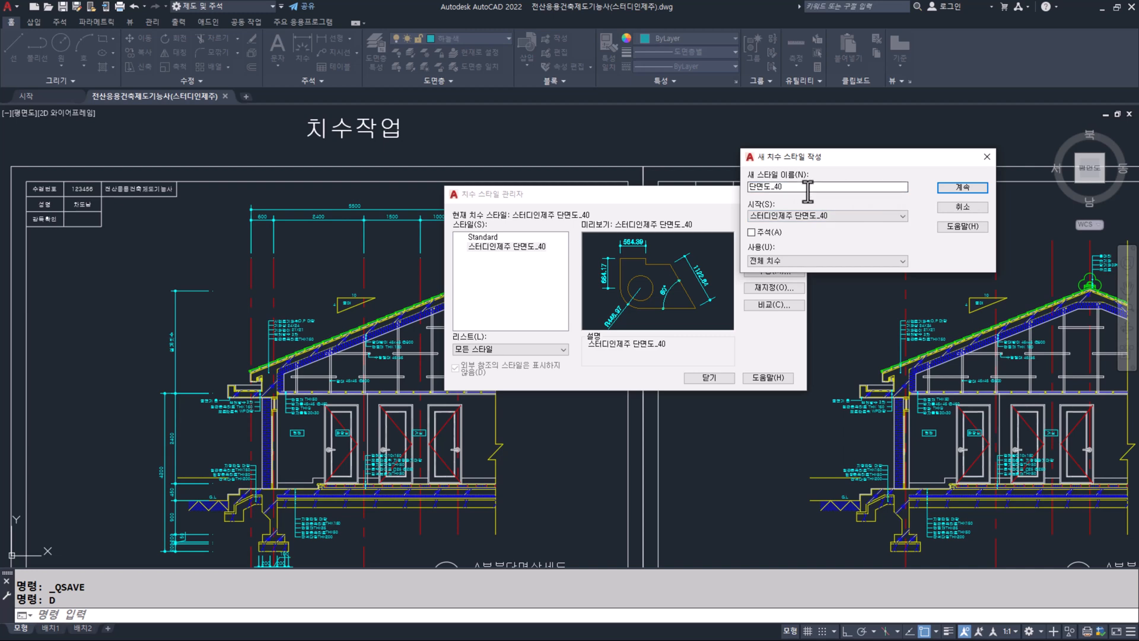
Create a new dimension style 단면도_40 based on 스터디인제주 단면도_40 and open its line settings.
{"action": "left_click_drag", "start_coordinate": [788, 190], "coordinate": [739, 193]}
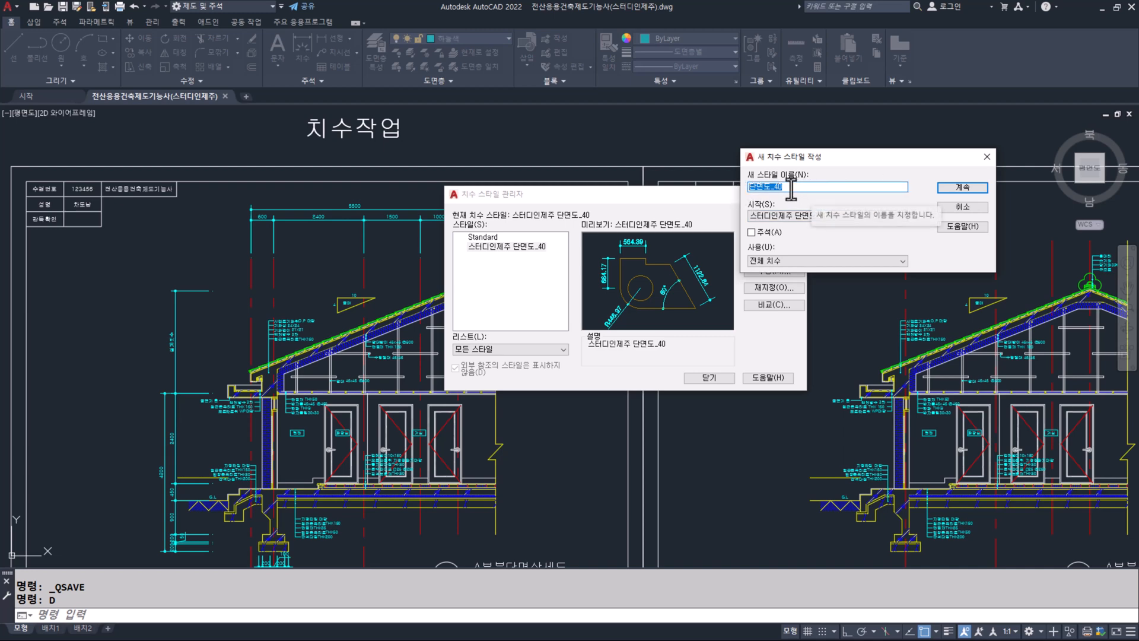
{"action": "left_click", "coordinate": [788, 189]}
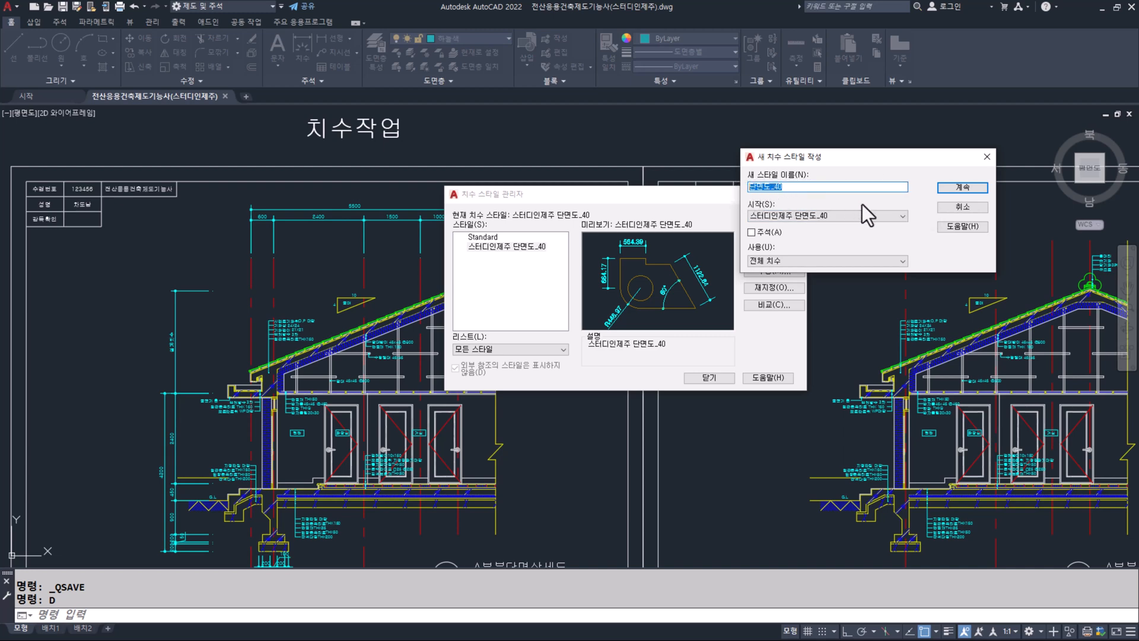
{"action": "left_click", "coordinate": [950, 191]}
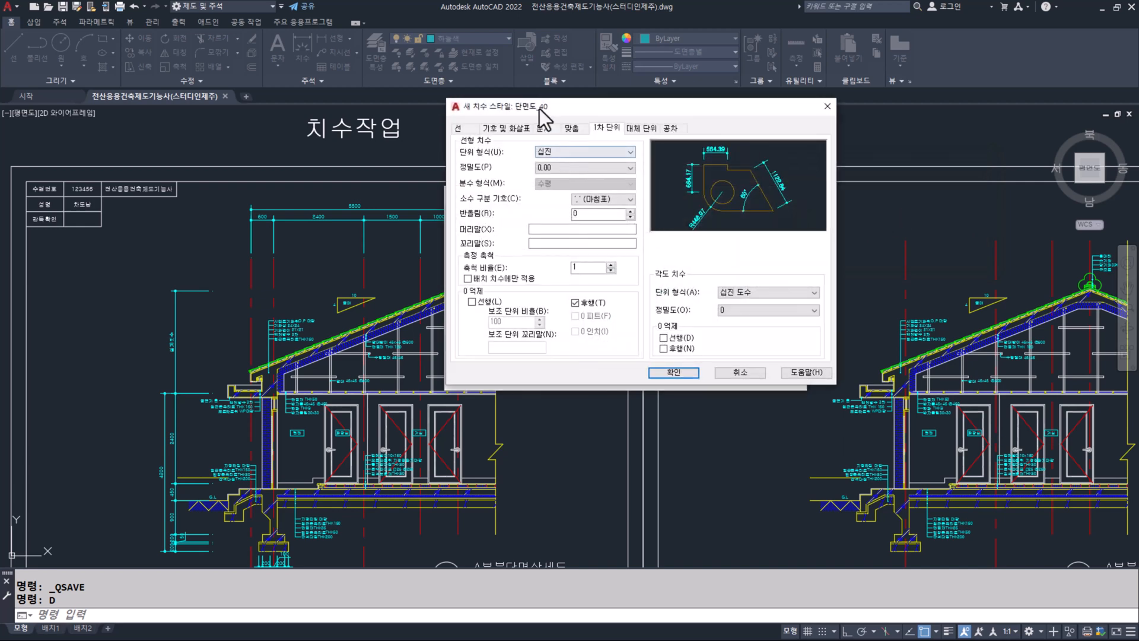
{"action": "left_click_drag", "start_coordinate": [541, 115], "coordinate": [665, 116]}
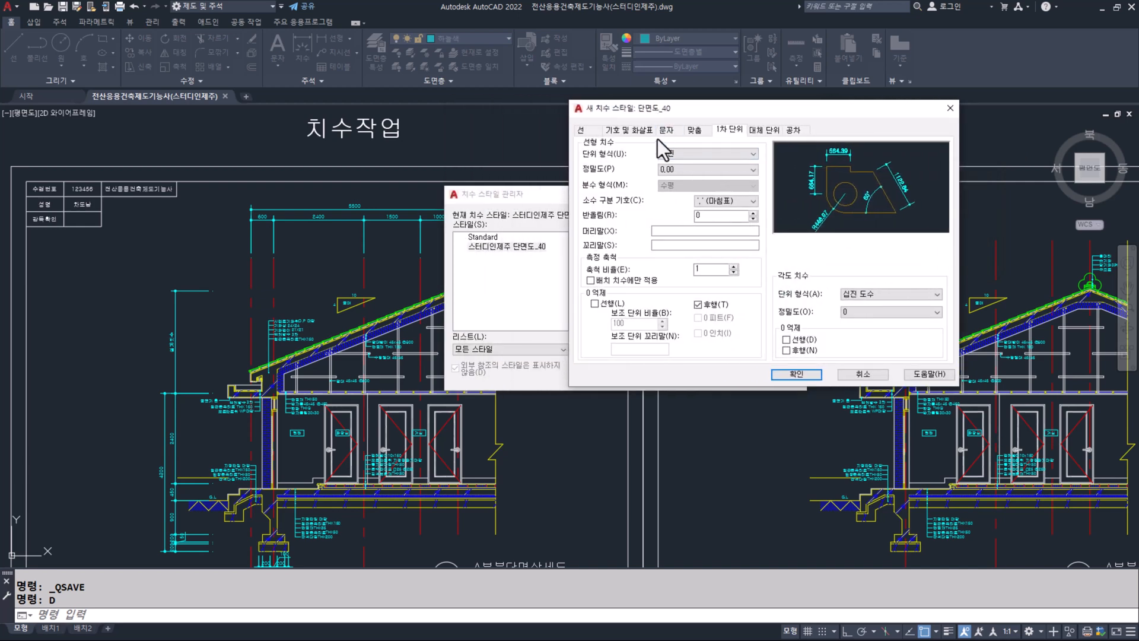
{"action": "left_click", "coordinate": [582, 129]}
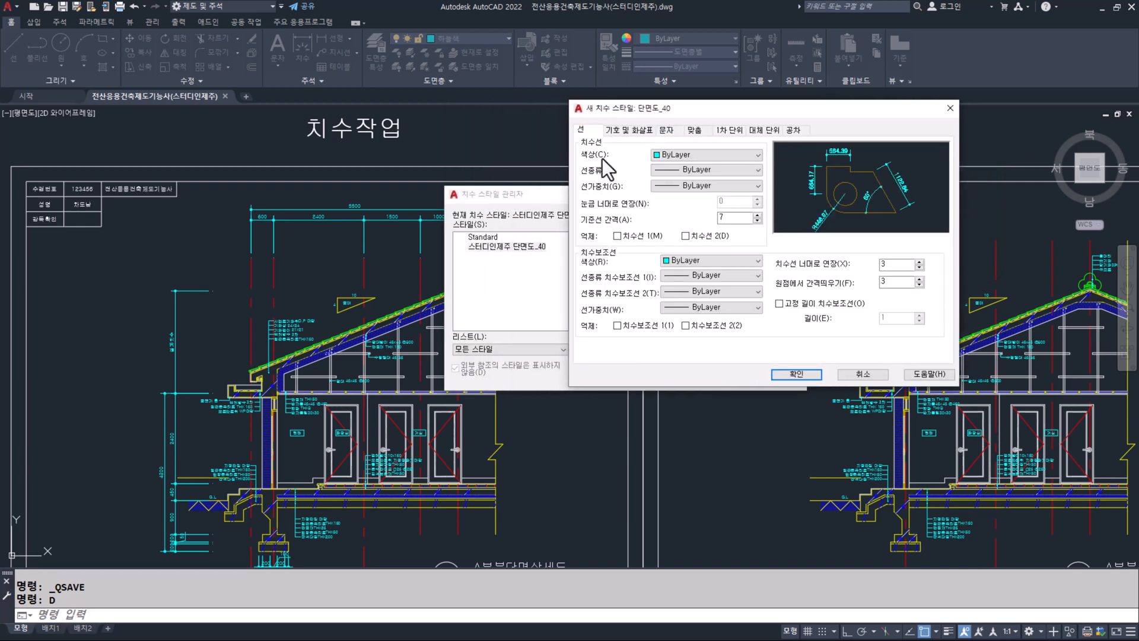
{"action": "key", "text": "F9"}
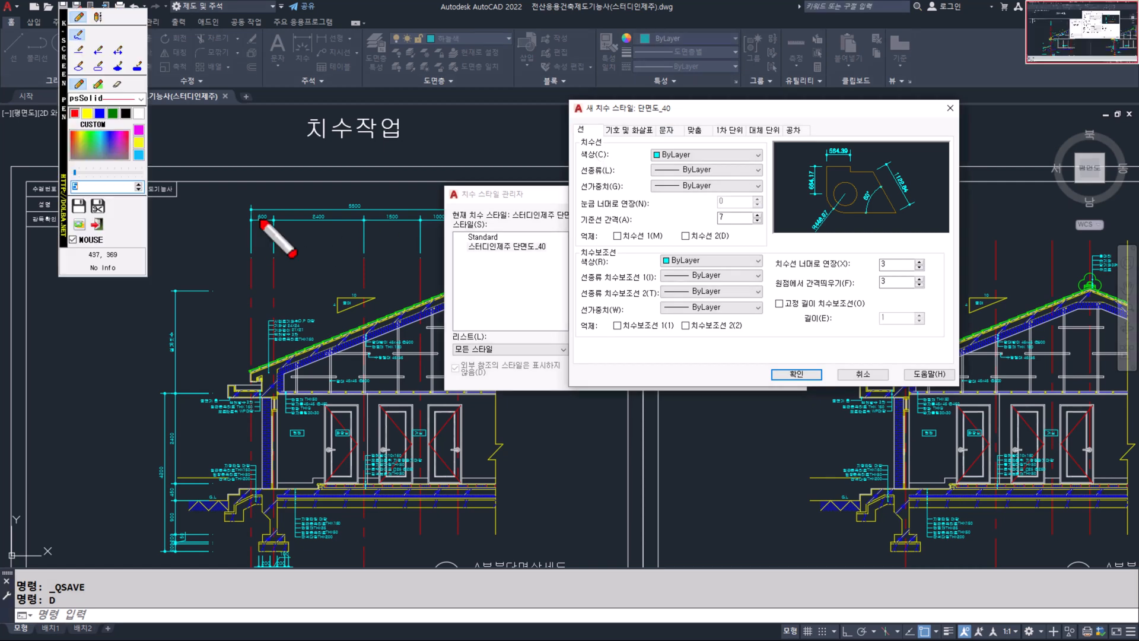
{"action": "left_click_drag", "start_coordinate": [252, 209], "coordinate": [433, 208]}
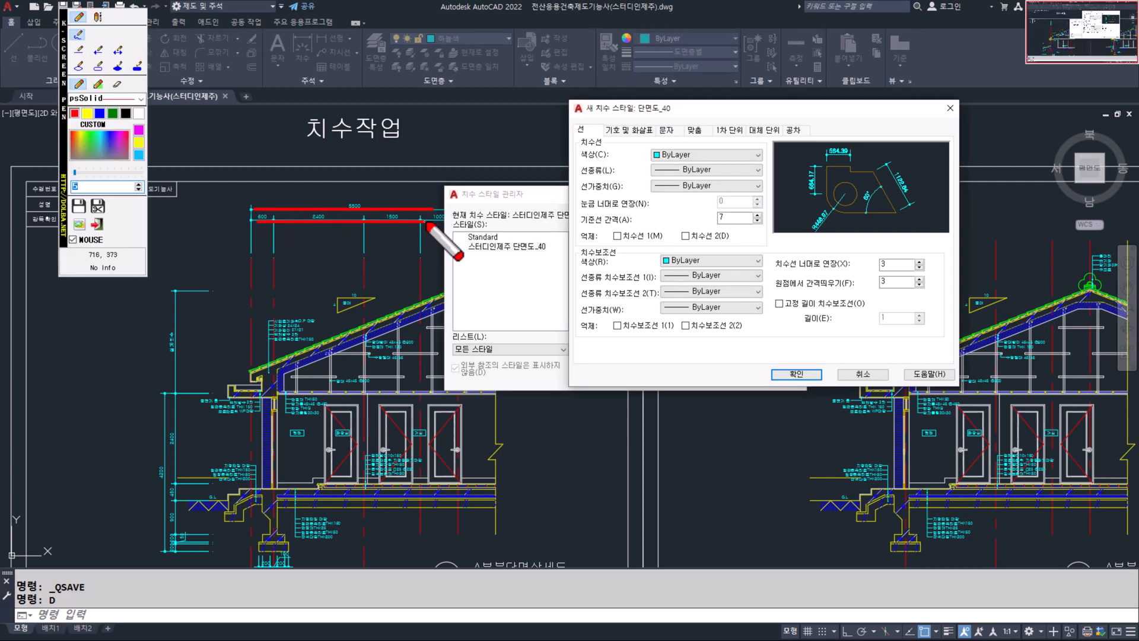
{"action": "key", "text": "F9"}
{"action": "key", "text": "F9"}
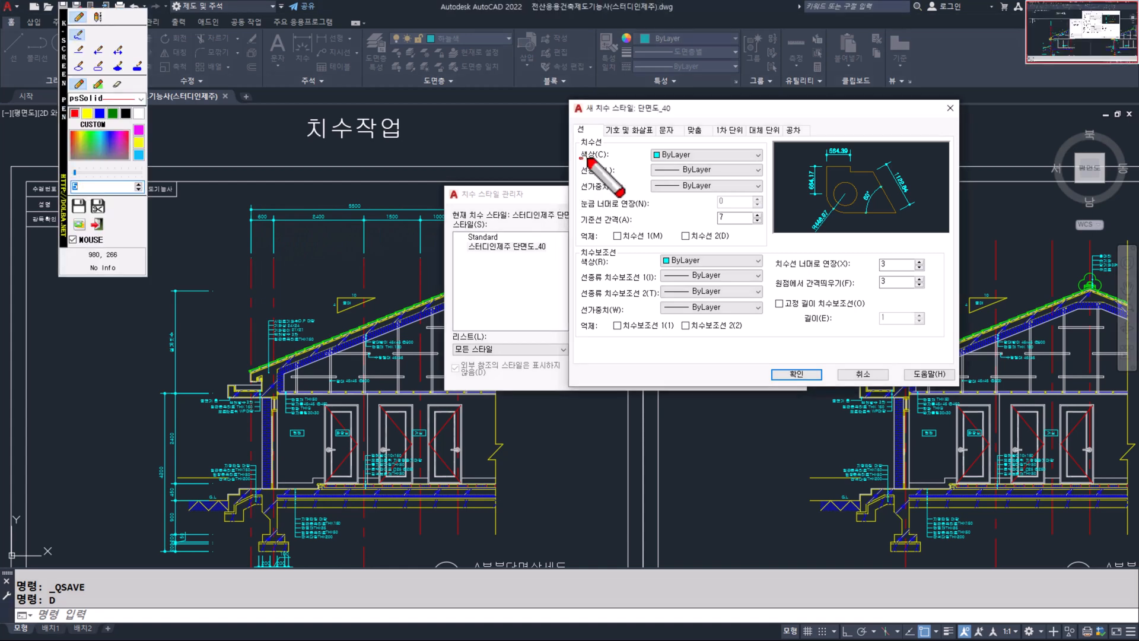
{"action": "left_click_drag", "start_coordinate": [582, 159], "coordinate": [604, 159]}
{"action": "left_click_drag", "start_coordinate": [578, 174], "coordinate": [623, 193]}
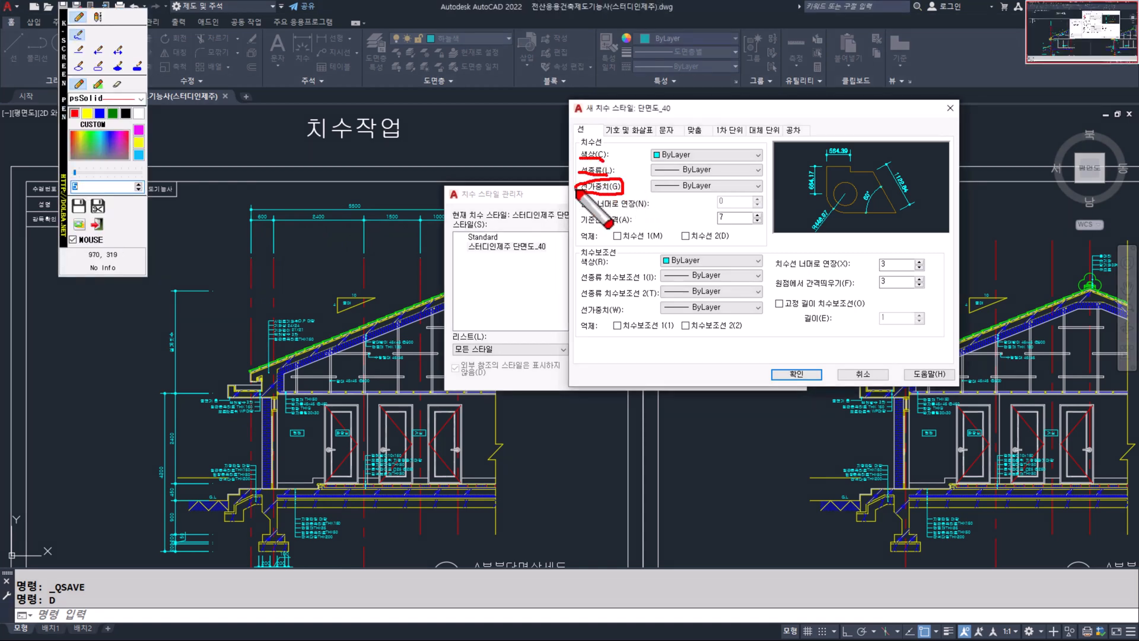
{"action": "key", "text": "F9"}
{"action": "key", "text": "F9"}
{"action": "mouse_move", "coordinate": [477, 69]}
{"action": "left_mouse_down"}
{"action": "mouse_move", "coordinate": [419, 89]}
{"action": "mouse_move", "coordinate": [446, 89]}
{"action": "mouse_move", "coordinate": [393, 47]}
{"action": "mouse_move", "coordinate": [409, 99]}
{"action": "left_mouse_up"}
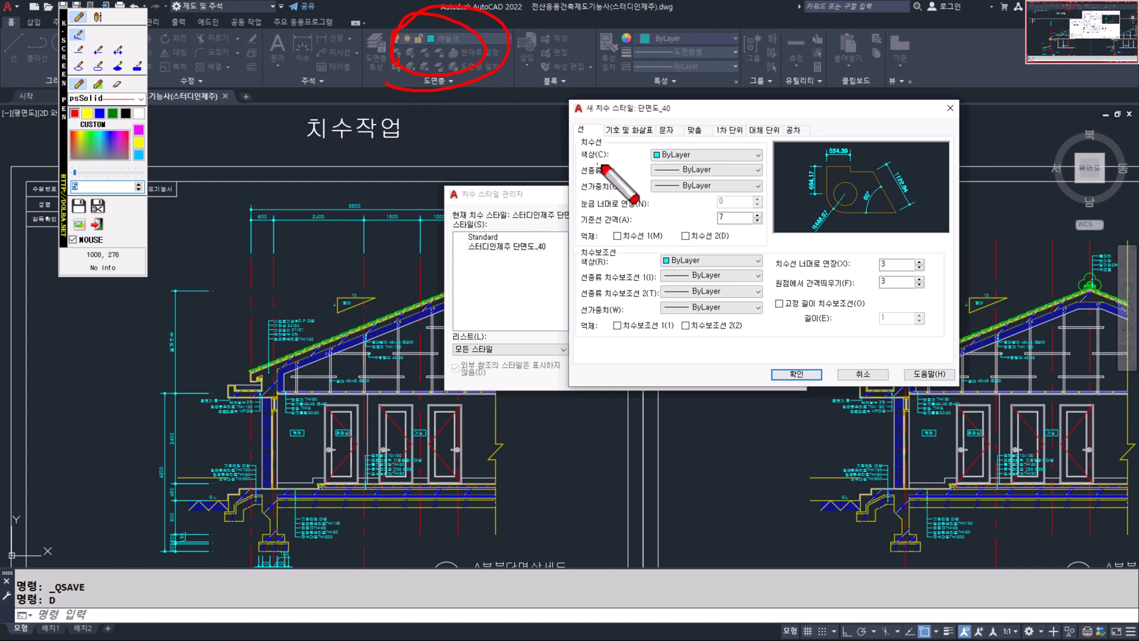
{"action": "mouse_move", "coordinate": [656, 163]}
{"action": "left_mouse_down"}
{"action": "mouse_move", "coordinate": [641, 141]}
{"action": "mouse_move", "coordinate": [695, 153]}
{"action": "left_mouse_up"}
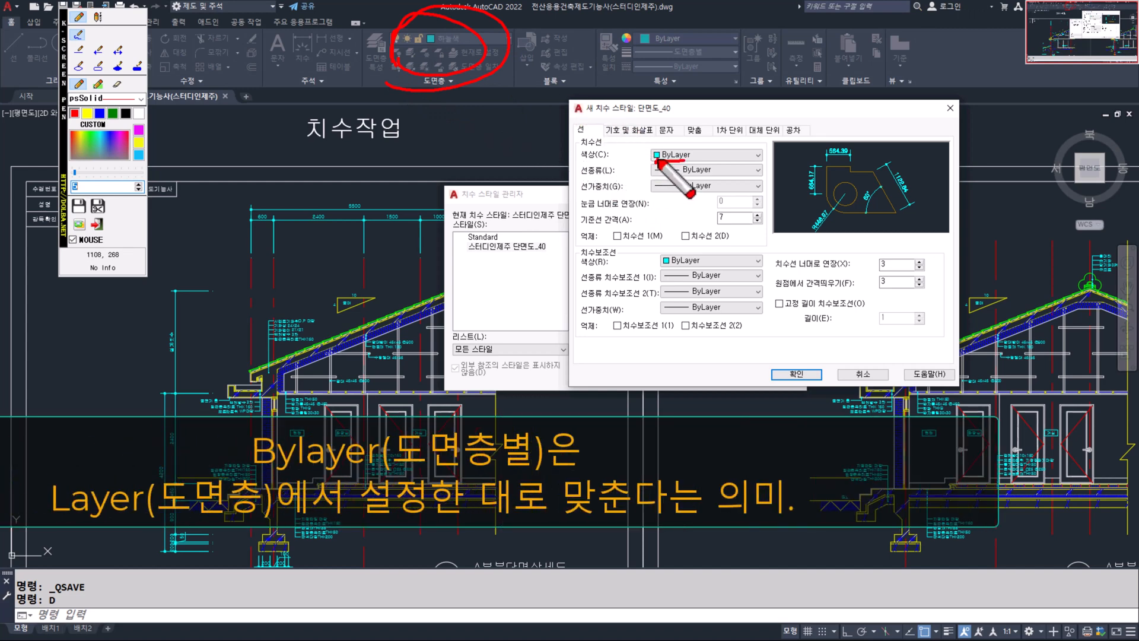
{"action": "key", "text": "Escape"}
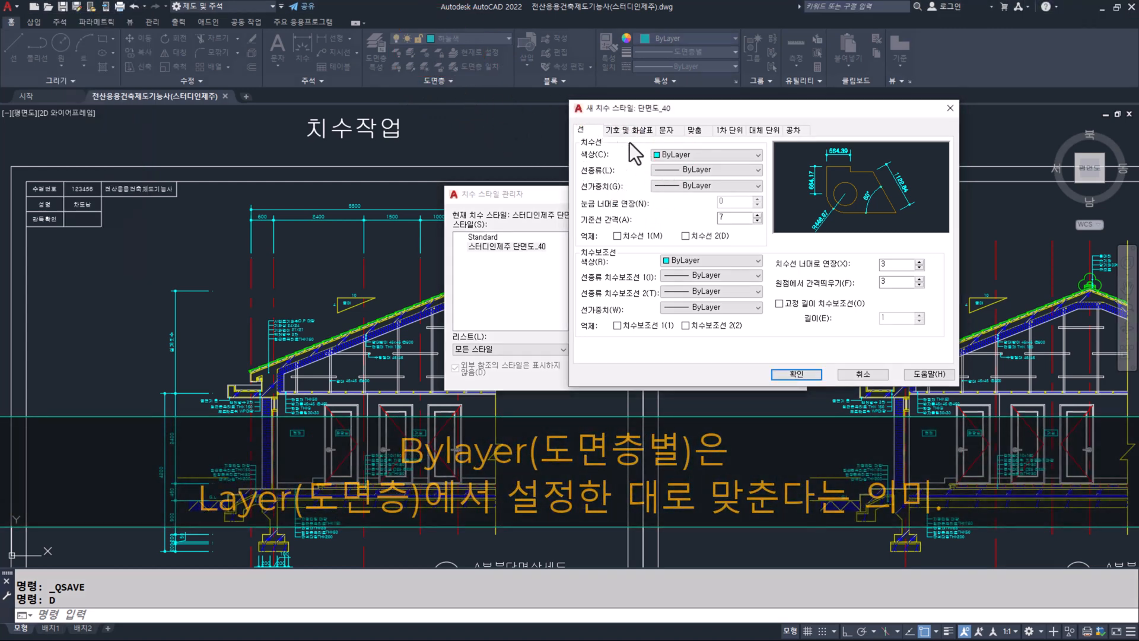
Set the dimension line's color, linetype and lineweight to ByLayer.
{"action": "left_click", "coordinate": [675, 154]}
{"action": "left_click", "coordinate": [674, 166]}
{"action": "left_click", "coordinate": [679, 171]}
{"action": "left_click", "coordinate": [685, 183]}
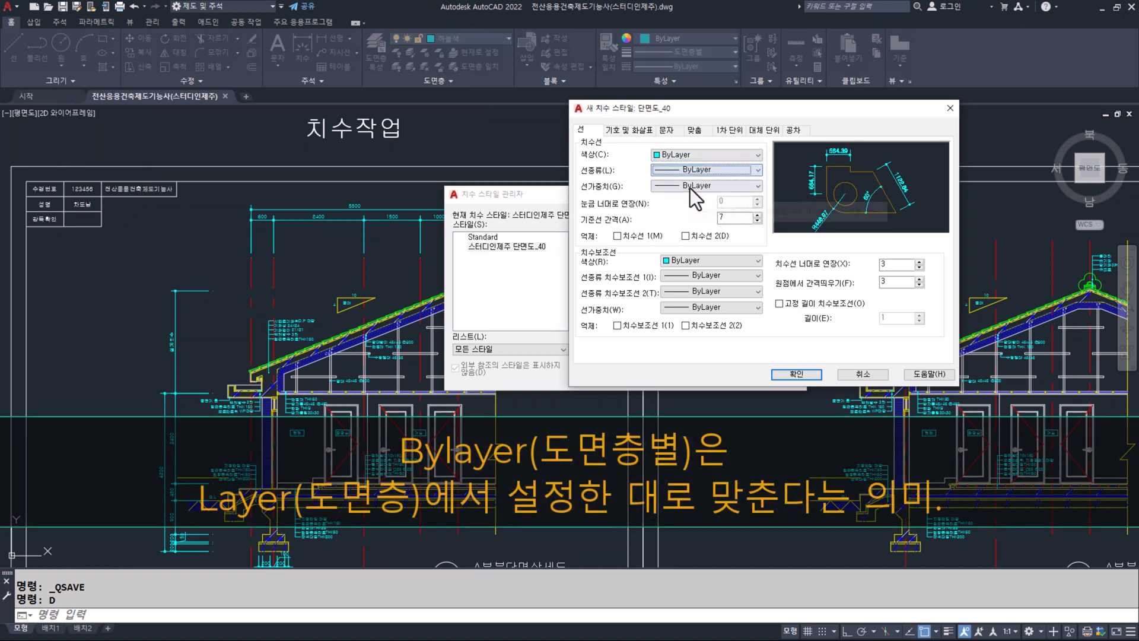
{"action": "left_click", "coordinate": [689, 185]}
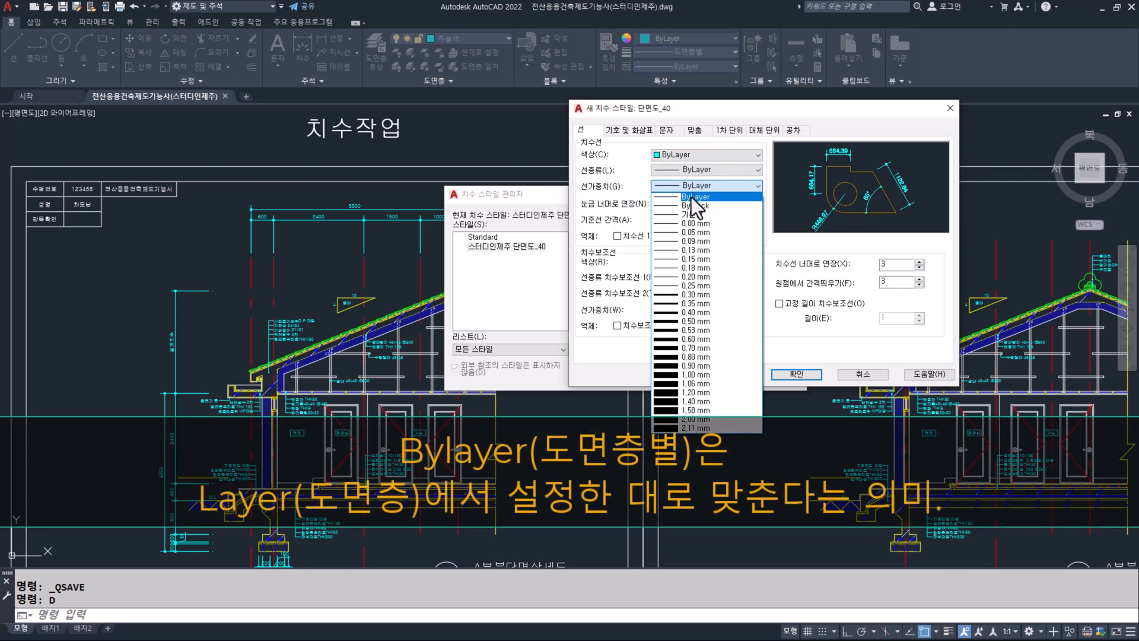
{"action": "left_click", "coordinate": [691, 197]}
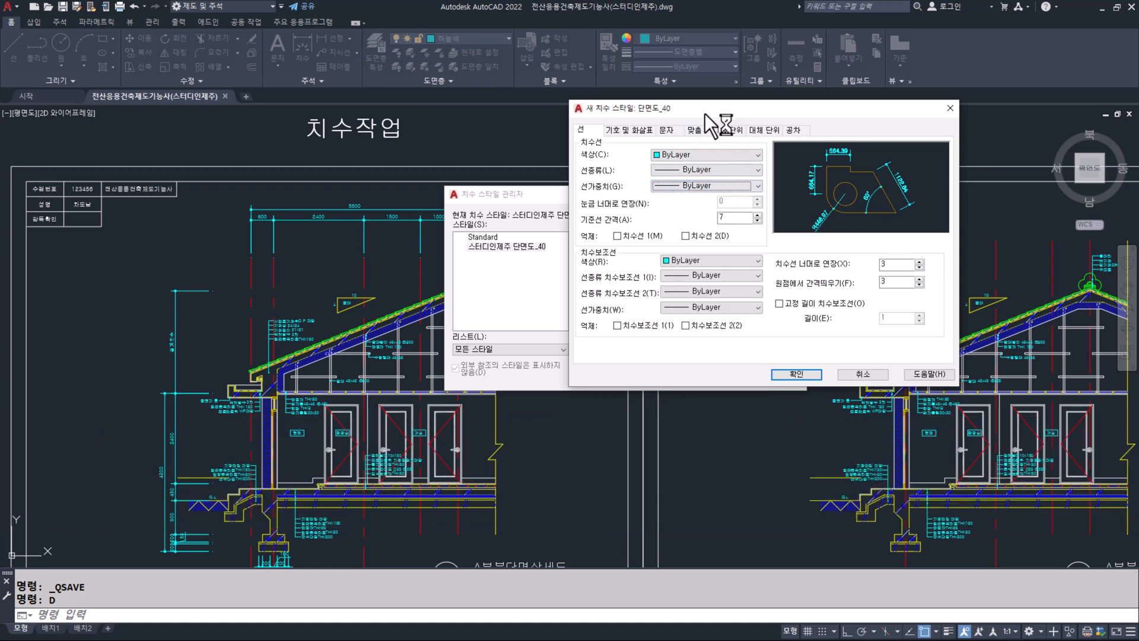
{"action": "left_click_drag", "start_coordinate": [594, 227], "coordinate": [677, 226]}
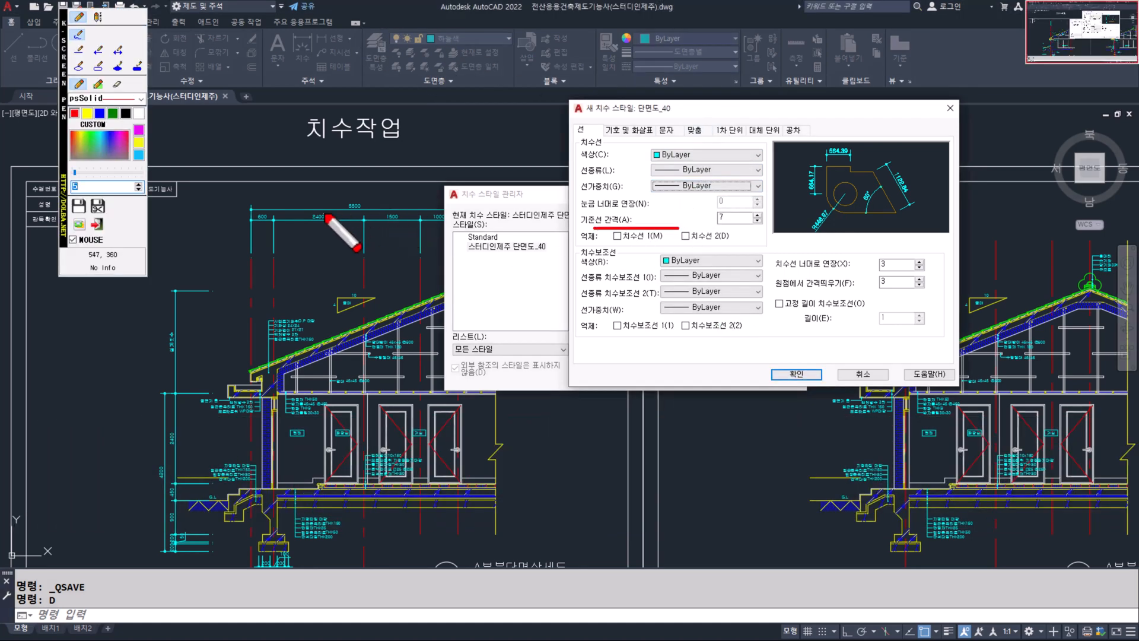
{"action": "left_click_drag", "start_coordinate": [318, 207], "coordinate": [375, 202]}
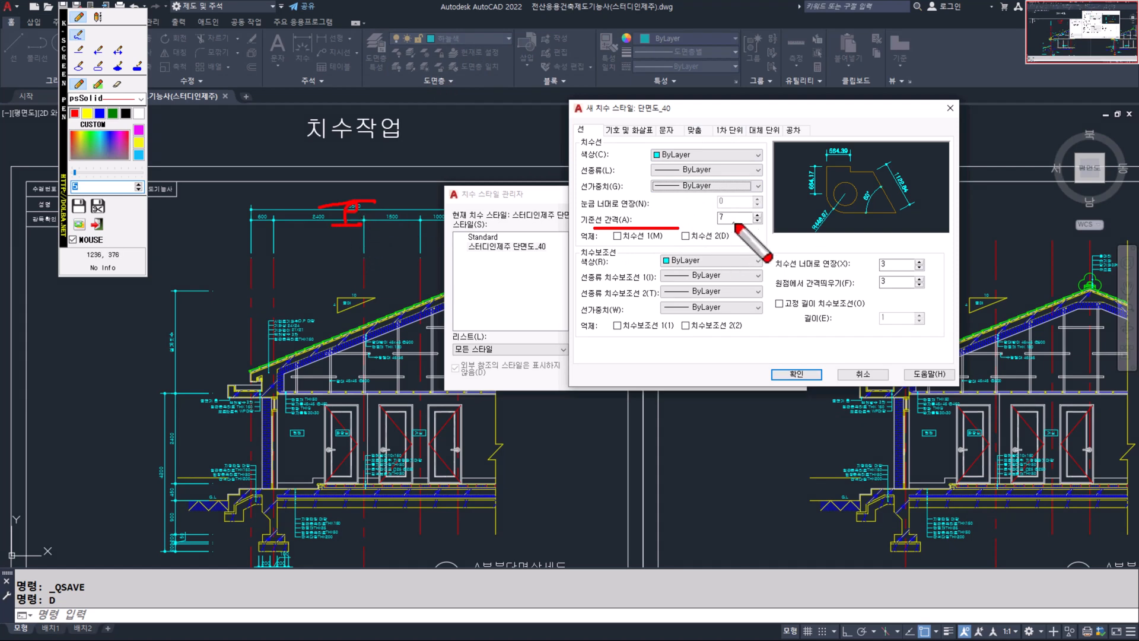
{"action": "left_click_drag", "start_coordinate": [735, 220], "coordinate": [738, 229]}
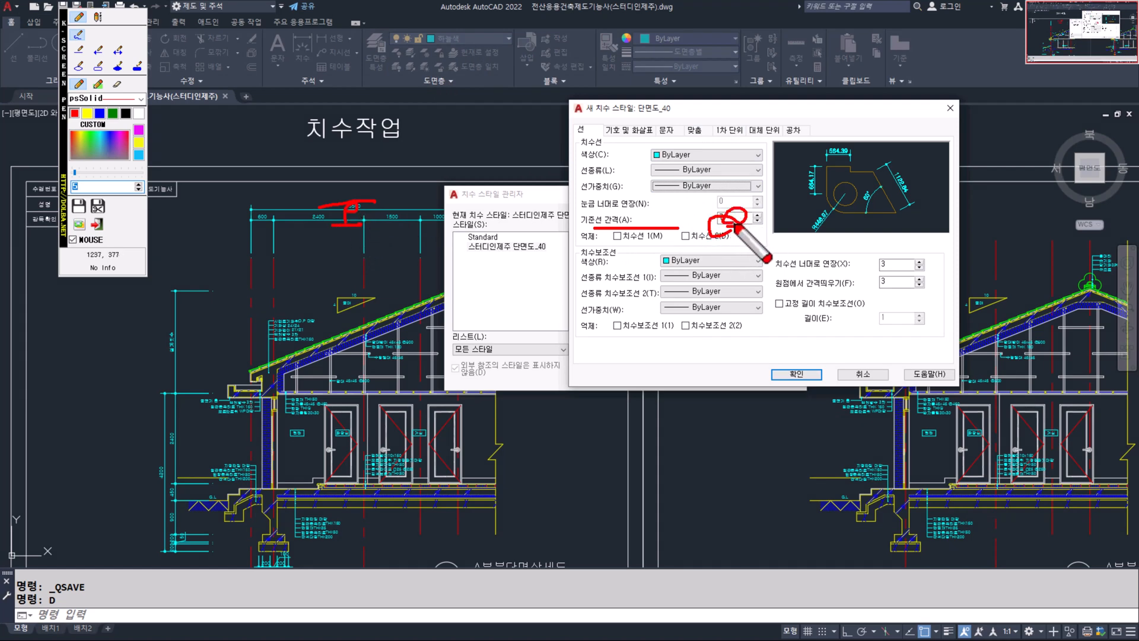
{"action": "key", "text": "Escape"}
{"action": "key", "text": "F9"}
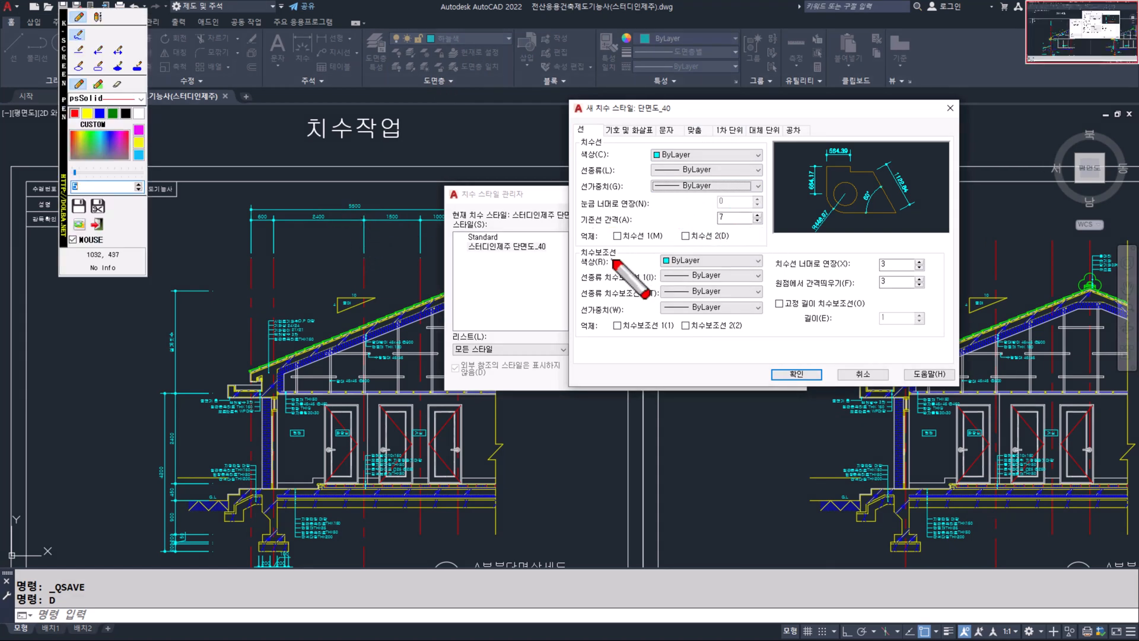
{"action": "left_click_drag", "start_coordinate": [611, 230], "coordinate": [596, 264]}
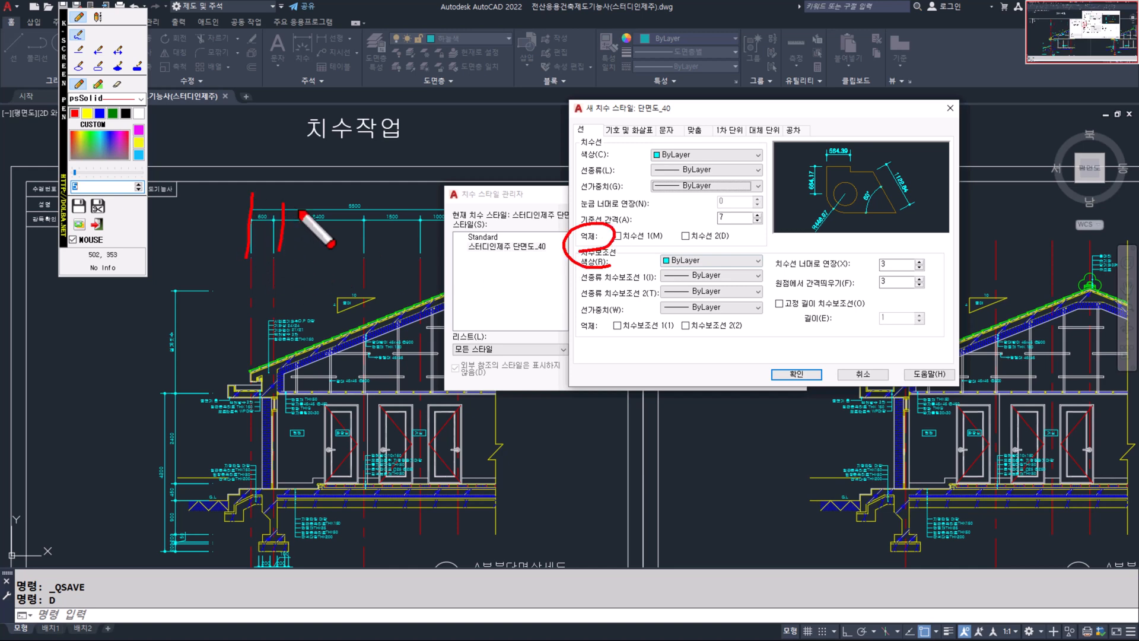
{"action": "key", "text": "Escape"}
{"action": "key", "text": "F9"}
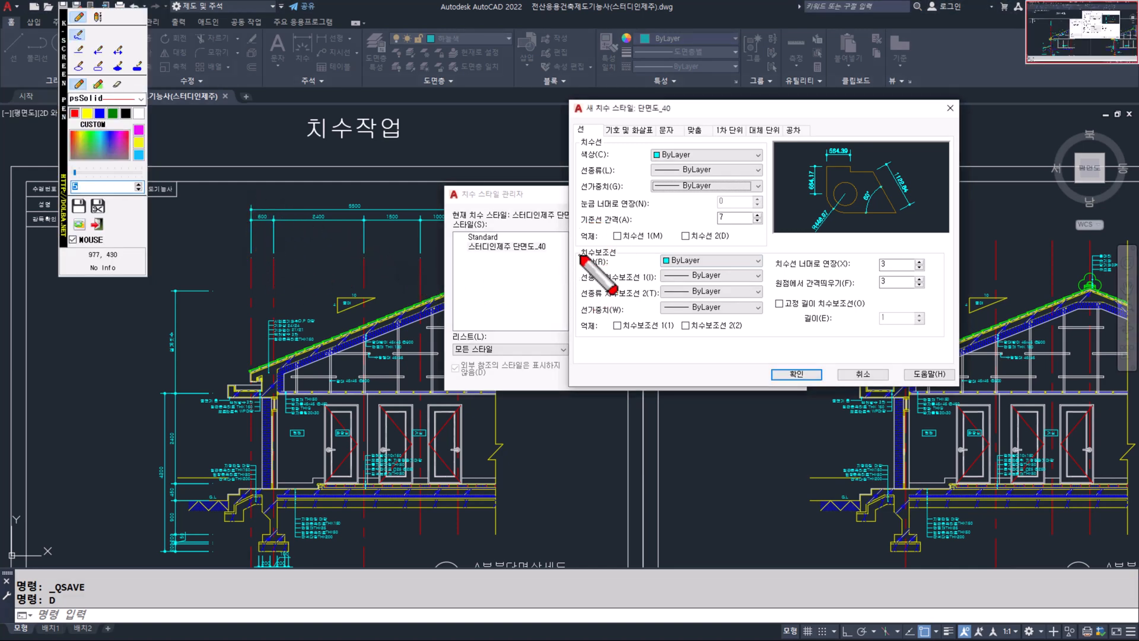
{"action": "mouse_move", "coordinate": [602, 266]}
{"action": "left_mouse_down"}
{"action": "mouse_move", "coordinate": [587, 288]}
{"action": "mouse_move", "coordinate": [589, 276]}
{"action": "mouse_move", "coordinate": [611, 298]}
{"action": "left_mouse_up"}
{"action": "mouse_move", "coordinate": [433, 102]}
{"action": "left_mouse_down"}
{"action": "mouse_move", "coordinate": [415, 39]}
{"action": "mouse_move", "coordinate": [388, 36]}
{"action": "left_mouse_up"}
{"action": "key", "text": "F9"}
{"action": "key", "text": "F9"}
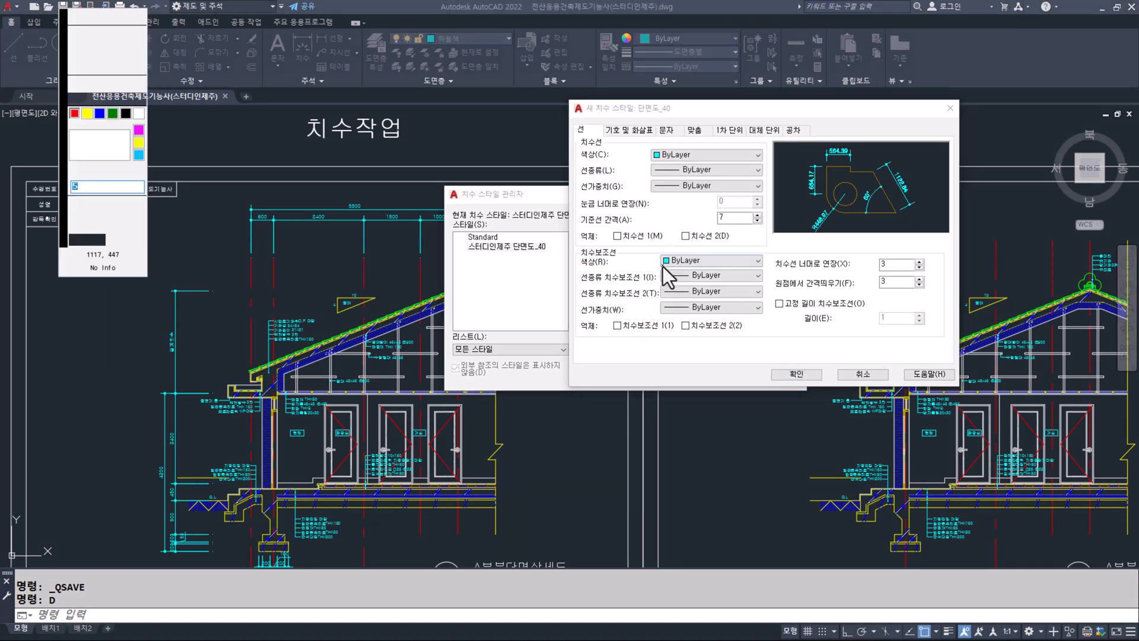
{"action": "mouse_move", "coordinate": [662, 266]}
{"action": "left_mouse_down"}
{"action": "mouse_move", "coordinate": [708, 265]}
{"action": "mouse_move", "coordinate": [691, 313]}
{"action": "mouse_move", "coordinate": [673, 286]}
{"action": "mouse_move", "coordinate": [849, 270]}
{"action": "left_mouse_up"}
{"action": "key", "text": "F9"}
{"action": "key", "text": "F9"}
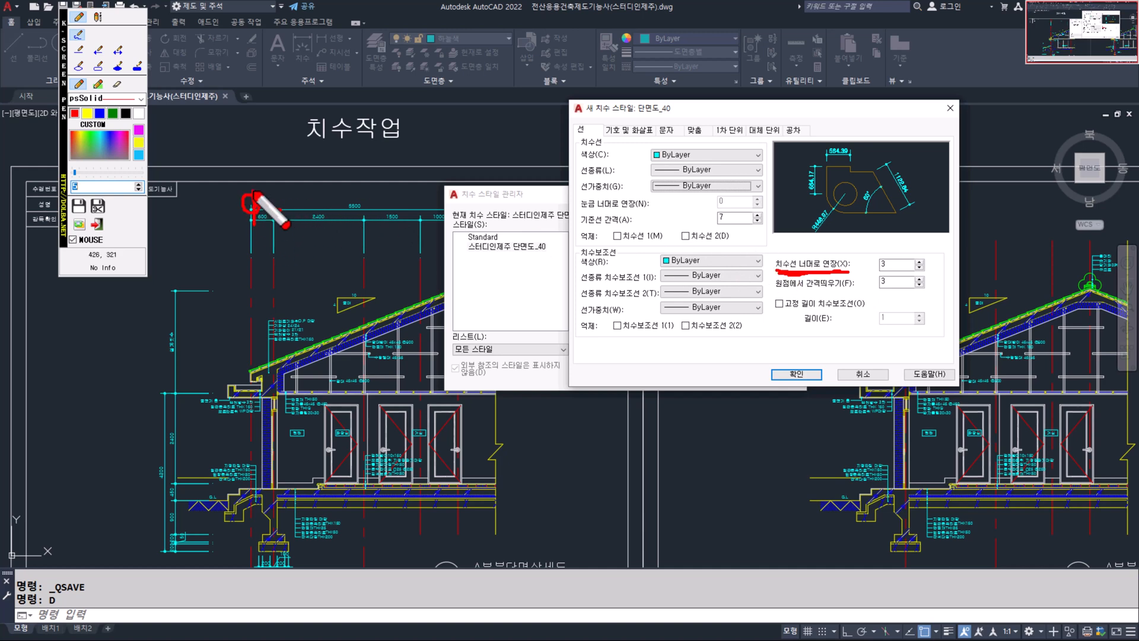
{"action": "key", "text": "F9"}
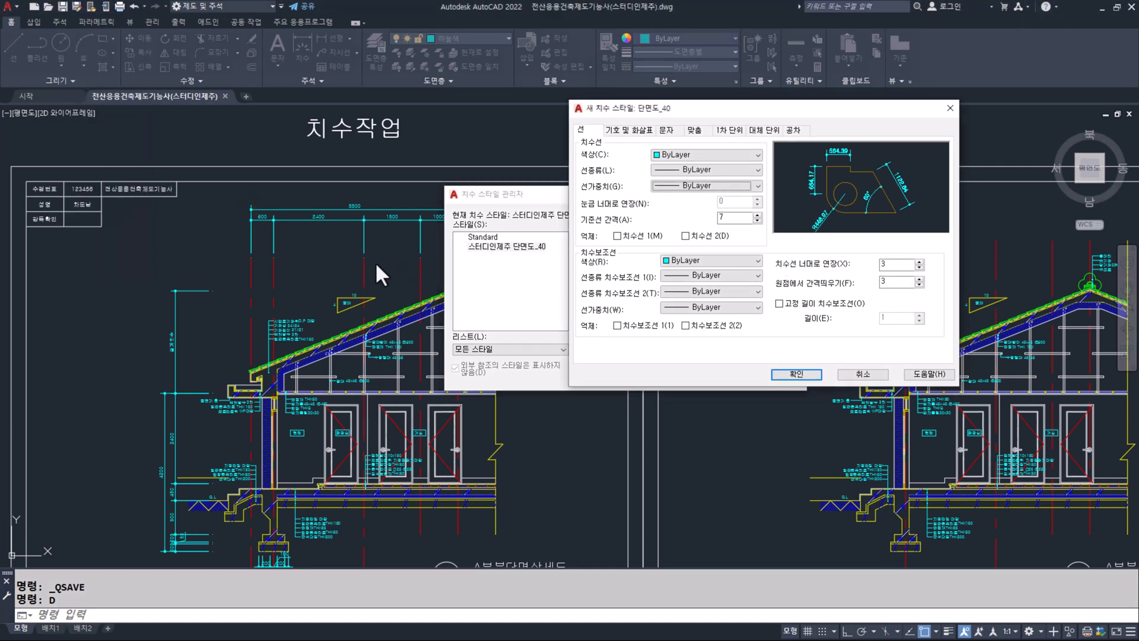
{"action": "key", "text": "F9"}
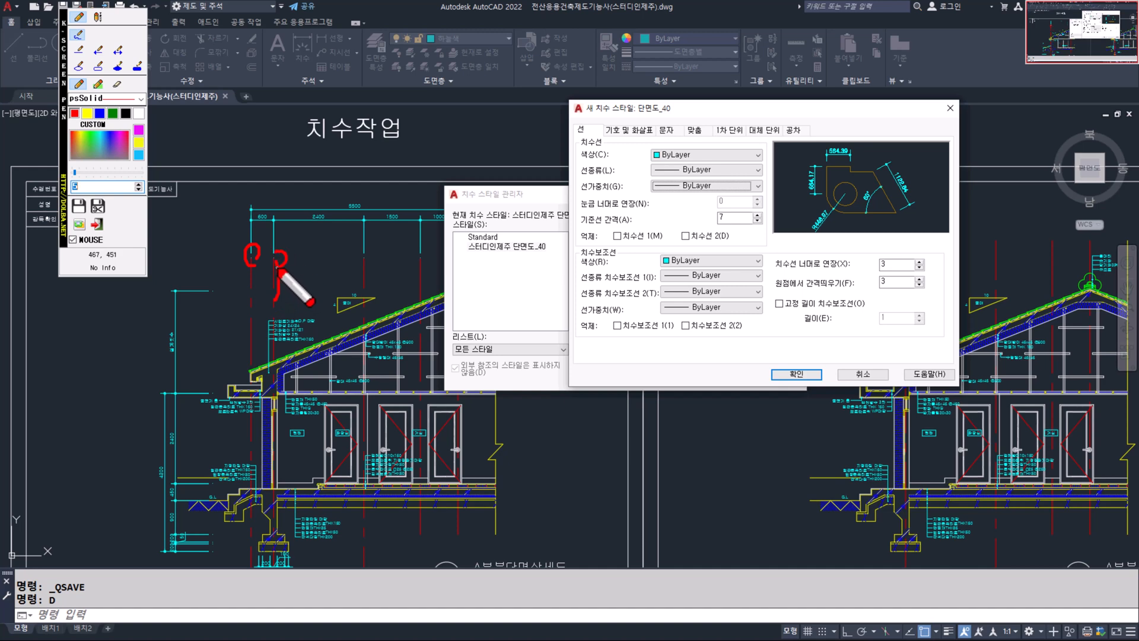
{"action": "mouse_move", "coordinate": [890, 274]}
{"action": "left_mouse_down"}
{"action": "mouse_move", "coordinate": [904, 291]}
{"action": "mouse_move", "coordinate": [867, 286]}
{"action": "left_mouse_up"}
{"action": "key", "text": "F9"}
Set the first arrowhead of the dimension style to 점 (dot) and open the style's text settings.
{"action": "left_click", "coordinate": [630, 134]}
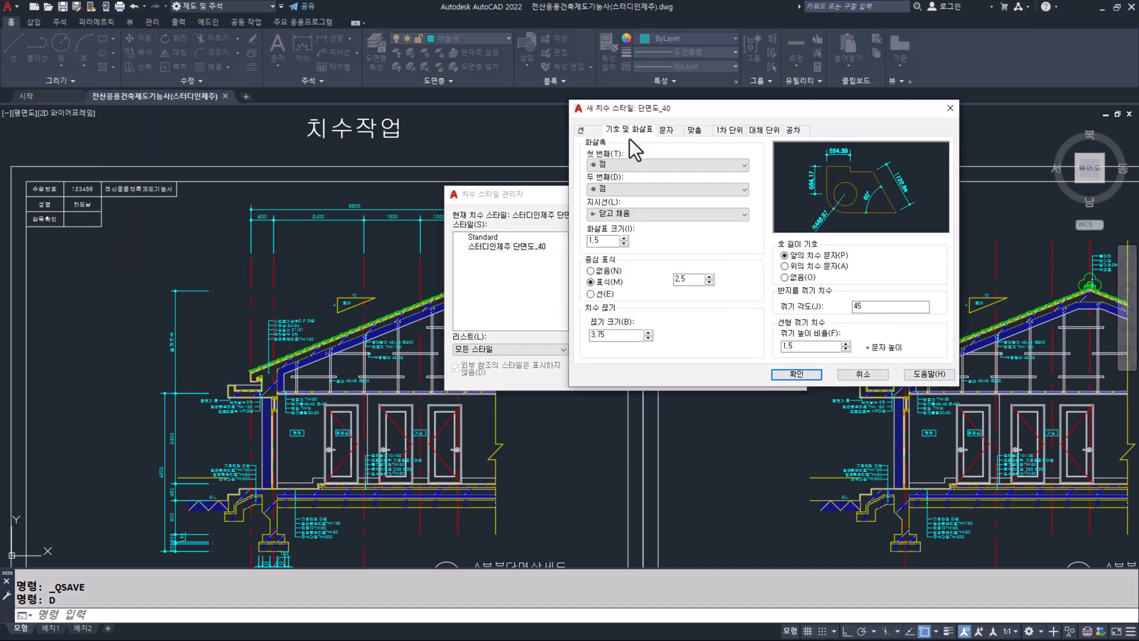
{"action": "left_click", "coordinate": [611, 170]}
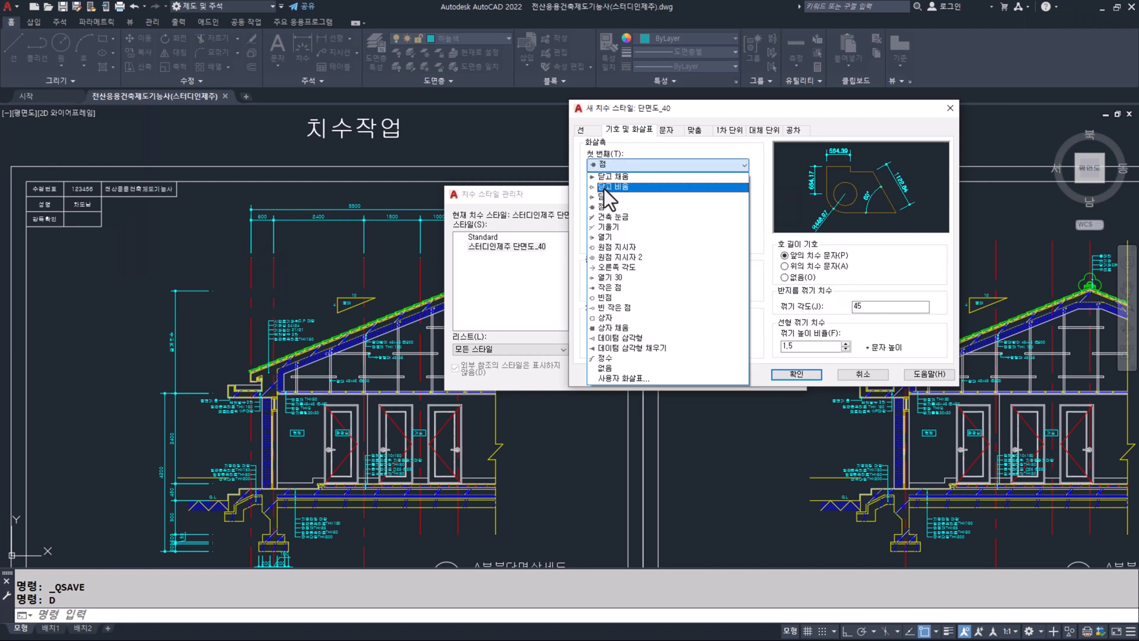
{"action": "left_click", "coordinate": [615, 211]}
{"action": "key", "text": "F9"}
{"action": "mouse_move", "coordinate": [620, 224]}
{"action": "left_mouse_down"}
{"action": "mouse_move", "coordinate": [593, 254]}
{"action": "mouse_move", "coordinate": [620, 222]}
{"action": "mouse_move", "coordinate": [642, 254]}
{"action": "left_mouse_up"}
{"action": "key", "text": "F9"}
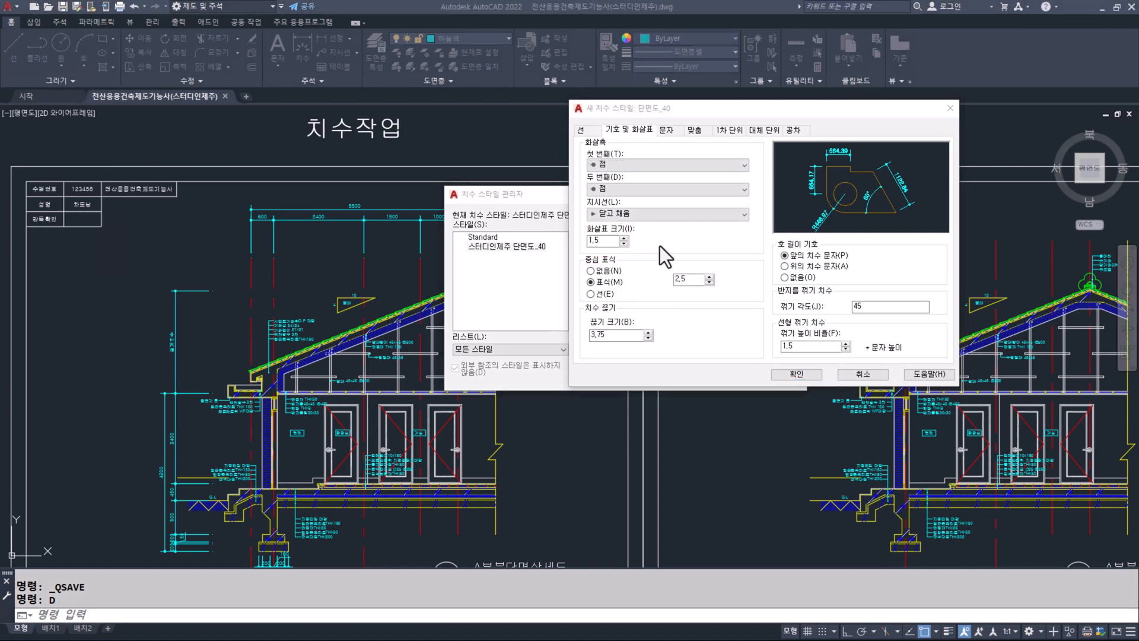
{"action": "left_click", "coordinate": [666, 130]}
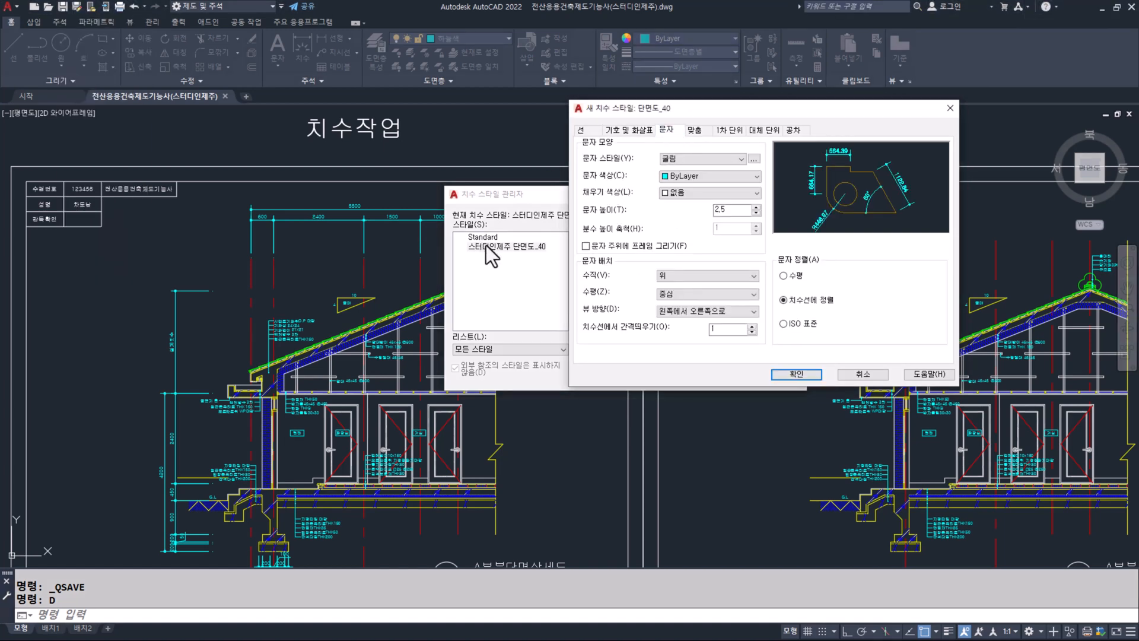
{"action": "key", "text": "F9"}
{"action": "mouse_move", "coordinate": [596, 142]}
{"action": "left_mouse_down"}
{"action": "mouse_move", "coordinate": [559, 178]}
{"action": "mouse_move", "coordinate": [561, 228]}
{"action": "left_mouse_up"}
{"action": "mouse_move", "coordinate": [561, 229]}
{"action": "left_mouse_down"}
{"action": "mouse_move", "coordinate": [749, 244]}
{"action": "mouse_move", "coordinate": [627, 143]}
{"action": "left_mouse_up"}
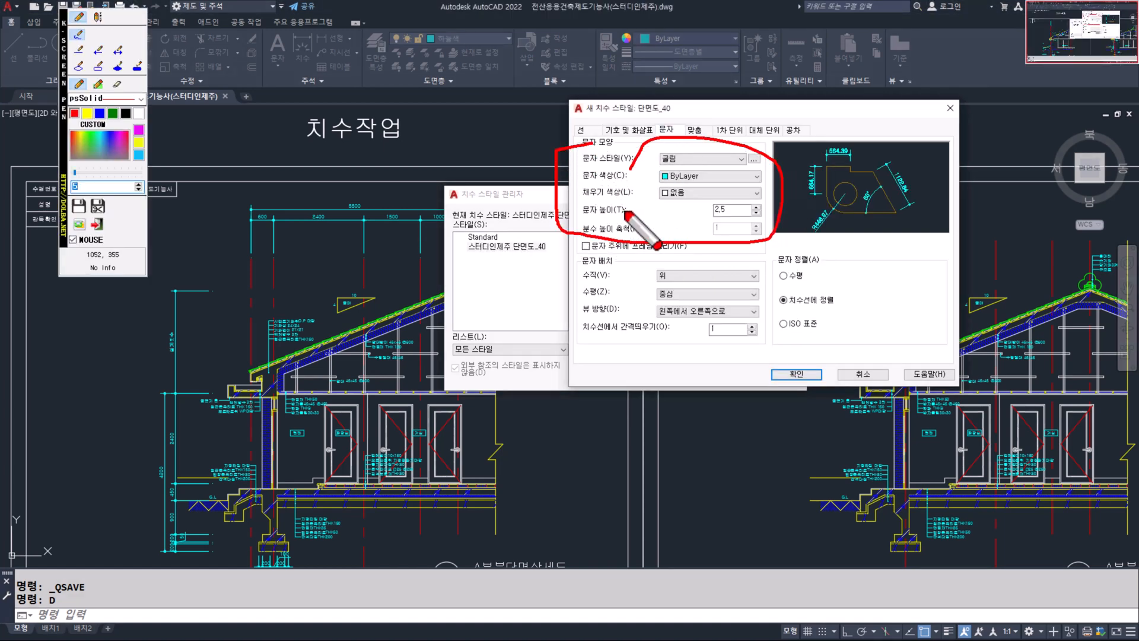
{"action": "mouse_move", "coordinate": [614, 248]}
{"action": "left_mouse_down"}
{"action": "mouse_move", "coordinate": [579, 255]}
{"action": "mouse_move", "coordinate": [733, 287]}
{"action": "mouse_move", "coordinate": [671, 253]}
{"action": "left_mouse_up"}
{"action": "key", "text": "Escape"}
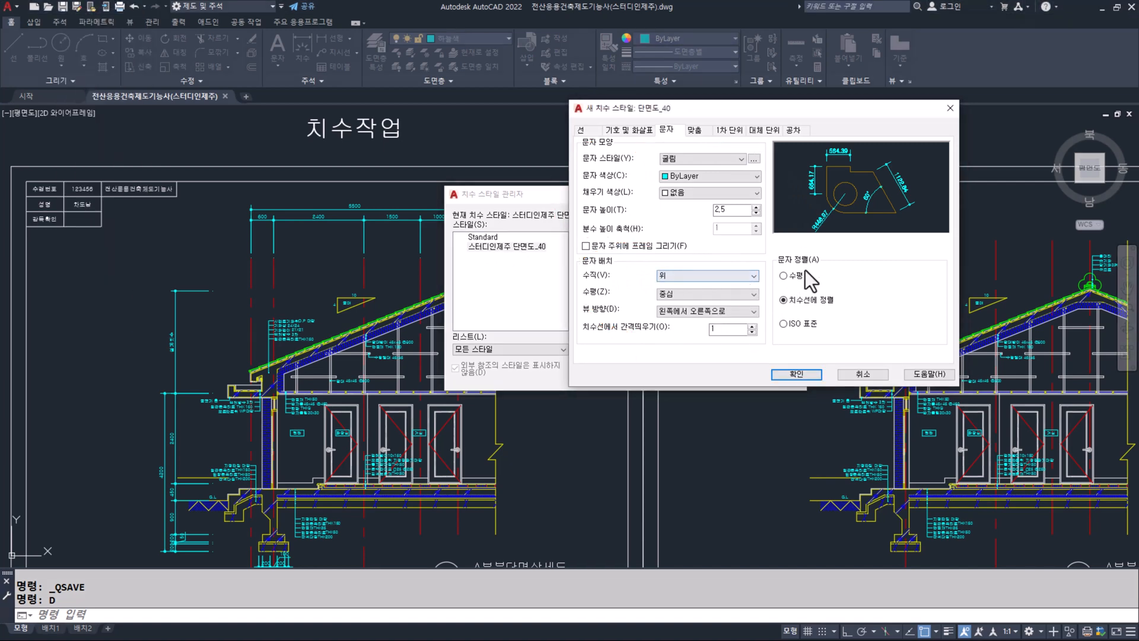
{"action": "key", "text": "F9"}
{"action": "mouse_move", "coordinate": [771, 247]}
{"action": "left_mouse_down"}
{"action": "mouse_move", "coordinate": [925, 338]}
{"action": "mouse_move", "coordinate": [795, 255]}
{"action": "left_mouse_up"}
{"action": "key", "text": "Escape"}
{"action": "key", "text": "F9"}
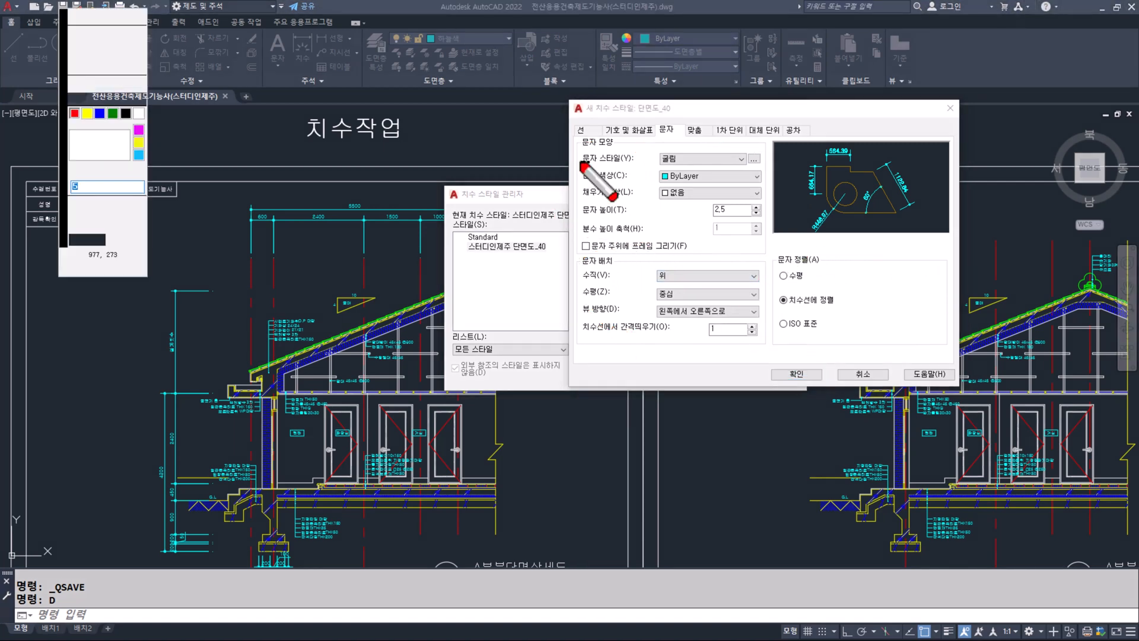
{"action": "left_click_drag", "start_coordinate": [581, 166], "coordinate": [682, 167]}
{"action": "key", "text": "Escape"}
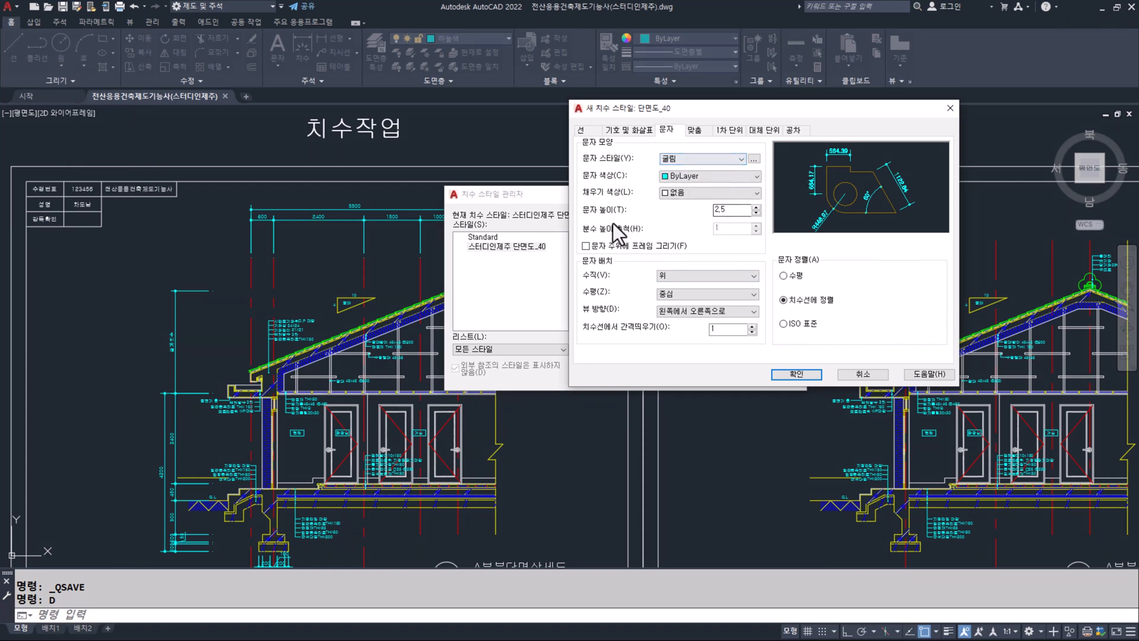
{"action": "key", "text": "F9"}
{"action": "left_click_drag", "start_coordinate": [586, 182], "coordinate": [677, 182]}
{"action": "left_click_drag", "start_coordinate": [493, 65], "coordinate": [535, 95]}
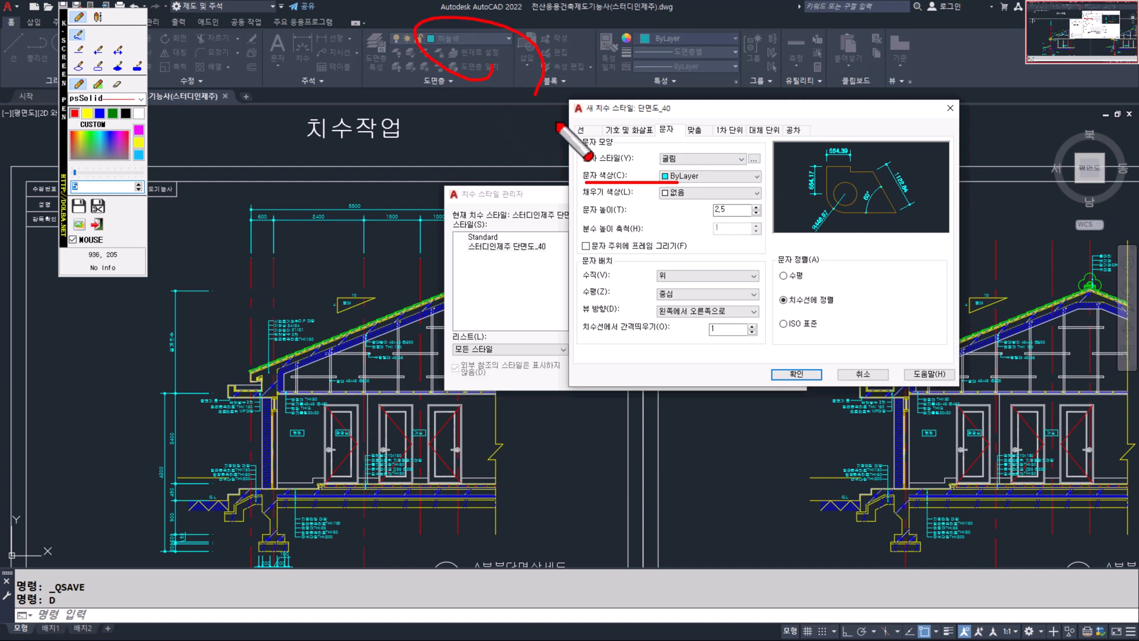
{"action": "key", "text": "Escape"}
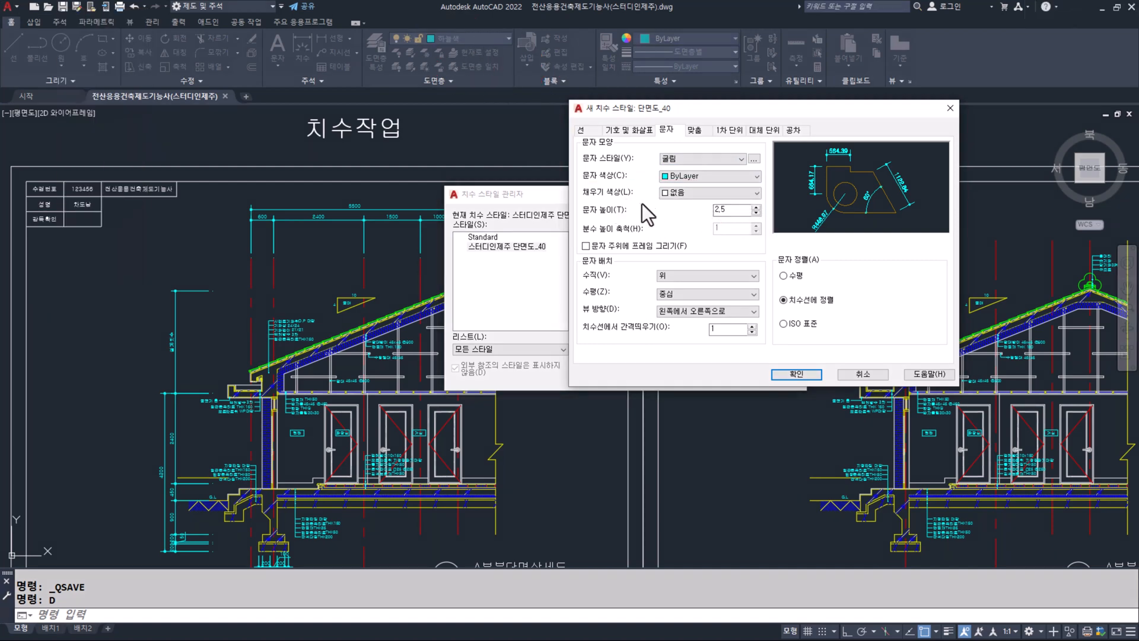
Try ByLayer as the dimension text's fill color and return the fill to 없음 (none).
{"action": "left_click", "coordinate": [698, 193]}
{"action": "left_click", "coordinate": [683, 219]}
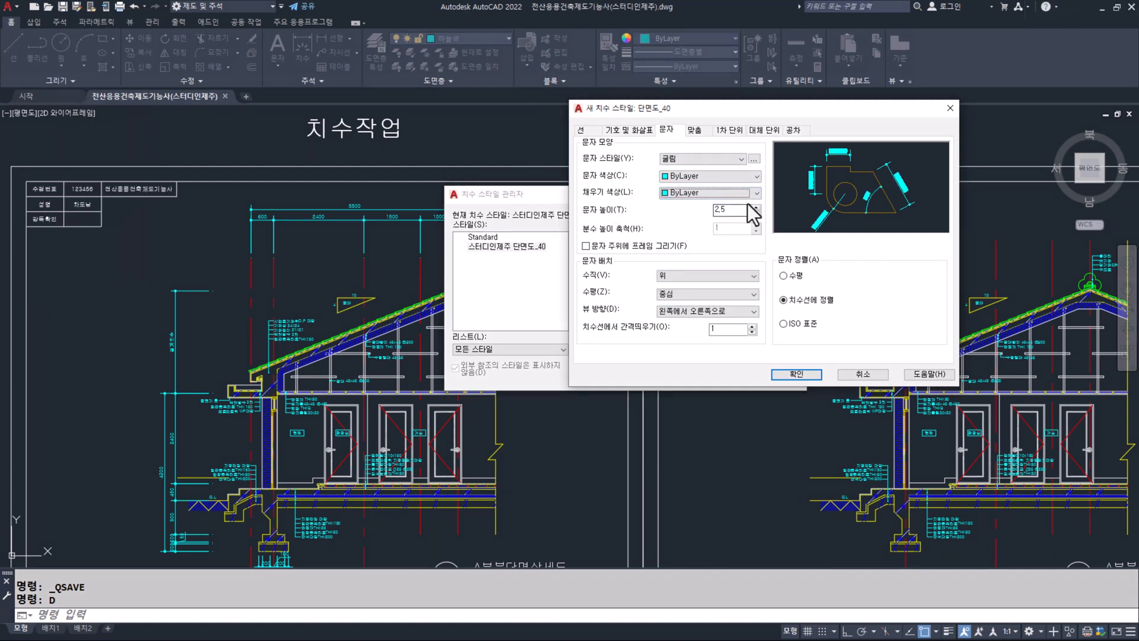
{"action": "key", "text": "ctrl+shift+1"}
{"action": "mouse_move", "coordinate": [660, 197]}
{"action": "left_mouse_down"}
{"action": "mouse_move", "coordinate": [708, 189]}
{"action": "mouse_move", "coordinate": [661, 198]}
{"action": "left_mouse_up"}
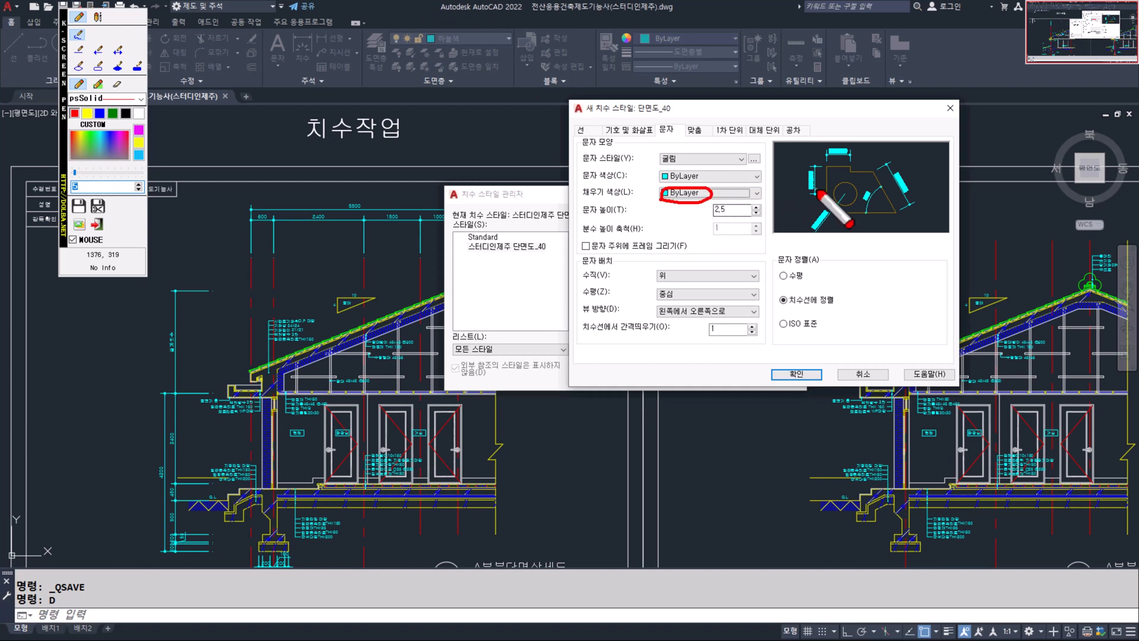
{"action": "key", "text": "Escape"}
{"action": "left_click", "coordinate": [685, 192]}
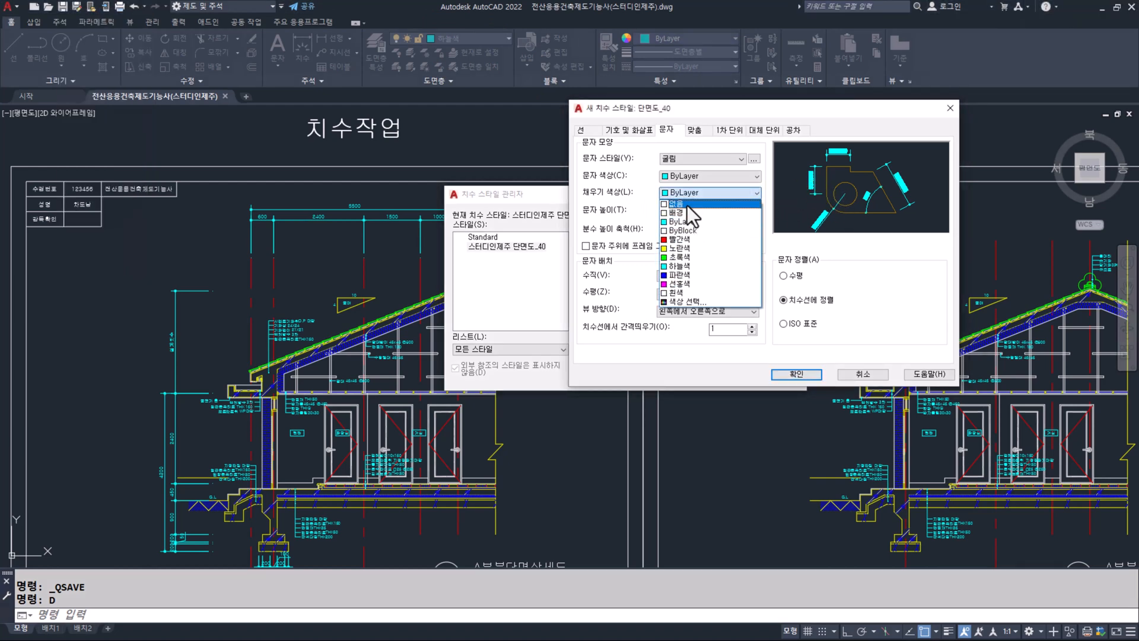
{"action": "left_click", "coordinate": [687, 205]}
Set the dimension text height to 2.
{"action": "key", "text": "ctrl+shift+1"}
{"action": "mouse_move", "coordinate": [585, 220]}
{"action": "left_mouse_down"}
{"action": "mouse_move", "coordinate": [744, 222]}
{"action": "mouse_move", "coordinate": [745, 202]}
{"action": "mouse_move", "coordinate": [719, 194]}
{"action": "mouse_move", "coordinate": [737, 218]}
{"action": "left_mouse_up"}
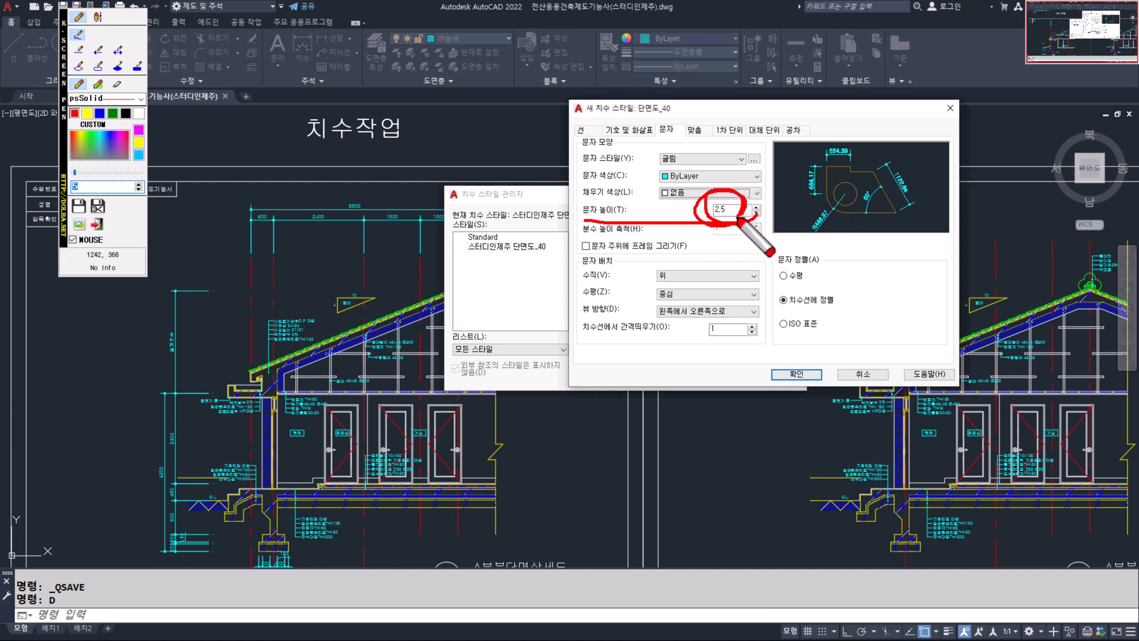
{"action": "key", "text": "Escape"}
{"action": "double_click", "coordinate": [718, 210]}
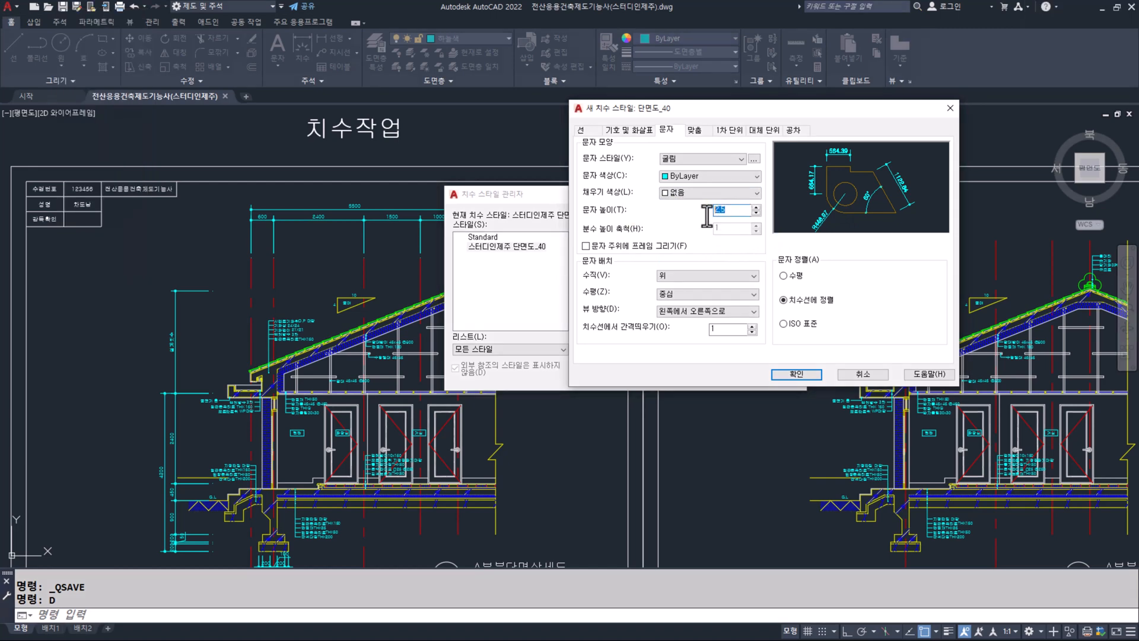
{"action": "key", "text": "ctrl+shift+1"}
{"action": "left_click_drag", "start_coordinate": [716, 222], "coordinate": [717, 233]}
{"action": "key", "text": "Escape"}
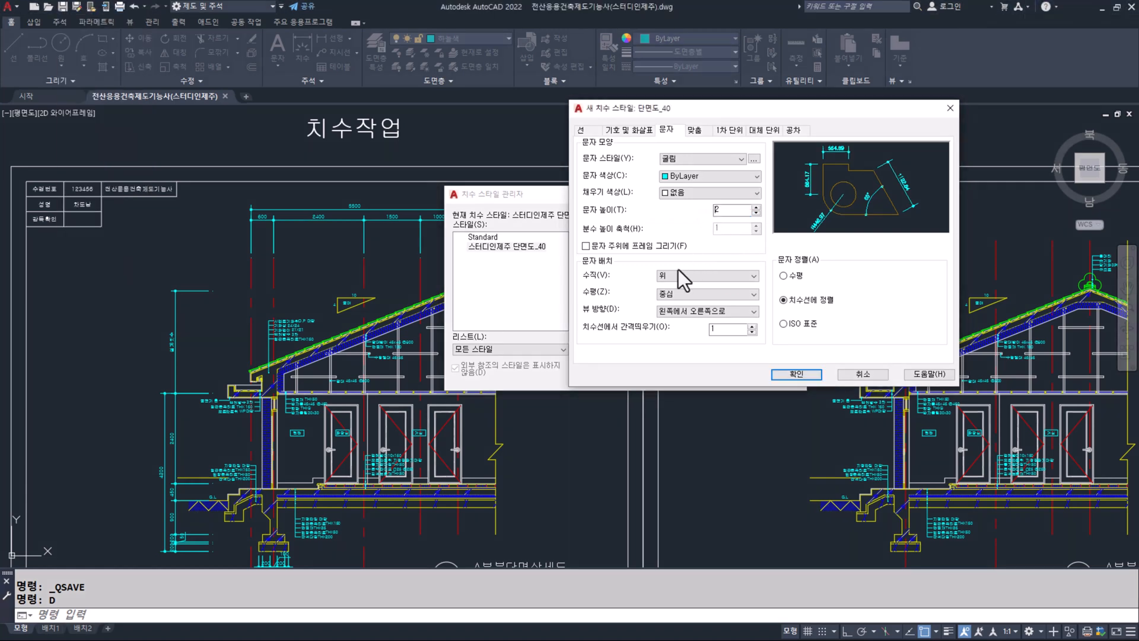
Review the text placement settings: vertical and horizontal position, view direction and offset from the dimension line.
{"action": "key", "text": "ctrl+shift+1"}
{"action": "left_click_drag", "start_coordinate": [580, 270], "coordinate": [658, 285]}
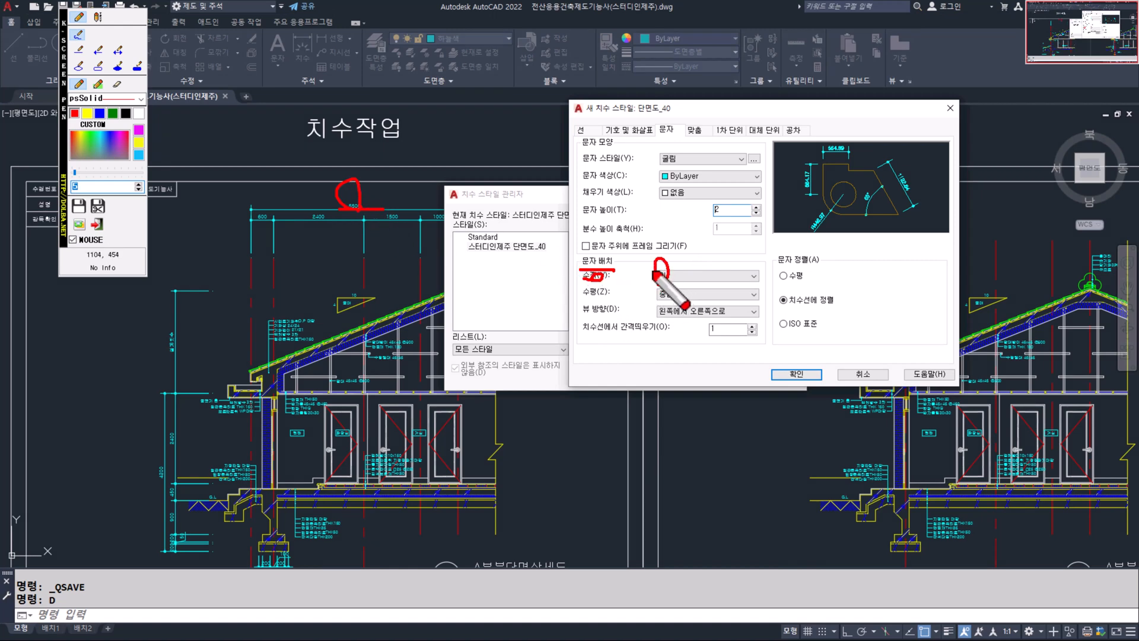
{"action": "key", "text": "ctrl+shift+1"}
{"action": "key", "text": "ctrl+shift+1"}
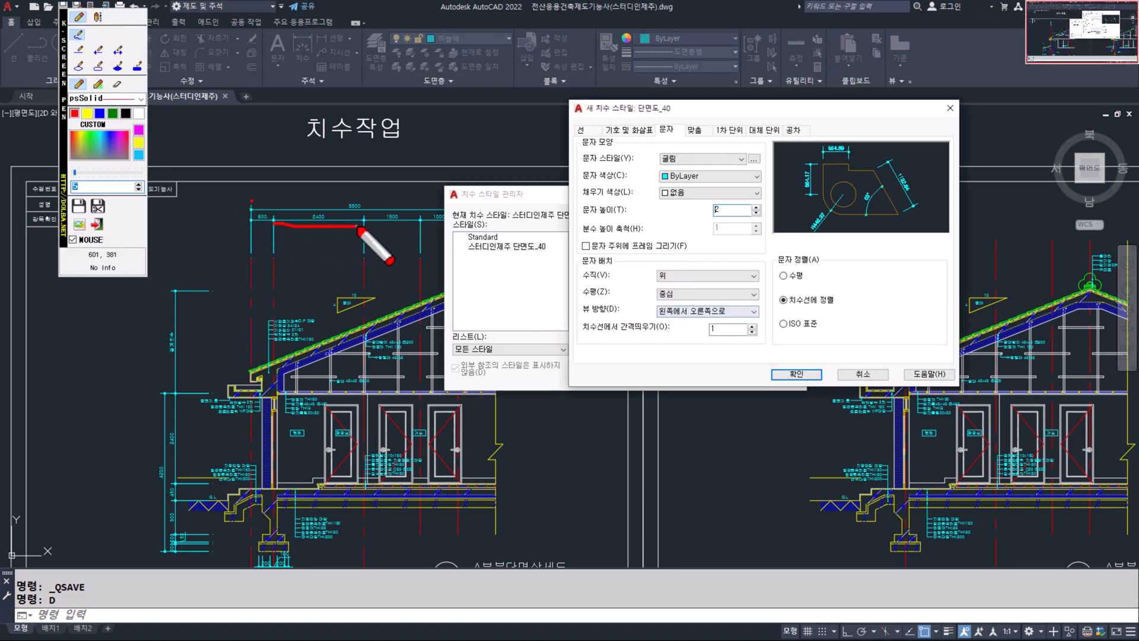
{"action": "left_click_drag", "start_coordinate": [316, 207], "coordinate": [320, 216]}
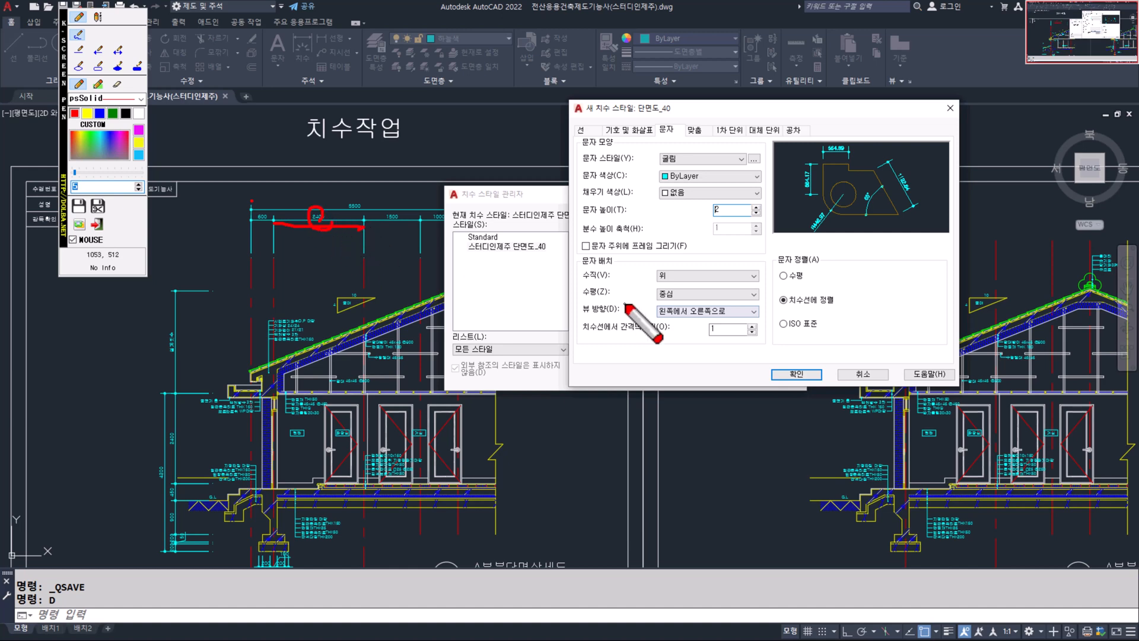
{"action": "left_click_drag", "start_coordinate": [669, 306], "coordinate": [656, 307]}
{"action": "key", "text": "Escape"}
{"action": "key", "text": "ctrl+shift+1"}
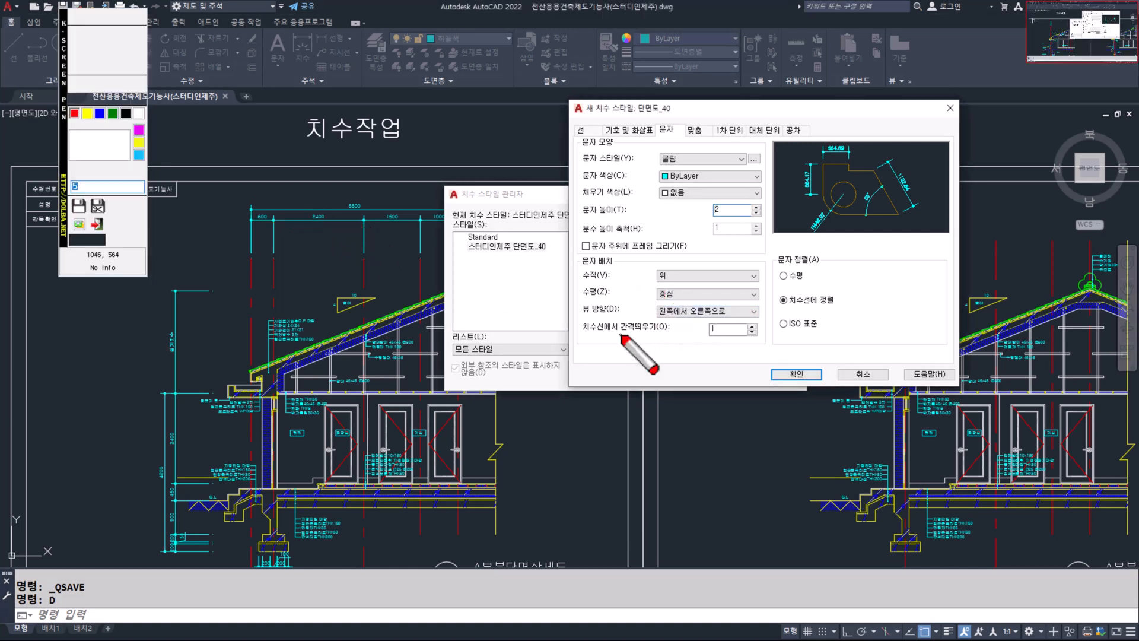
{"action": "left_click_drag", "start_coordinate": [578, 336], "coordinate": [725, 345]}
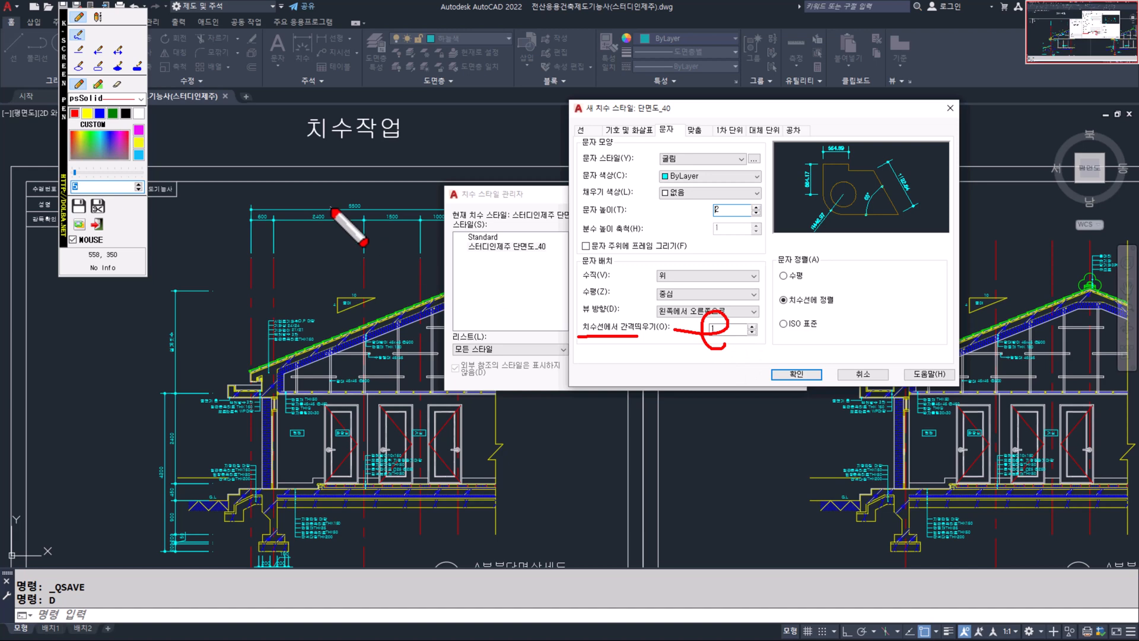
{"action": "left_click_drag", "start_coordinate": [349, 212], "coordinate": [407, 212]}
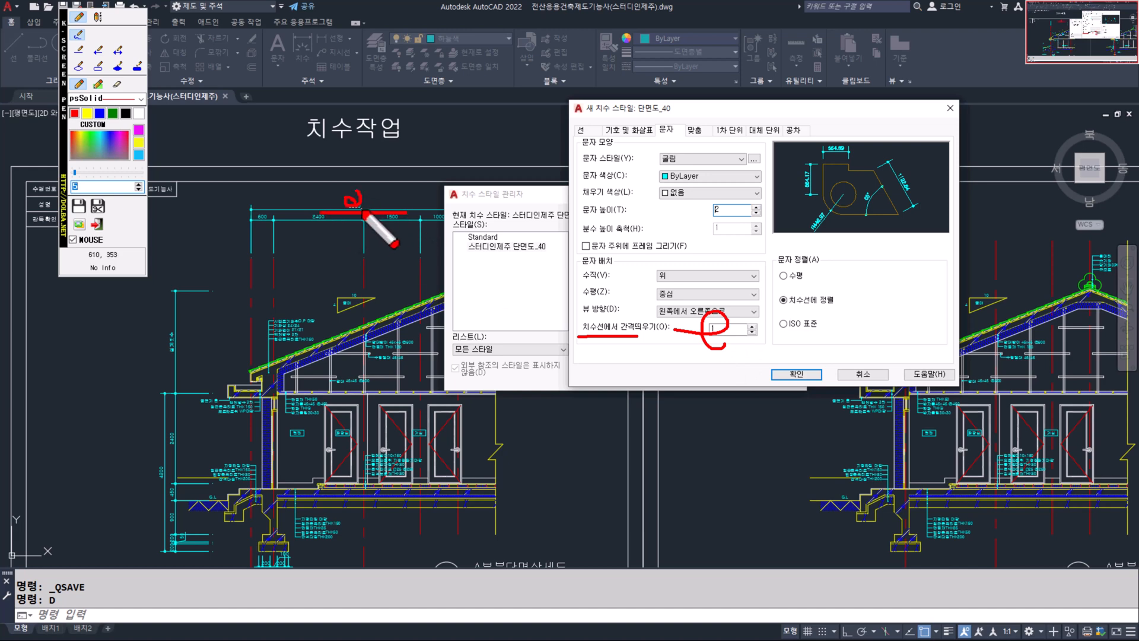
{"action": "key", "text": "Escape"}
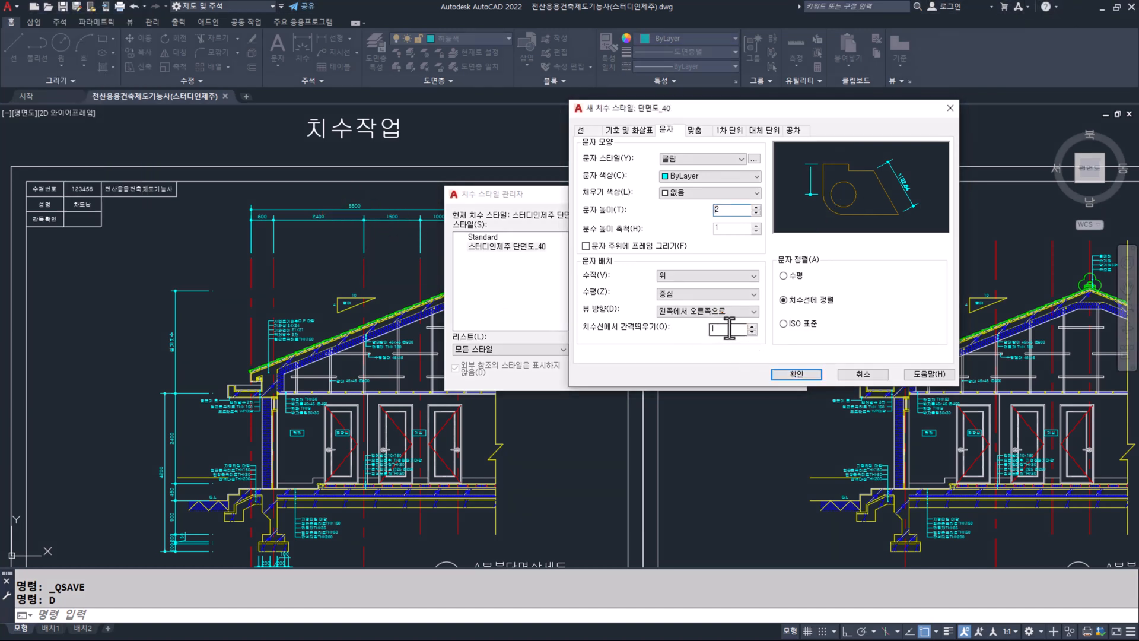
{"action": "key", "text": "ctrl+shift+1"}
{"action": "left_click_drag", "start_coordinate": [584, 265], "coordinate": [729, 325]}
{"action": "key", "text": "Escape"}
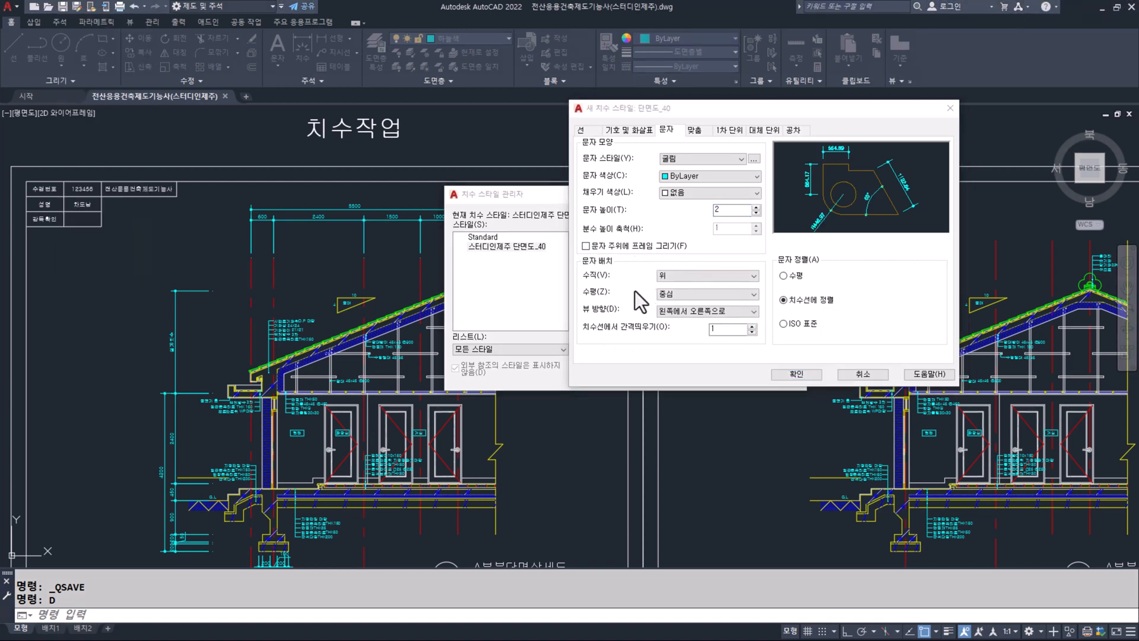
Examine the text alignment option 치수선에 정렬 (aligned with dimension line) against the dimensions in the preview.
{"action": "key", "text": "ctrl+shift+1"}
{"action": "left_click_drag", "start_coordinate": [778, 265], "coordinate": [815, 264]}
{"action": "key", "text": "Escape"}
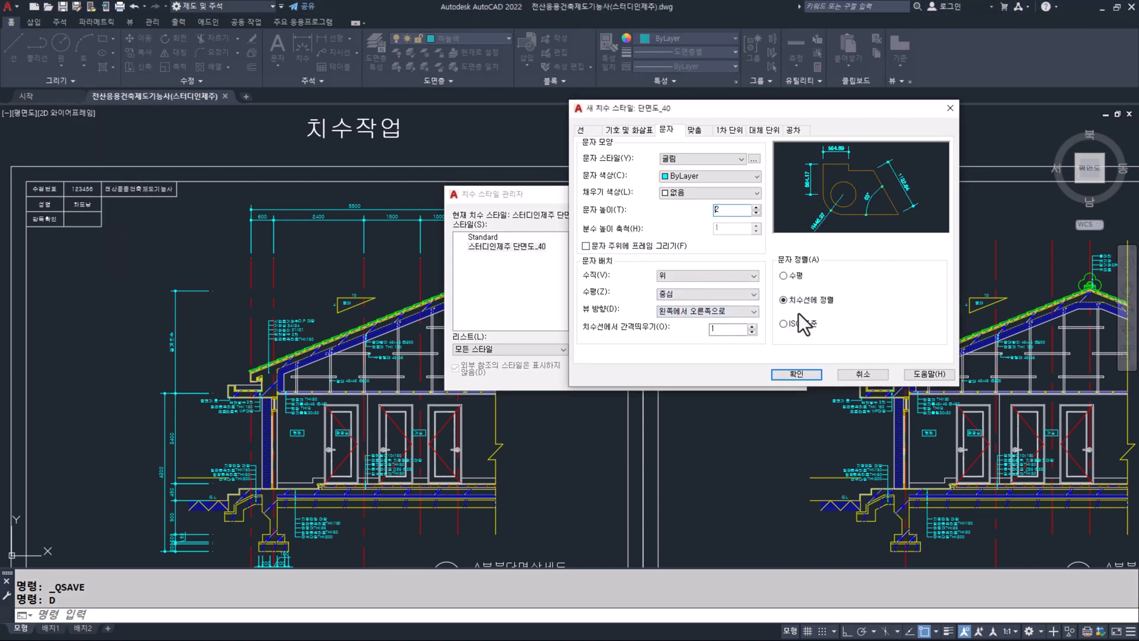
{"action": "key", "text": "ctrl+shift+1"}
{"action": "left_click_drag", "start_coordinate": [783, 307], "coordinate": [831, 307]}
{"action": "mouse_move", "coordinate": [814, 315]}
{"action": "left_mouse_down"}
{"action": "mouse_move", "coordinate": [802, 321]}
{"action": "mouse_move", "coordinate": [842, 318]}
{"action": "left_mouse_up"}
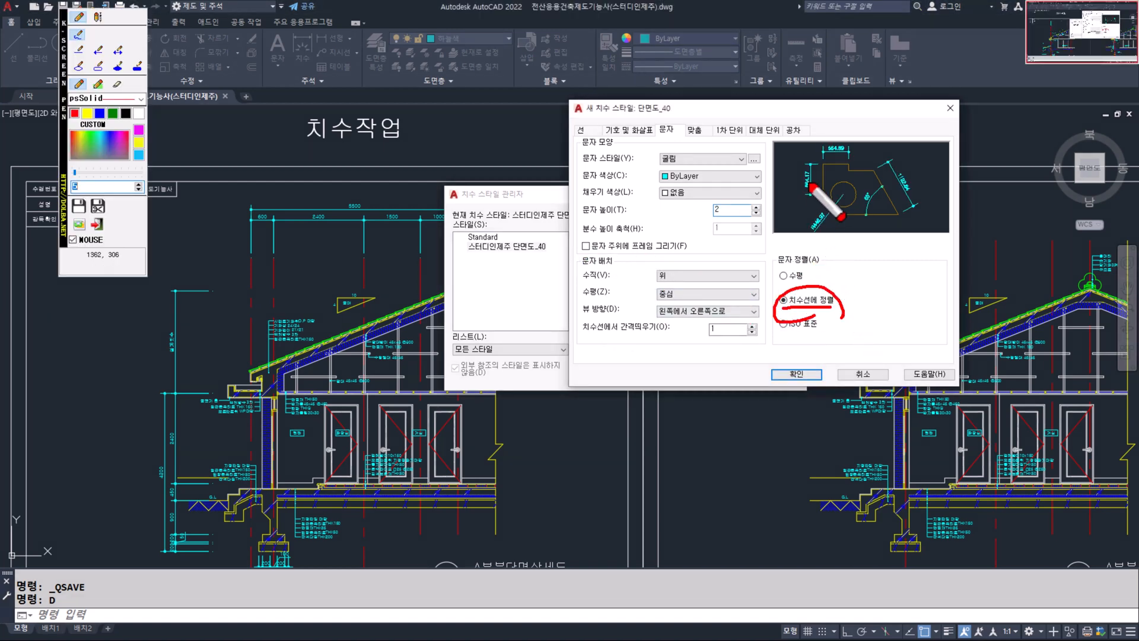
{"action": "left_click_drag", "start_coordinate": [817, 155], "coordinate": [850, 150]}
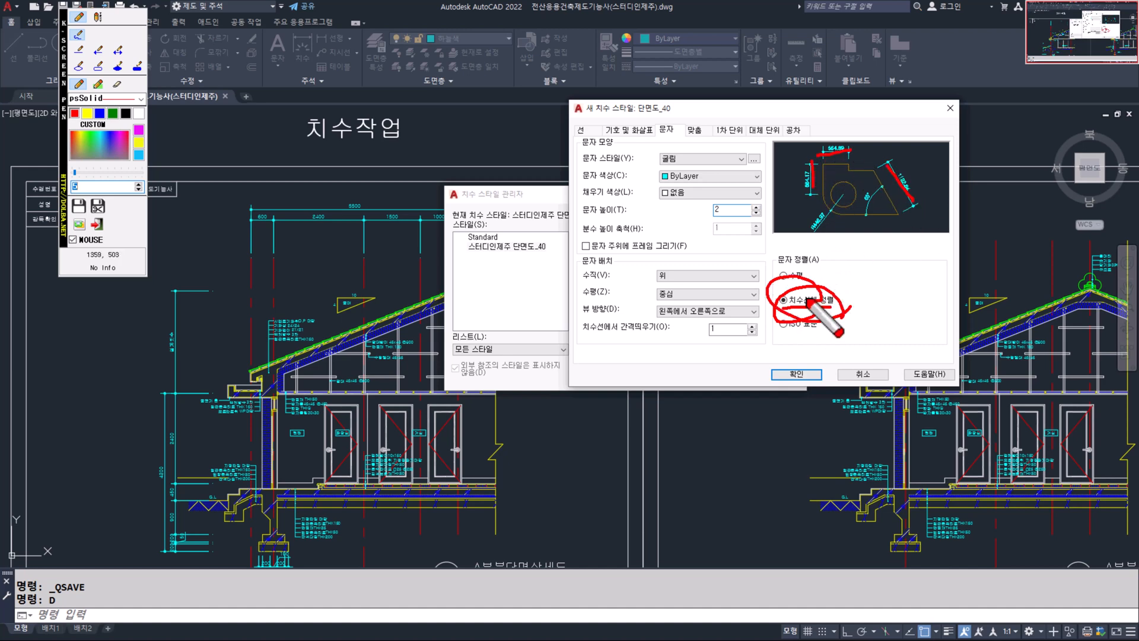
{"action": "key", "text": "Escape"}
Open the style's fit settings and review the overall scale and the text placement option that uses a leader.
{"action": "left_click", "coordinate": [695, 130]}
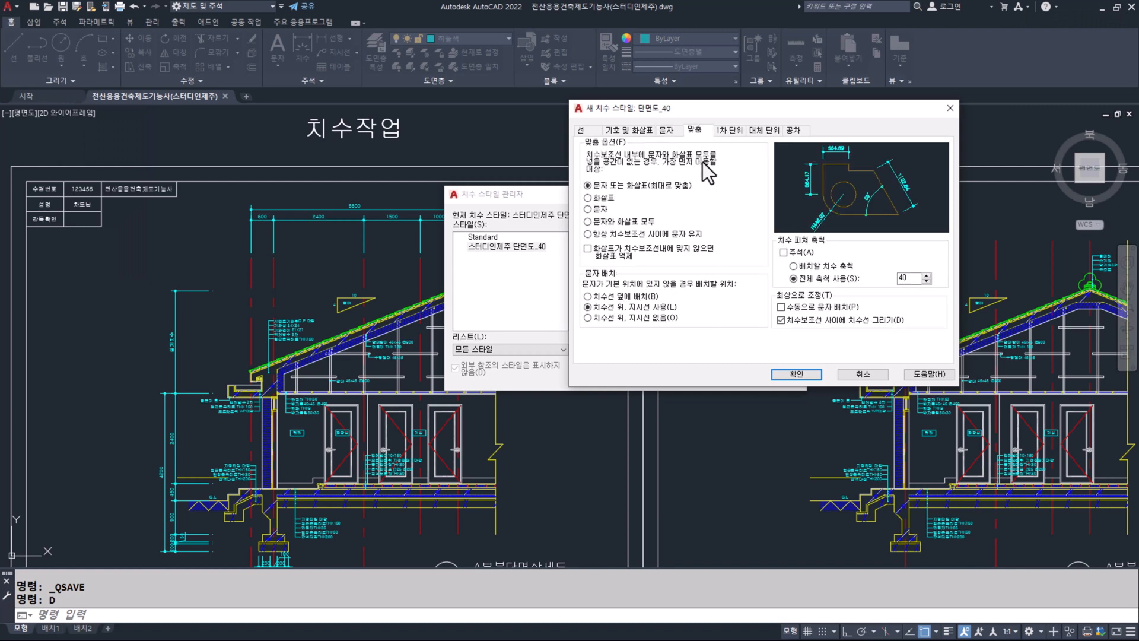
{"action": "key", "text": "F9"}
{"action": "mouse_move", "coordinate": [795, 289]}
{"action": "left_mouse_down"}
{"action": "mouse_move", "coordinate": [852, 285]}
{"action": "mouse_move", "coordinate": [899, 251]}
{"action": "mouse_move", "coordinate": [919, 291]}
{"action": "mouse_move", "coordinate": [891, 263]}
{"action": "left_mouse_up"}
{"action": "mouse_move", "coordinate": [615, 277]}
{"action": "left_mouse_down"}
{"action": "mouse_move", "coordinate": [581, 282]}
{"action": "mouse_move", "coordinate": [589, 254]}
{"action": "mouse_move", "coordinate": [583, 279]}
{"action": "mouse_move", "coordinate": [625, 313]}
{"action": "mouse_move", "coordinate": [692, 315]}
{"action": "left_mouse_up"}
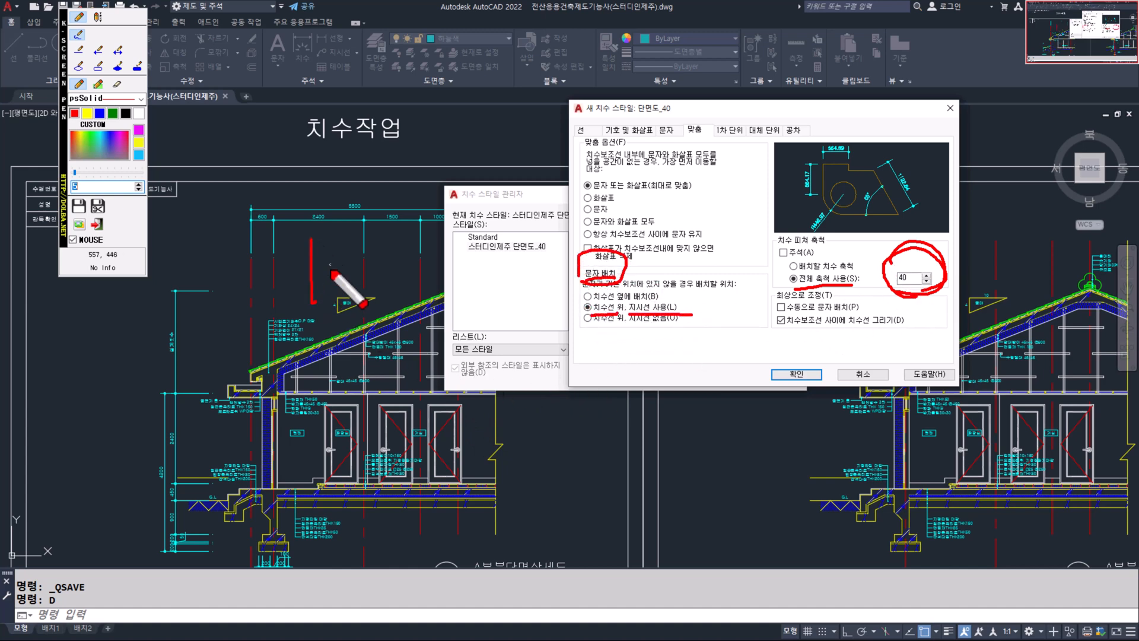
{"action": "left_click_drag", "start_coordinate": [332, 231], "coordinate": [332, 285]}
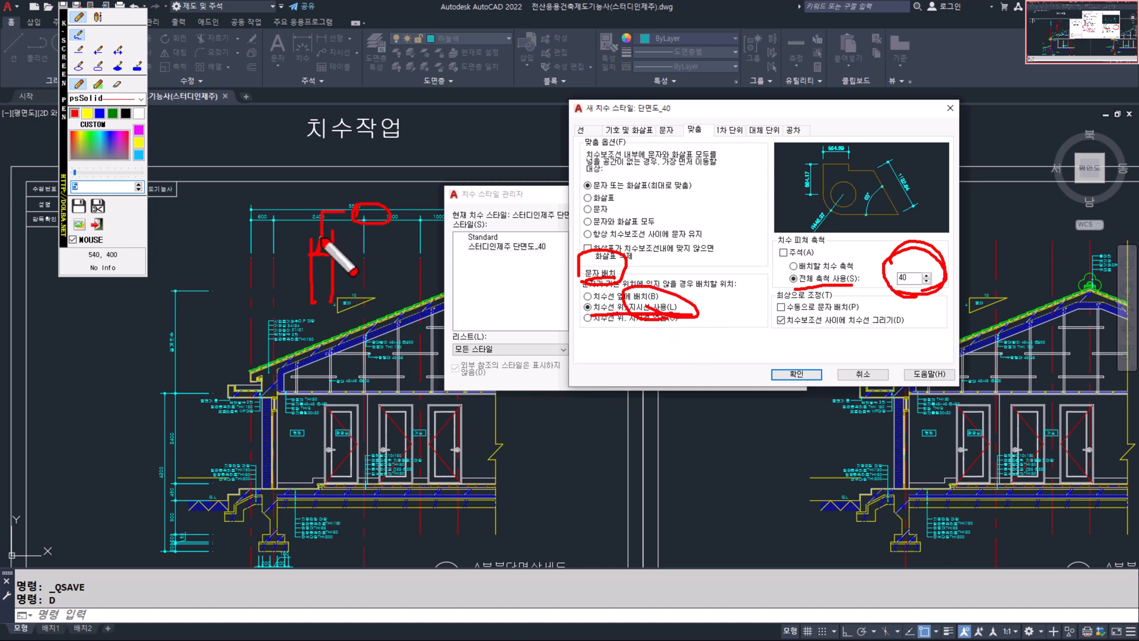
{"action": "left_click_drag", "start_coordinate": [361, 219], "coordinate": [372, 204]}
{"action": "key", "text": "Escape"}
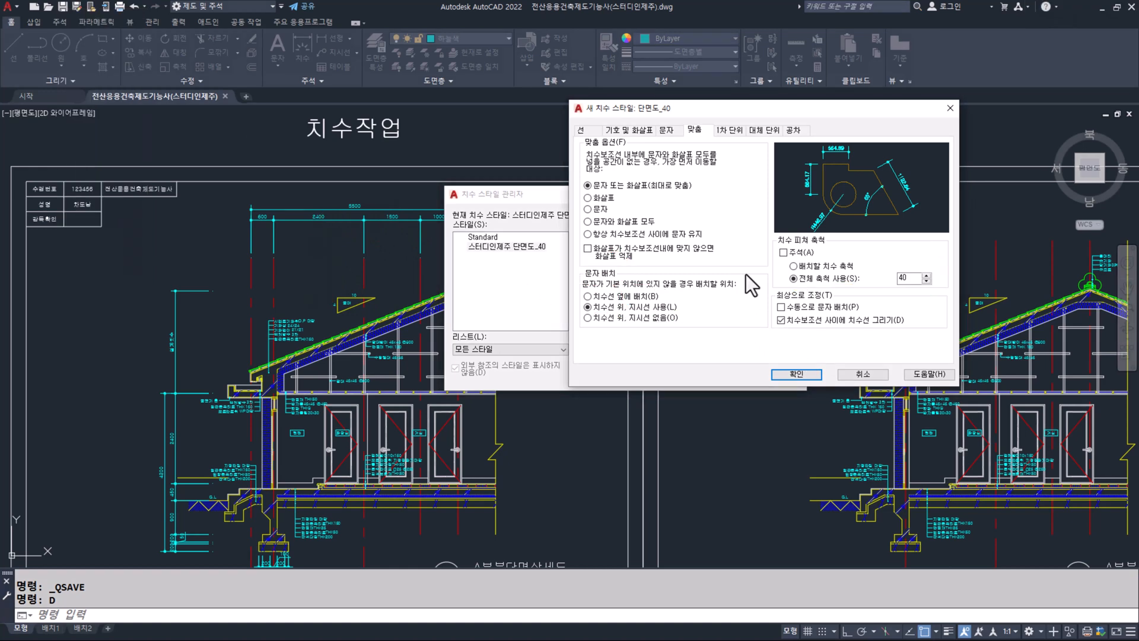
Try the Windows 바탕 화면 (Windows Desktop) unit format for linear dimensions in the primary units settings and return it to 십진 (decimal).
{"action": "left_click", "coordinate": [729, 130]}
{"action": "key", "text": "F9"}
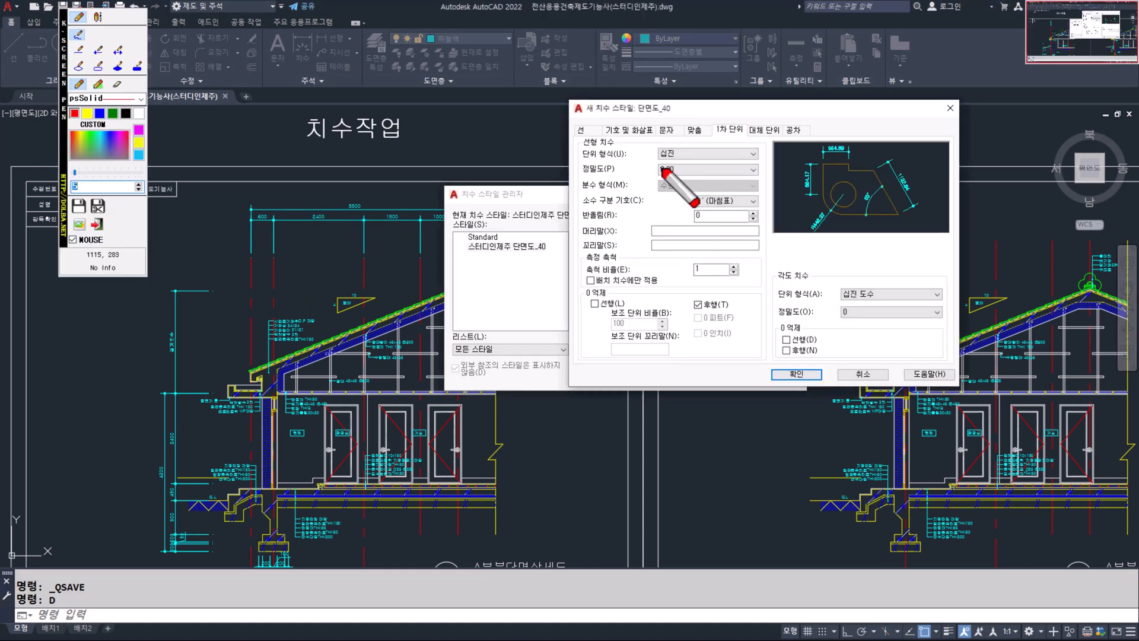
{"action": "mouse_move", "coordinate": [660, 166]}
{"action": "left_mouse_down"}
{"action": "mouse_move", "coordinate": [651, 141]}
{"action": "mouse_move", "coordinate": [691, 156]}
{"action": "left_mouse_up"}
{"action": "key", "text": "Escape"}
{"action": "left_click", "coordinate": [685, 153]}
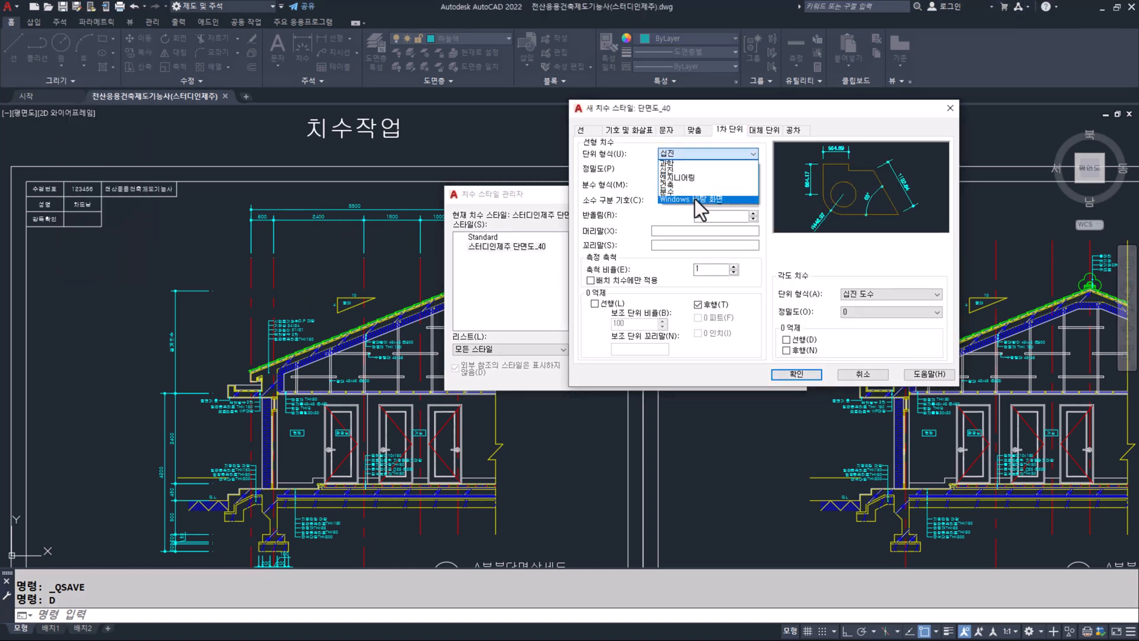
{"action": "left_click", "coordinate": [691, 188]}
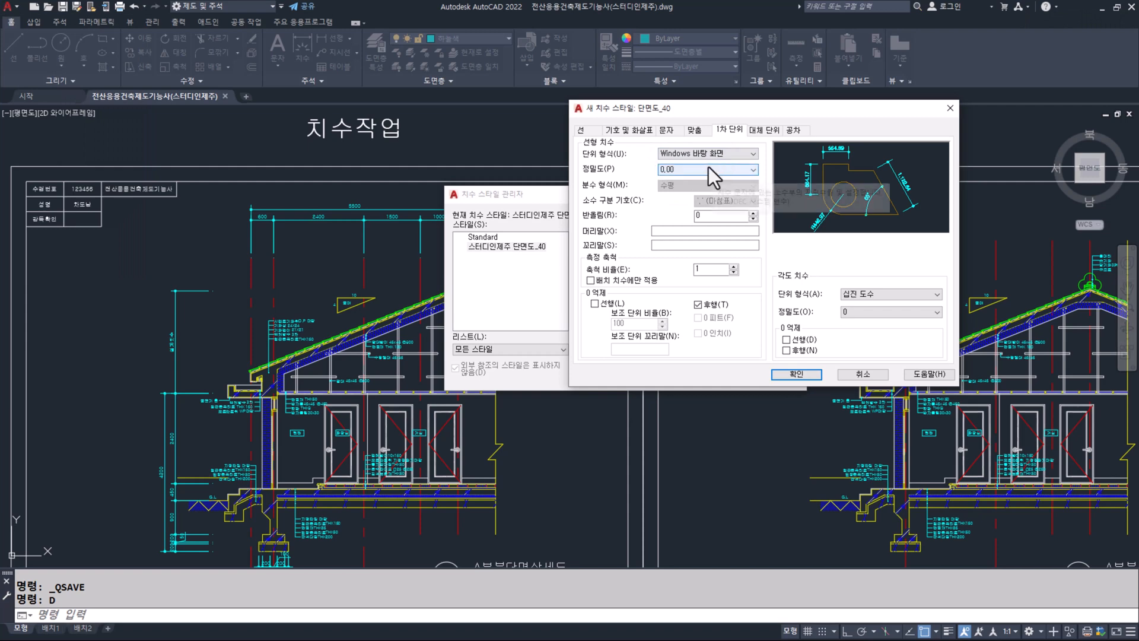
{"action": "key", "text": "F9"}
{"action": "mouse_move", "coordinate": [773, 104]}
{"action": "left_mouse_down"}
{"action": "mouse_move", "coordinate": [761, 122]}
{"action": "mouse_move", "coordinate": [778, 127]}
{"action": "mouse_move", "coordinate": [810, 107]}
{"action": "mouse_move", "coordinate": [866, 109]}
{"action": "left_mouse_up"}
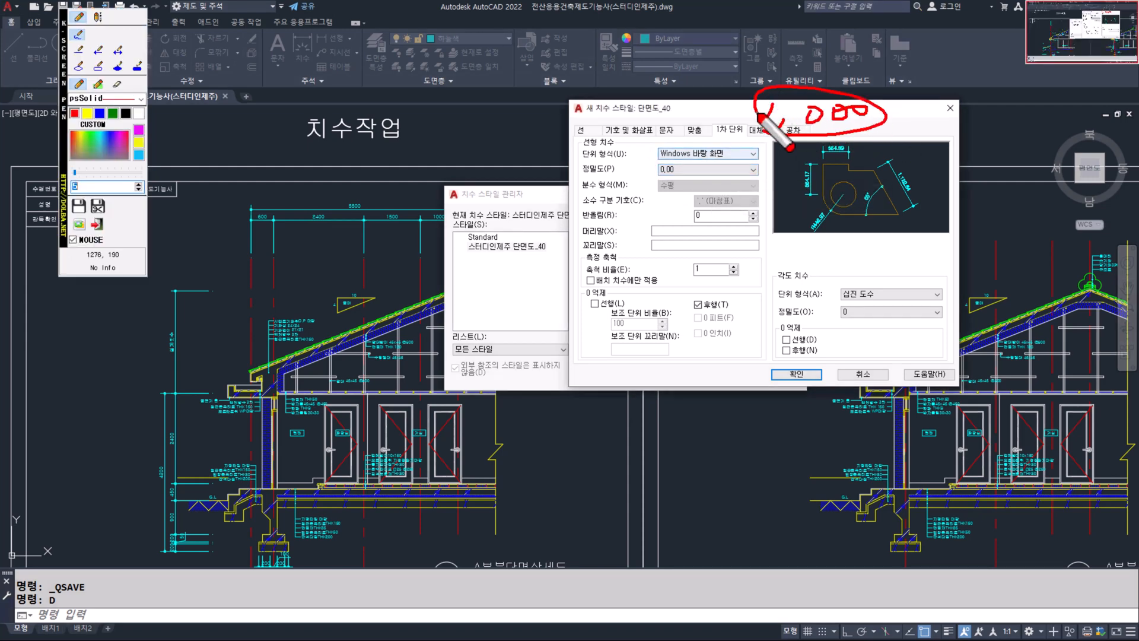
{"action": "key", "text": "F9"}
{"action": "left_click", "coordinate": [691, 154]}
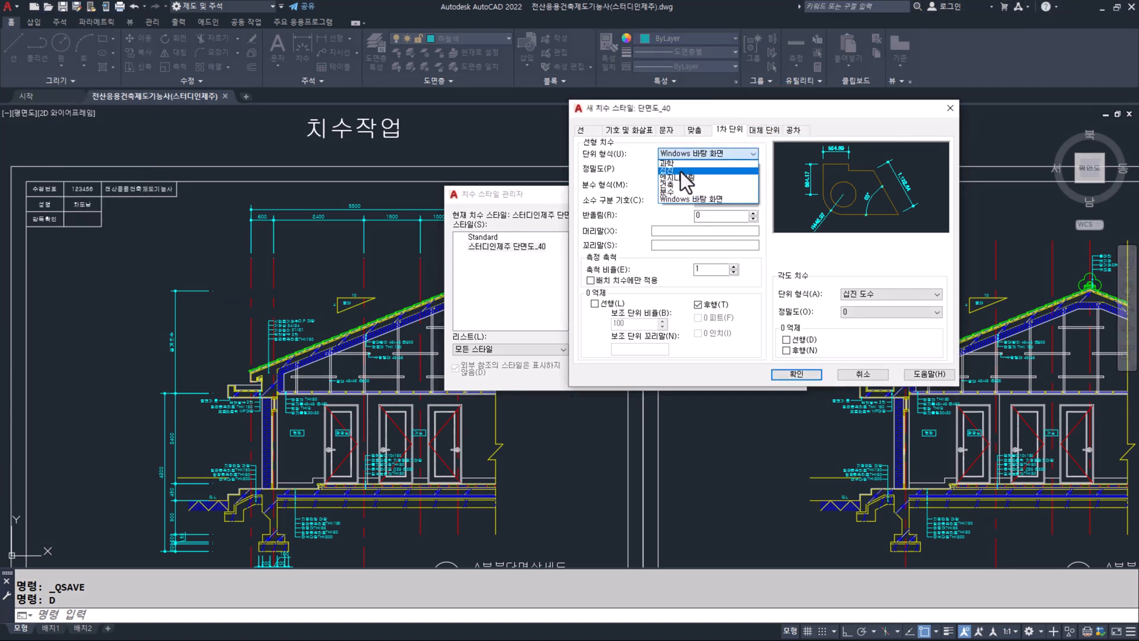
{"action": "left_click", "coordinate": [681, 170]}
Examine the 십진 (decimal) unit format and the decimal separator setting for linear dimensions.
{"action": "key", "text": "F9"}
{"action": "left_click_drag", "start_coordinate": [682, 140], "coordinate": [683, 144]}
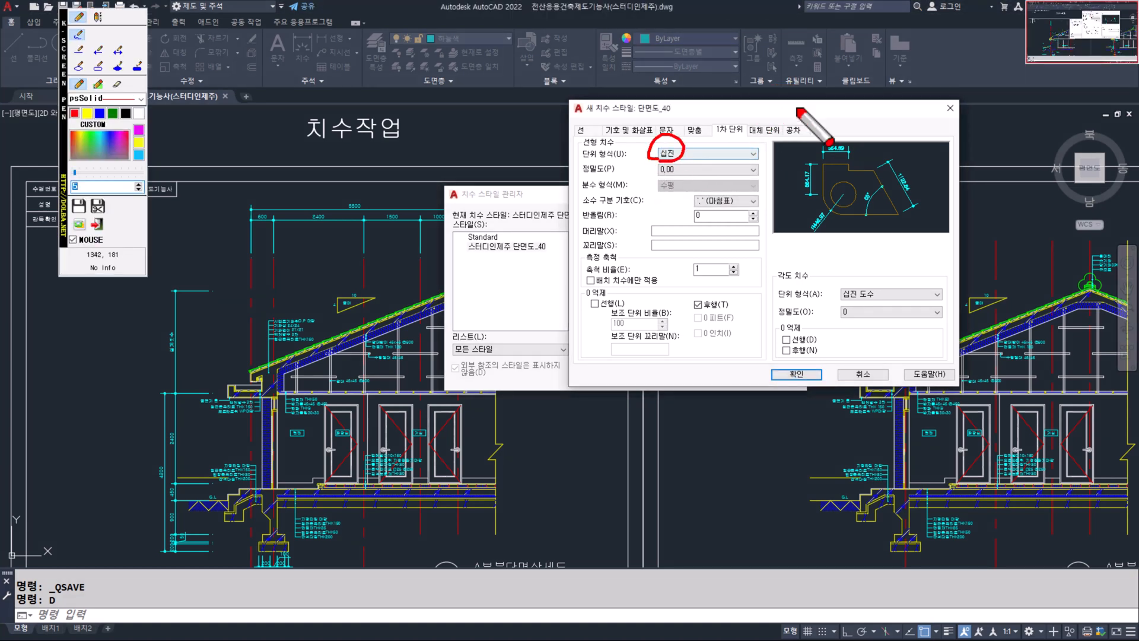
{"action": "mouse_move", "coordinate": [788, 101]}
{"action": "left_mouse_down"}
{"action": "mouse_move", "coordinate": [780, 121]}
{"action": "mouse_move", "coordinate": [879, 106]}
{"action": "left_mouse_up"}
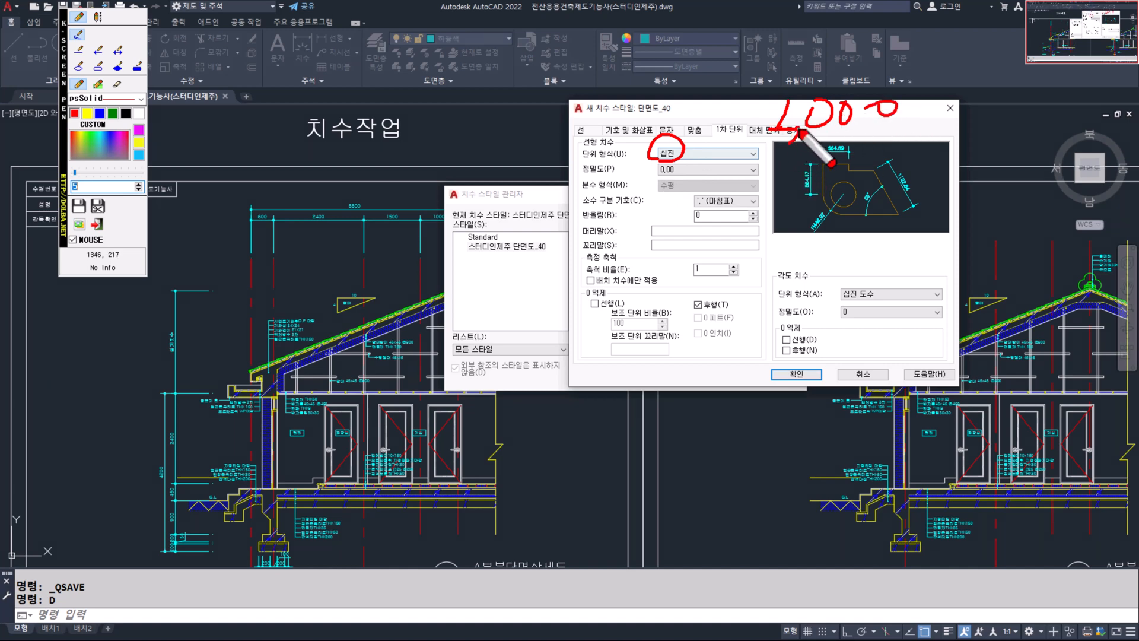
{"action": "left_click_drag", "start_coordinate": [797, 135], "coordinate": [786, 124]}
{"action": "mouse_move", "coordinate": [682, 119]}
{"action": "left_mouse_down"}
{"action": "mouse_move", "coordinate": [701, 154]}
{"action": "mouse_move", "coordinate": [659, 164]}
{"action": "left_mouse_up"}
{"action": "key", "text": "Escape"}
{"action": "key", "text": "F9"}
{"action": "mouse_move", "coordinate": [673, 214]}
{"action": "left_mouse_down"}
{"action": "mouse_move", "coordinate": [755, 214]}
{"action": "mouse_move", "coordinate": [761, 201]}
{"action": "left_mouse_up"}
{"action": "key", "text": "Escape"}
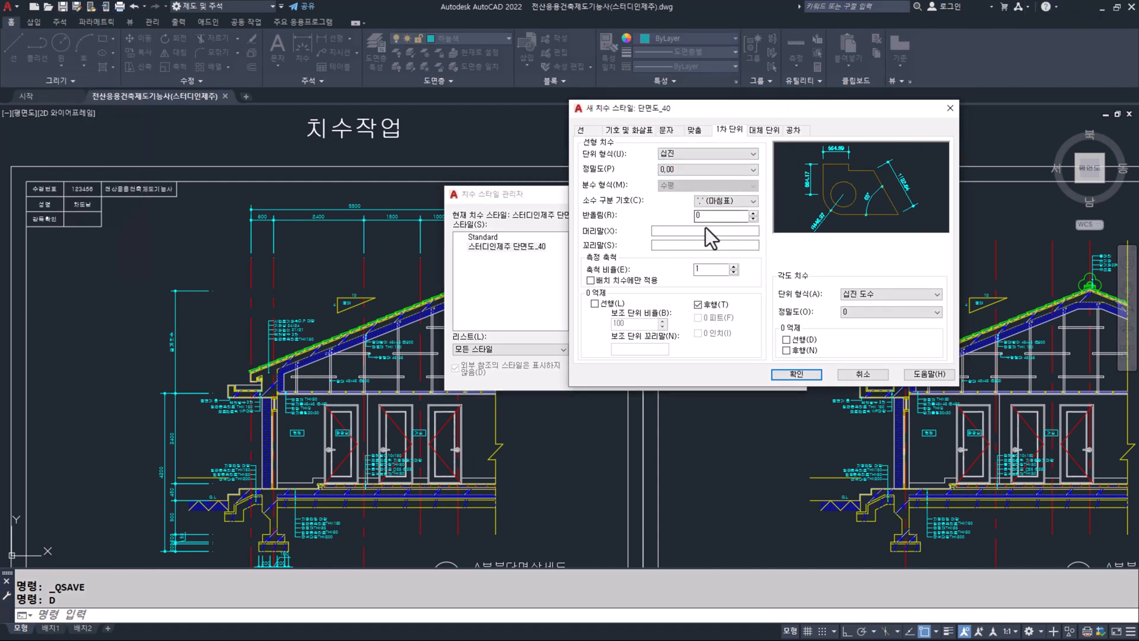
Review the leading and trailing zero suppression options for linear dimensions.
{"action": "key", "text": "F9"}
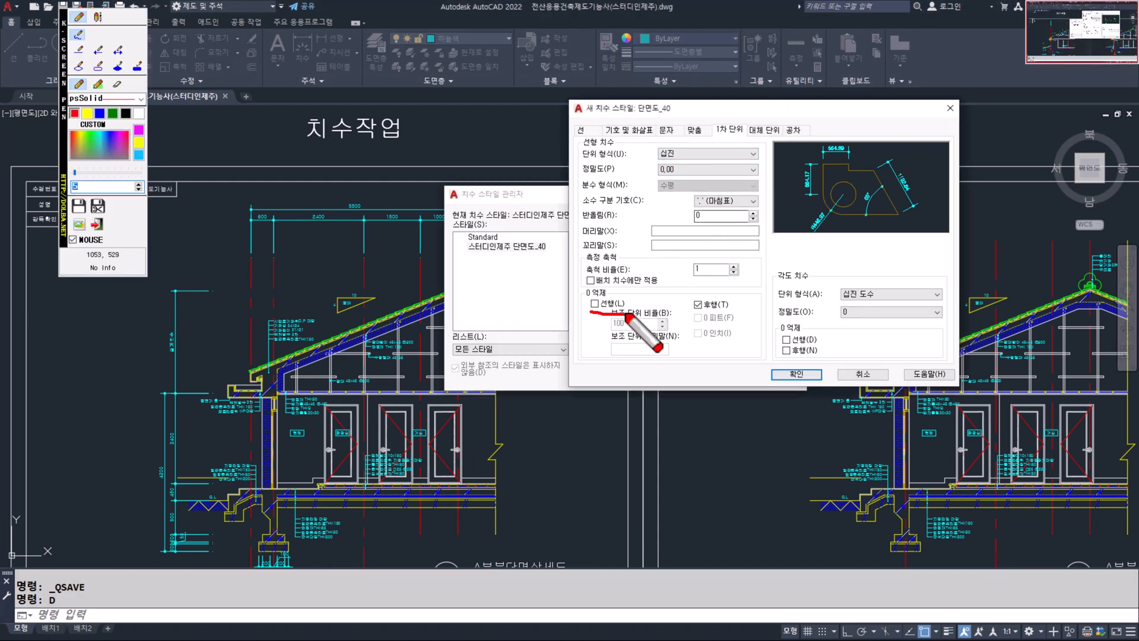
{"action": "mouse_move", "coordinate": [622, 280]}
{"action": "left_mouse_down"}
{"action": "mouse_move", "coordinate": [585, 287]}
{"action": "mouse_move", "coordinate": [623, 309]}
{"action": "mouse_move", "coordinate": [605, 315]}
{"action": "left_mouse_up"}
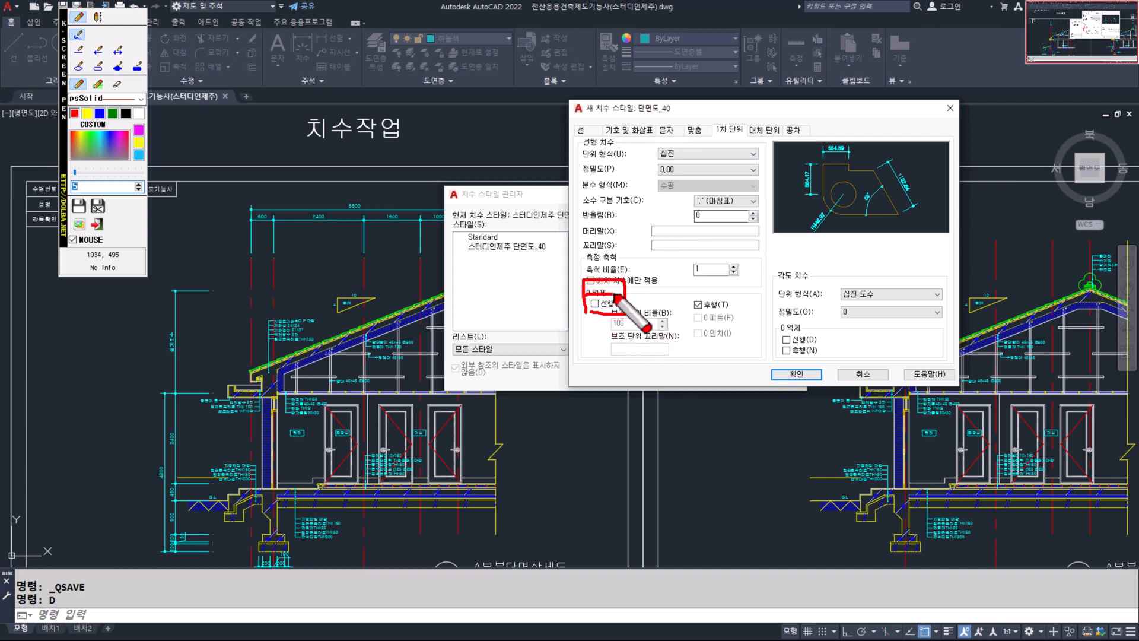
{"action": "mouse_move", "coordinate": [682, 317]}
{"action": "left_mouse_down"}
{"action": "mouse_move", "coordinate": [748, 313]}
{"action": "mouse_move", "coordinate": [735, 285]}
{"action": "left_mouse_up"}
{"action": "left_click_drag", "start_coordinate": [810, 241], "coordinate": [779, 271]}
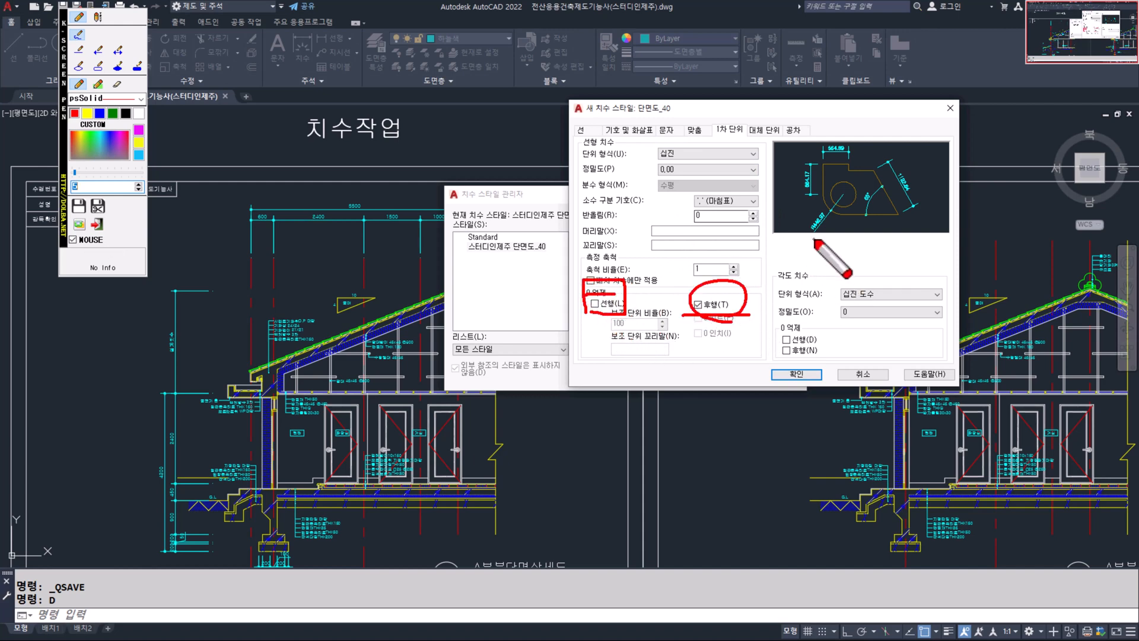
{"action": "left_click_drag", "start_coordinate": [847, 252], "coordinate": [884, 250]}
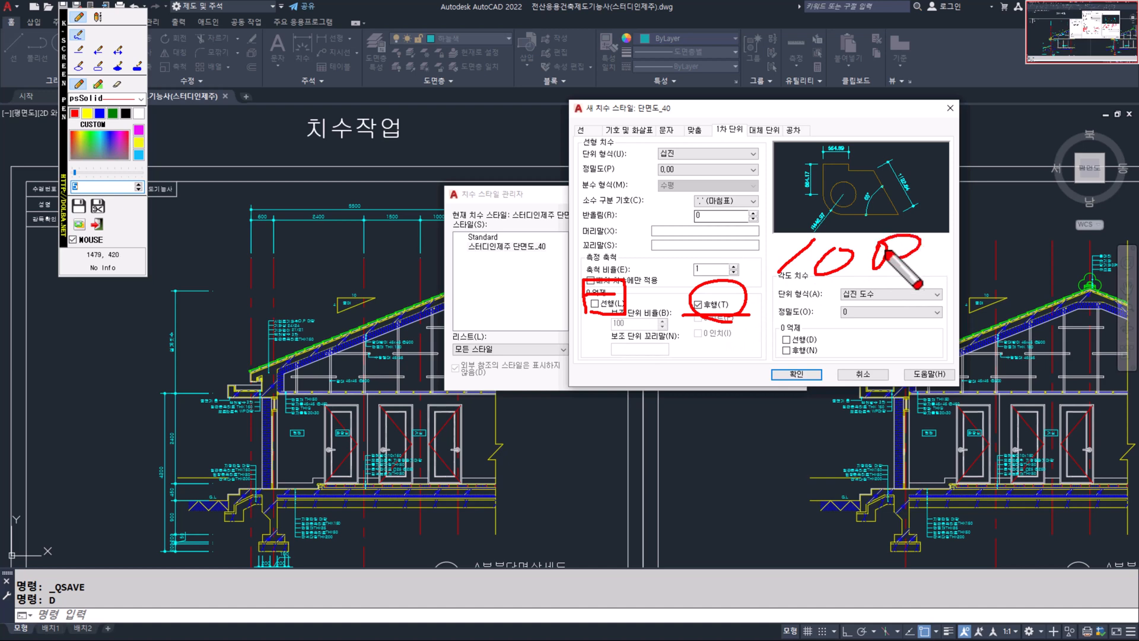
{"action": "left_click", "coordinate": [924, 251]}
{"action": "left_click_drag", "start_coordinate": [975, 223], "coordinate": [992, 228]}
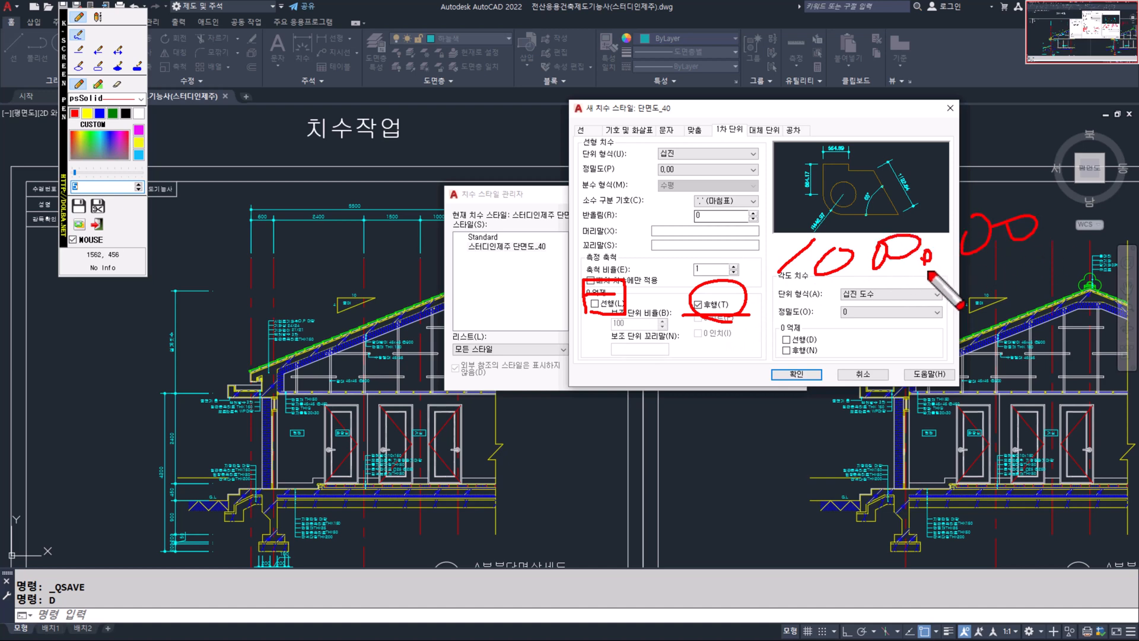
{"action": "mouse_move", "coordinate": [931, 270]}
{"action": "left_mouse_down"}
{"action": "mouse_move", "coordinate": [919, 202]}
{"action": "mouse_move", "coordinate": [921, 257]}
{"action": "left_mouse_up"}
{"action": "mouse_move", "coordinate": [731, 319]}
{"action": "left_mouse_down"}
{"action": "mouse_move", "coordinate": [718, 295]}
{"action": "mouse_move", "coordinate": [711, 303]}
{"action": "mouse_move", "coordinate": [739, 298]}
{"action": "left_mouse_up"}
{"action": "key", "text": "Escape"}
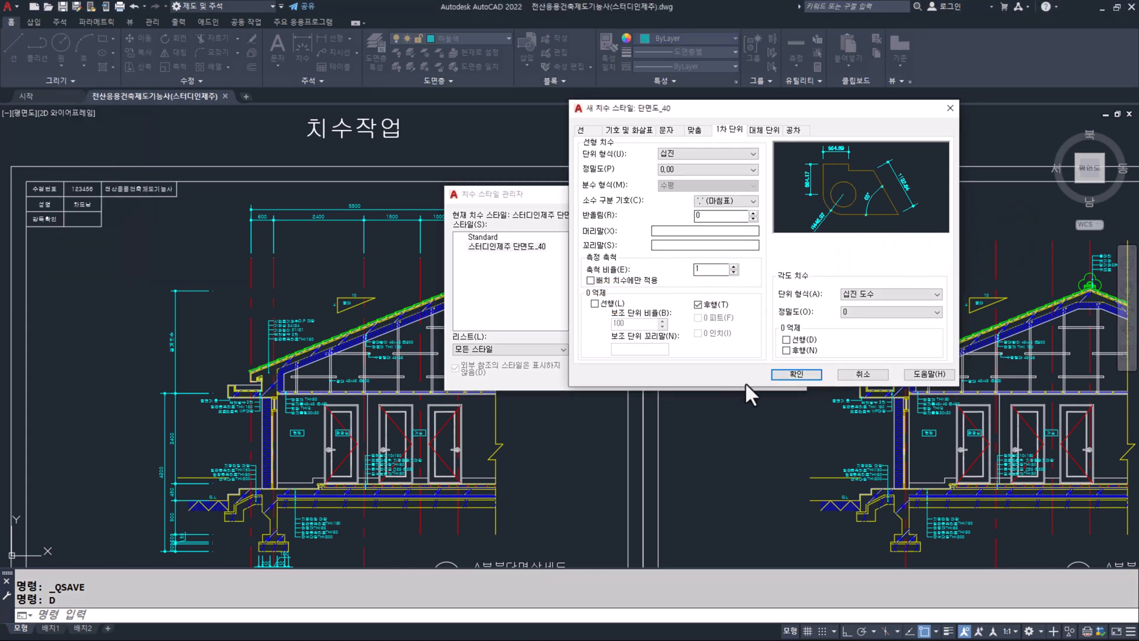
Accept the settings of the style 단면도_40, close the style manager and make 스터디인제주 단면도_40 the current dimension style.
{"action": "left_click", "coordinate": [796, 375]}
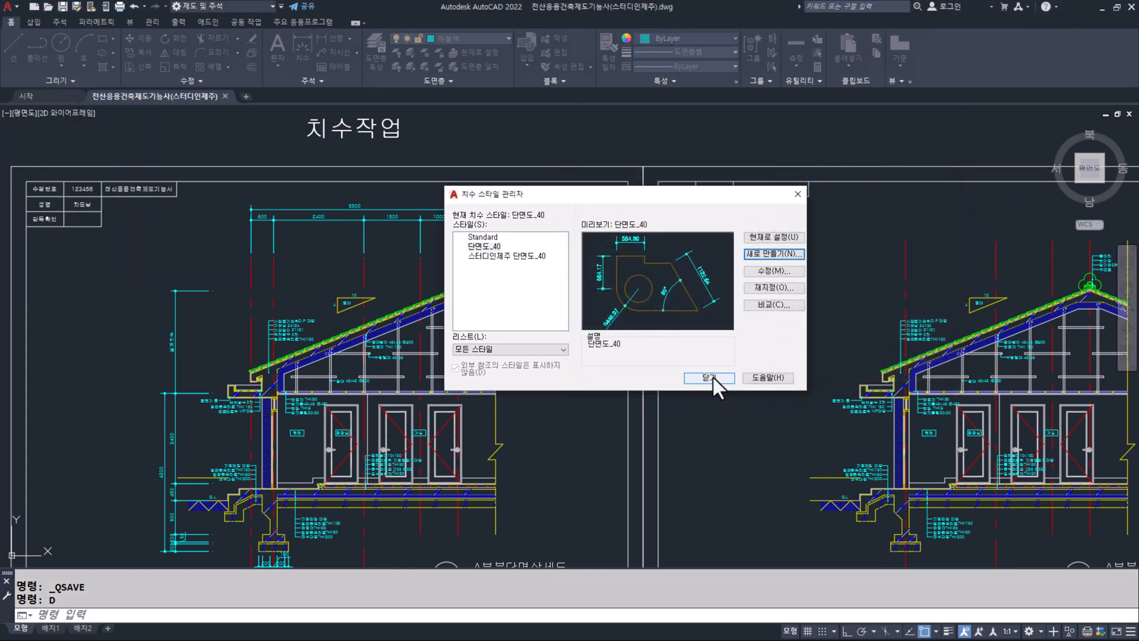
{"action": "left_click", "coordinate": [709, 378]}
{"action": "left_click", "coordinate": [313, 80]}
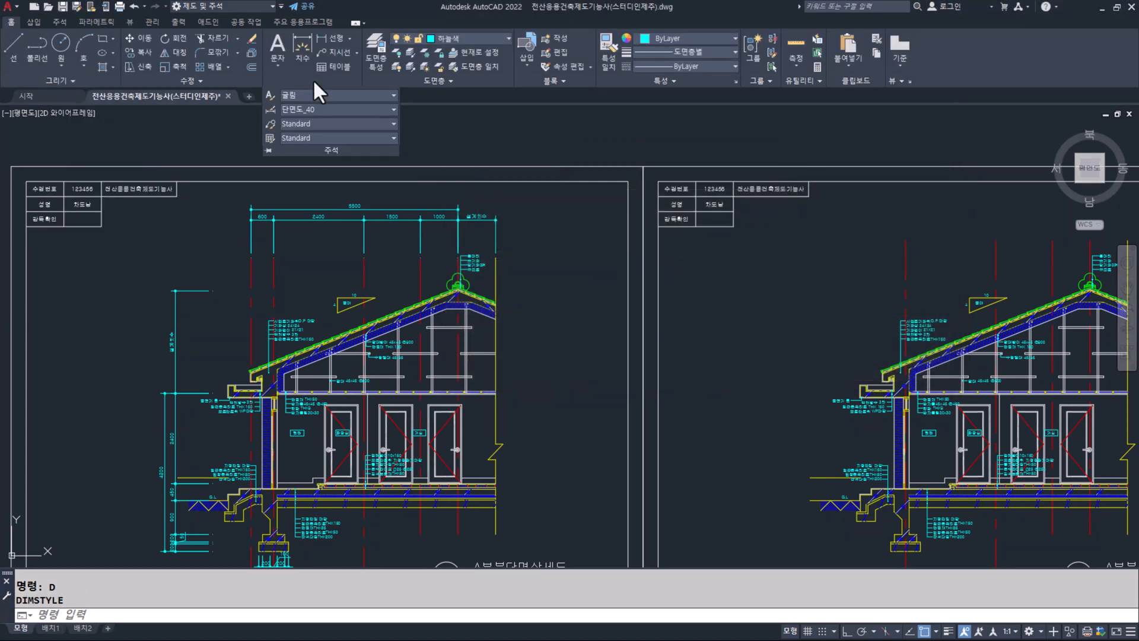
{"action": "left_click", "coordinate": [306, 108]}
{"action": "left_click", "coordinate": [309, 109]}
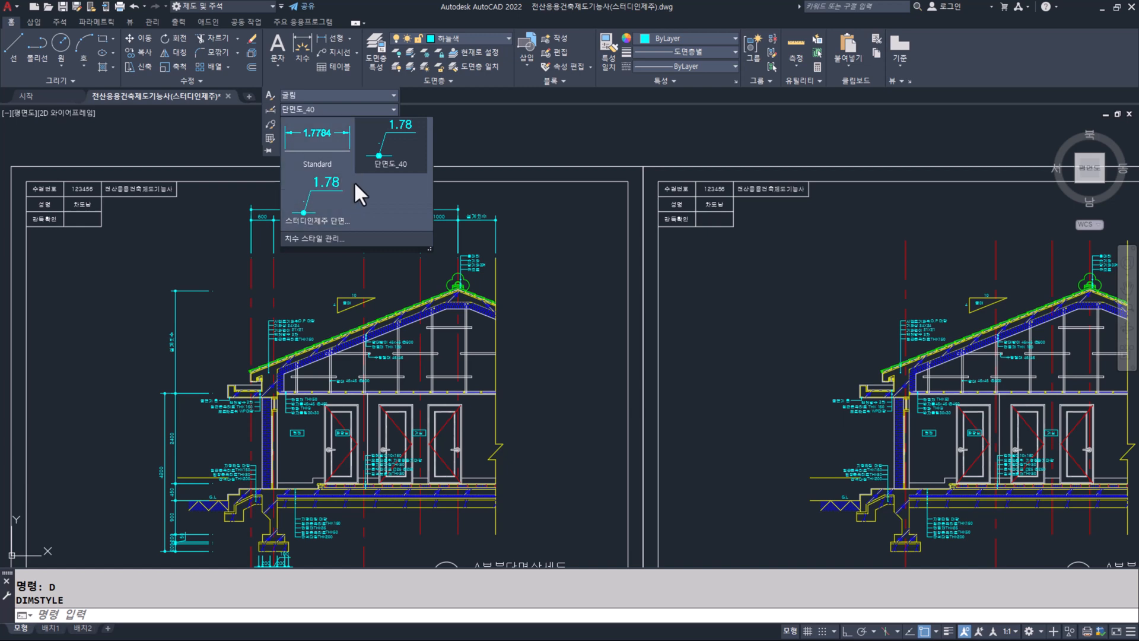
{"action": "left_click", "coordinate": [319, 205]}
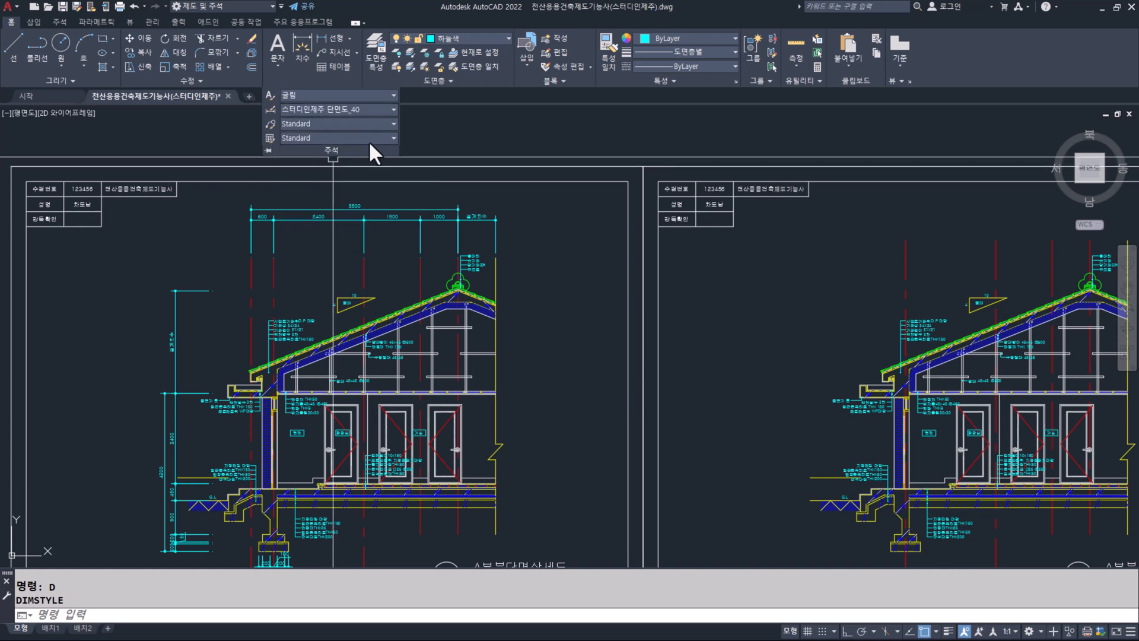
{"action": "left_click", "coordinate": [565, 286]}
{"action": "left_click", "coordinate": [587, 307]}
Erase the yellow horizontal line above the G.L. mark on the outer side of the undimensioned section.
{"action": "middle_click_drag", "start_coordinate": [685, 297], "coordinate": [452, 230]}
{"action": "mouse_move", "coordinate": [651, 335]}
{"action": "middle_mouse_down"}
{"action": "mouse_move", "coordinate": [651, 272]}
{"action": "mouse_move", "coordinate": [641, 280]}
{"action": "middle_mouse_up"}
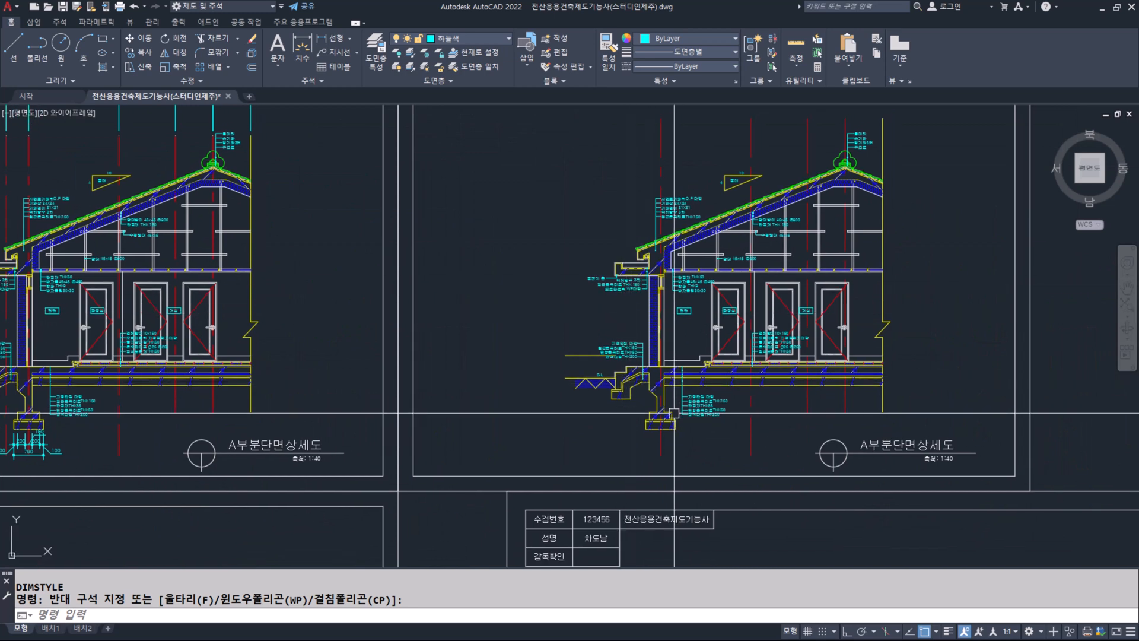
{"action": "left_click", "coordinate": [607, 425]}
{"action": "key", "text": "Delete"}
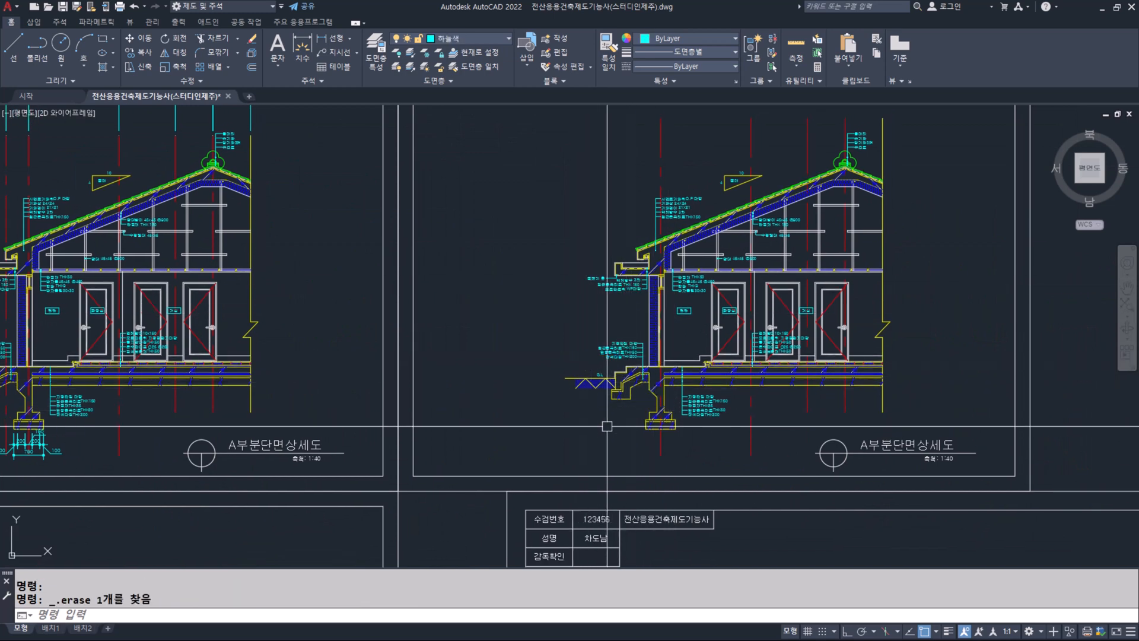
Draw horizontal construction lines (XLINE) through the underside and the successive layer edges of the footing, up to the footing's top.
{"action": "middle_click_drag", "start_coordinate": [607, 425], "coordinate": [623, 405]}
{"action": "type", "text": "xl"}
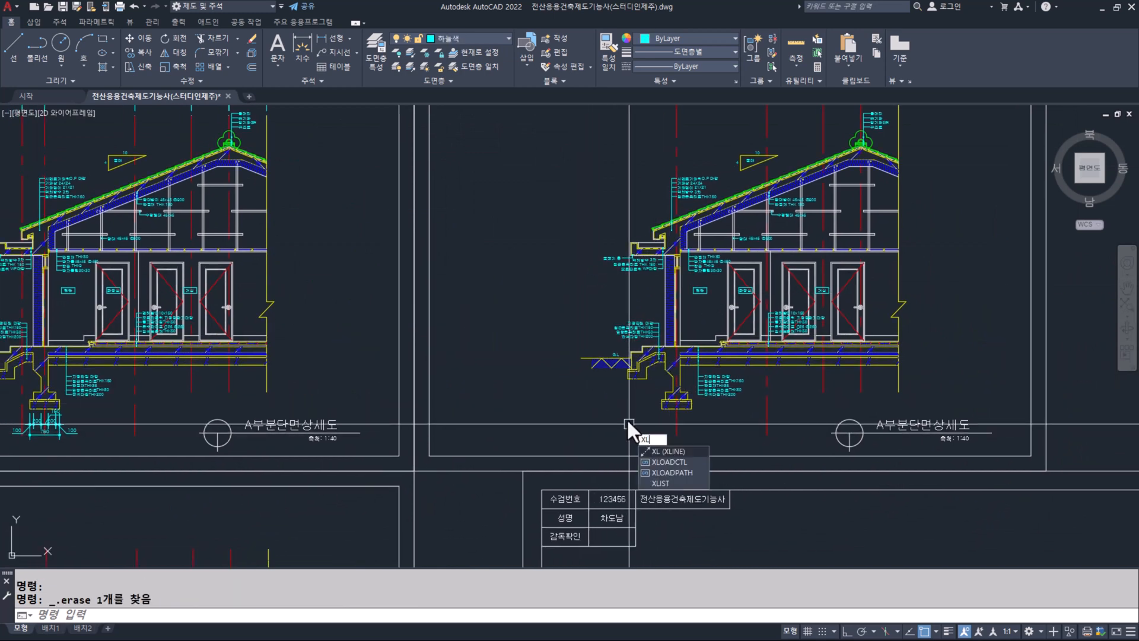
{"action": "key", "text": "Return"}
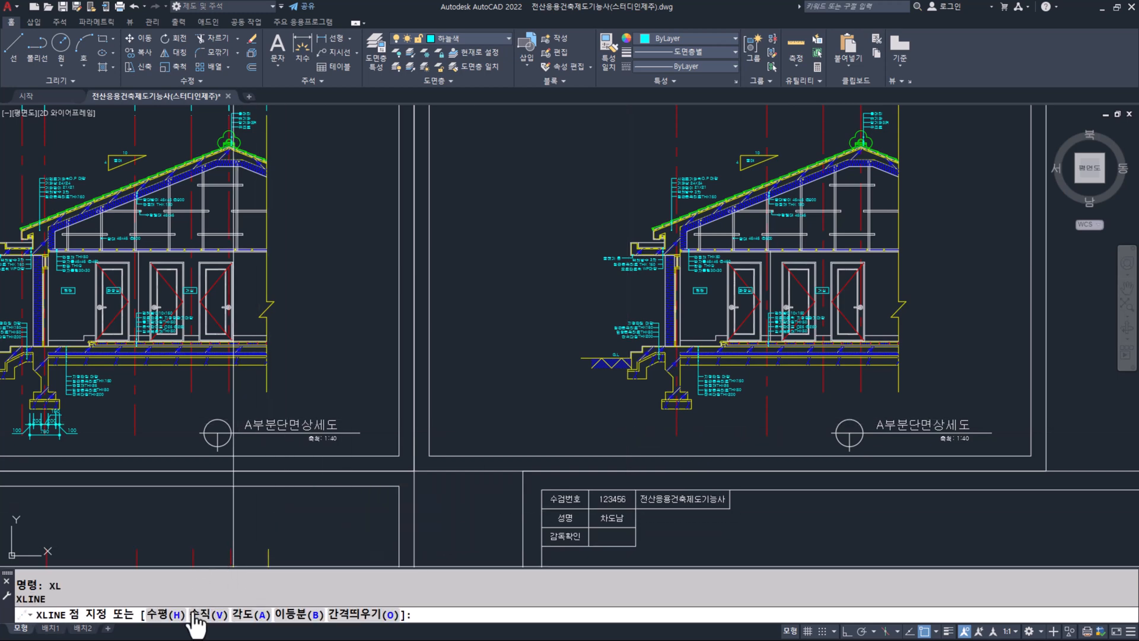
{"action": "left_click", "coordinate": [166, 614]}
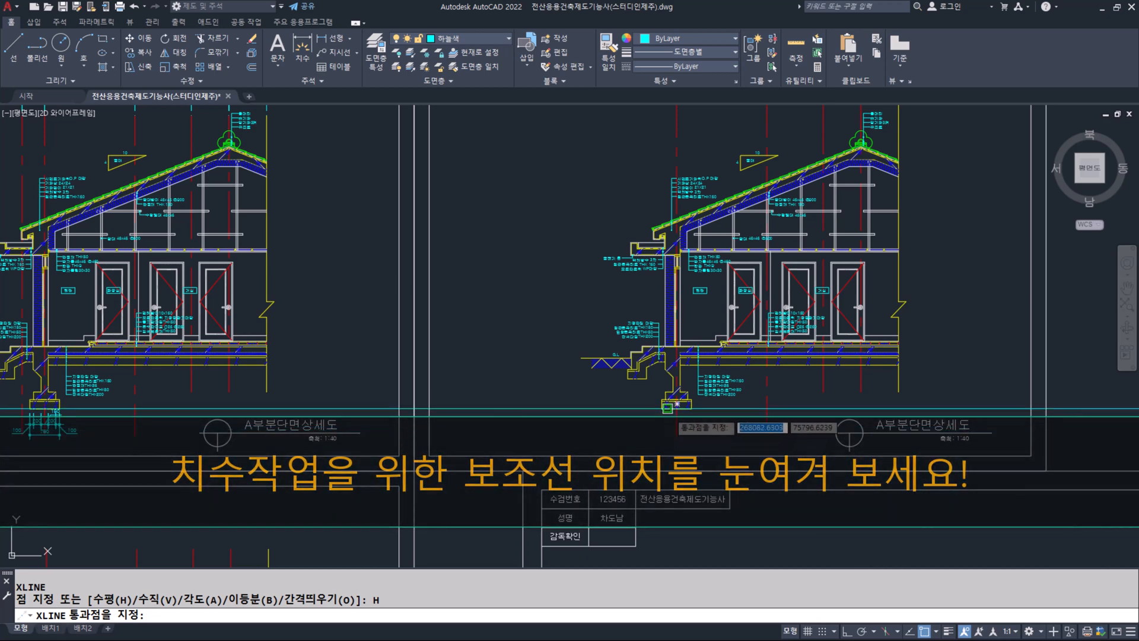
{"action": "scroll", "coordinate": [654, 429], "scroll_direction": "up", "scroll_amount": 9}
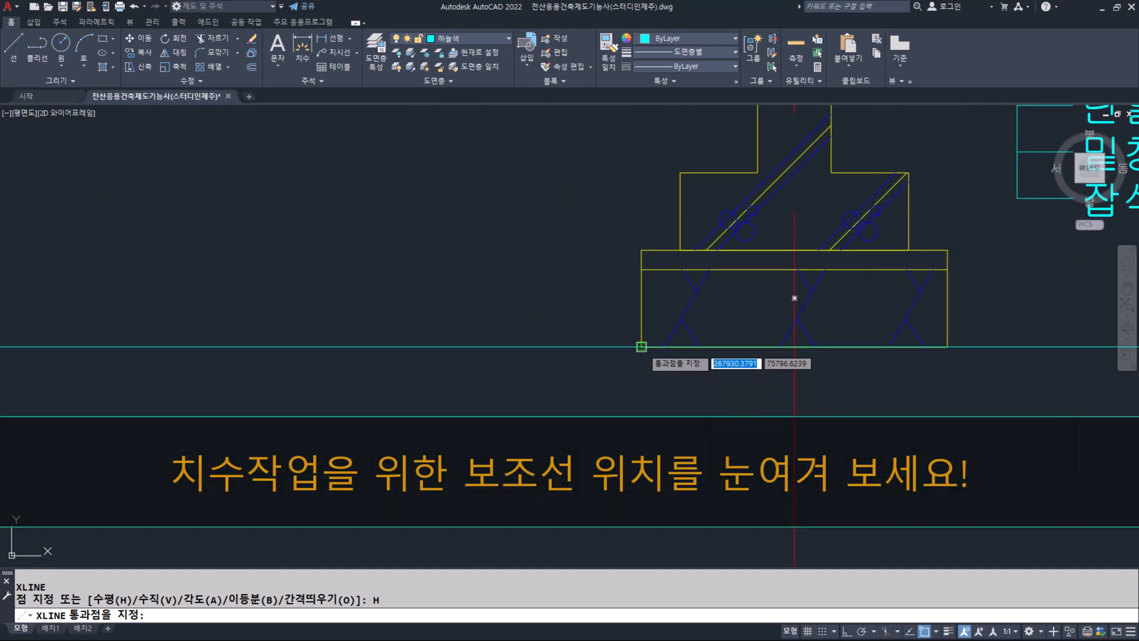
{"action": "left_click", "coordinate": [641, 347]}
{"action": "left_click", "coordinate": [642, 269]}
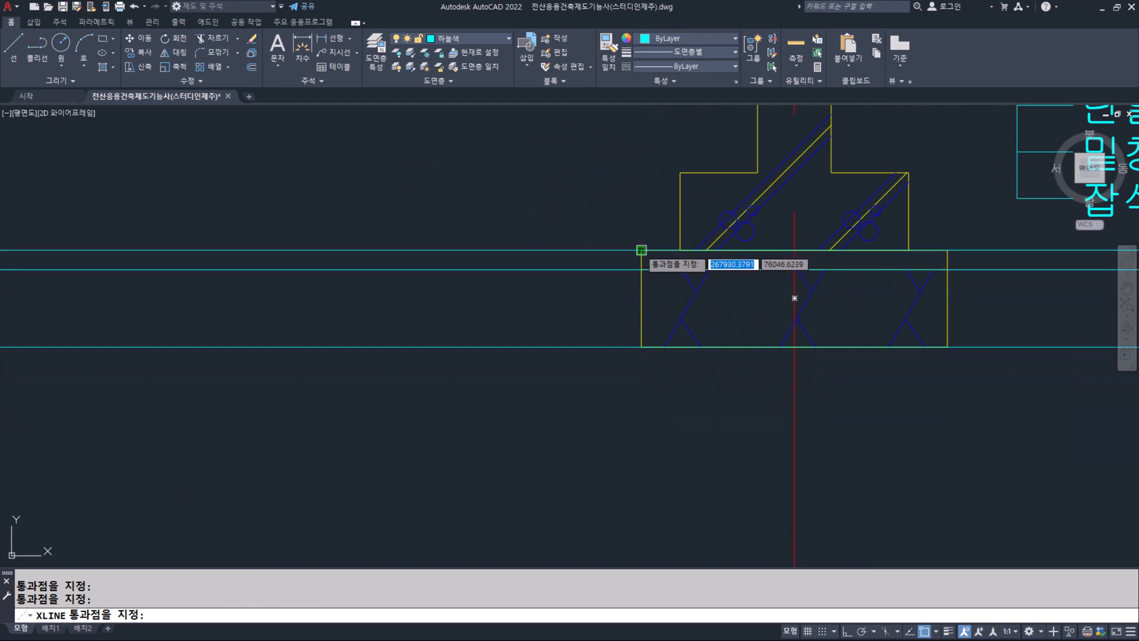
{"action": "left_click", "coordinate": [641, 249]}
{"action": "middle_click_drag", "start_coordinate": [644, 279], "coordinate": [644, 376]}
{"action": "left_click", "coordinate": [682, 270]}
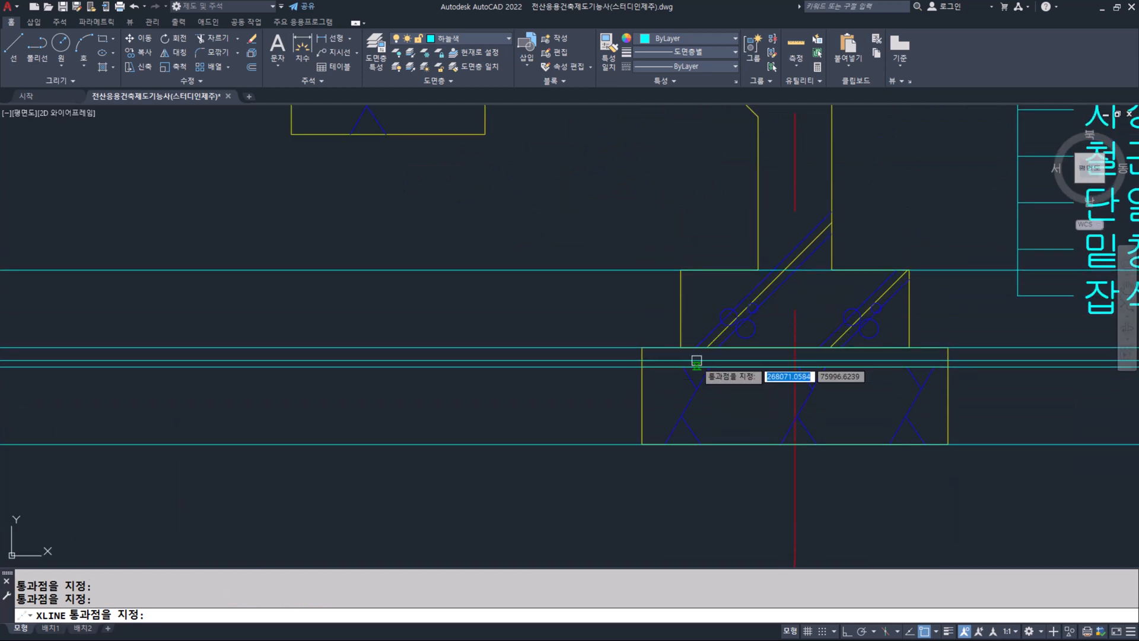
Add horizontal construction lines through the G.L. level and the finished floor level at the door sill.
{"action": "scroll", "coordinate": [696, 360], "scroll_direction": "down", "scroll_amount": 4}
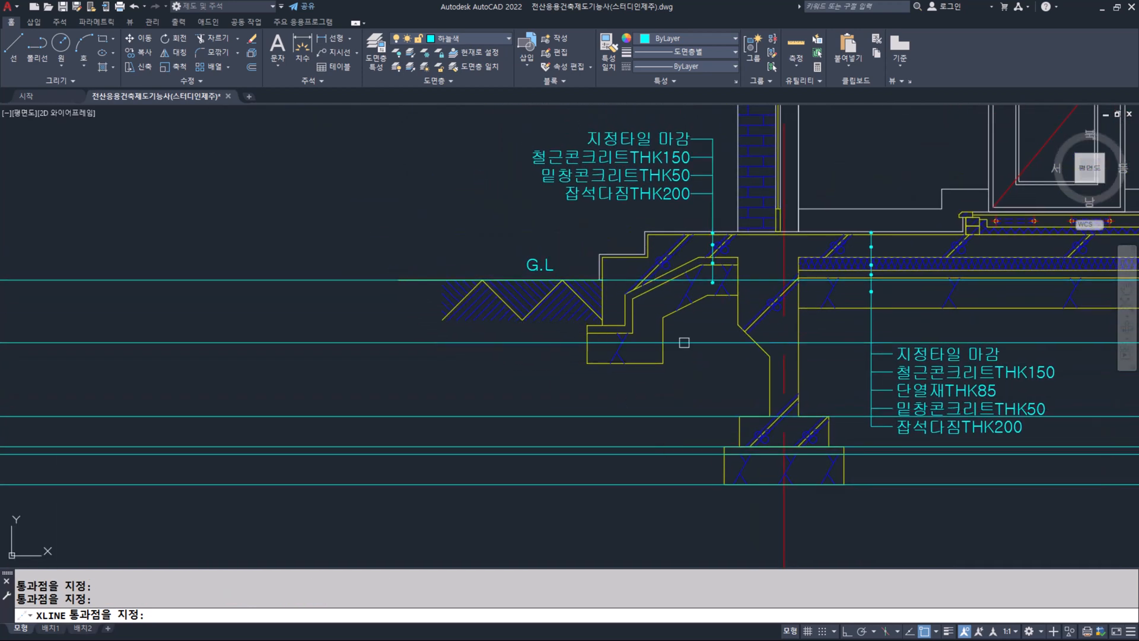
{"action": "middle_click_drag", "start_coordinate": [684, 343], "coordinate": [469, 439]}
{"action": "scroll", "coordinate": [699, 318], "scroll_direction": "up", "scroll_amount": 7}
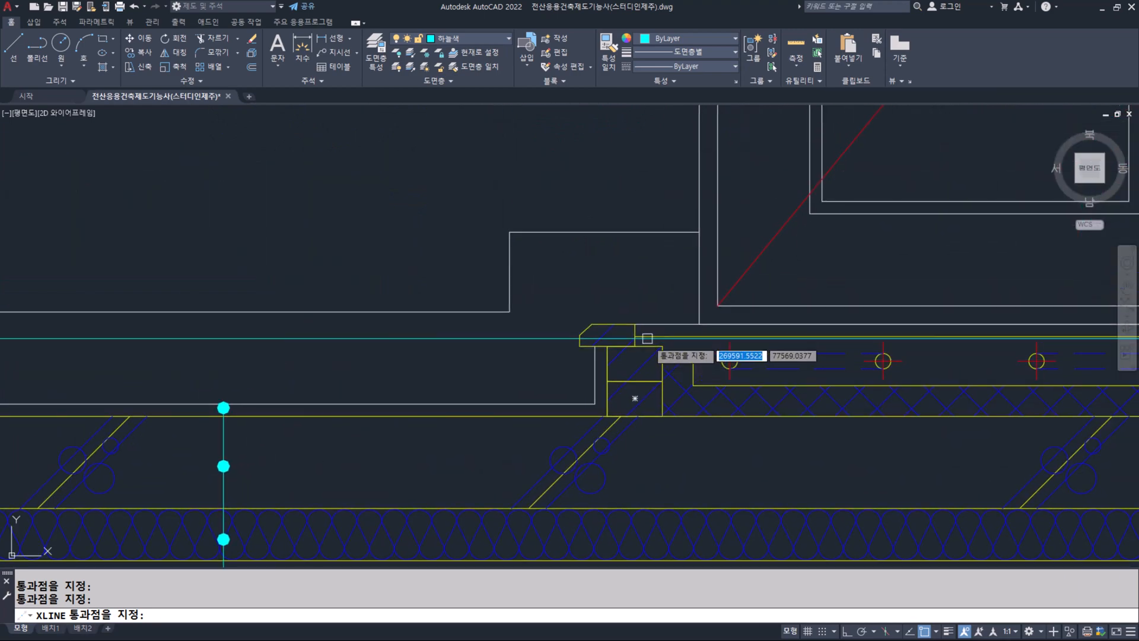
{"action": "left_click", "coordinate": [635, 323]}
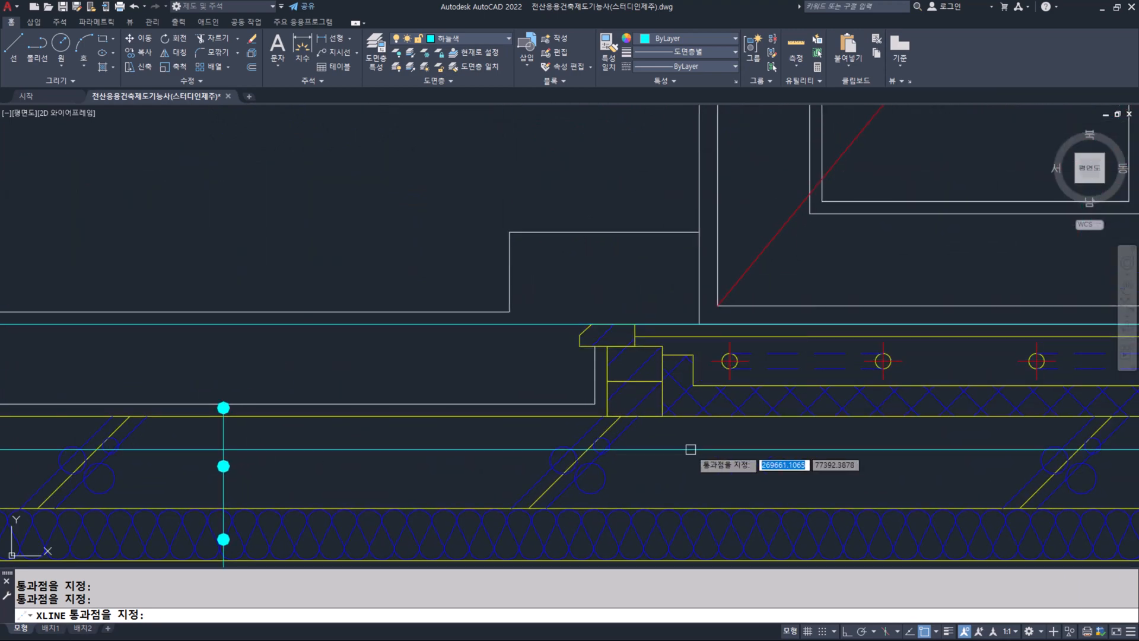
Add horizontal construction lines at the ceiling level and through the roof slab's peak on the ridge centreline.
{"action": "scroll", "coordinate": [689, 448], "scroll_direction": "down", "scroll_amount": 6}
{"action": "scroll", "coordinate": [538, 180], "scroll_direction": "up", "scroll_amount": 9}
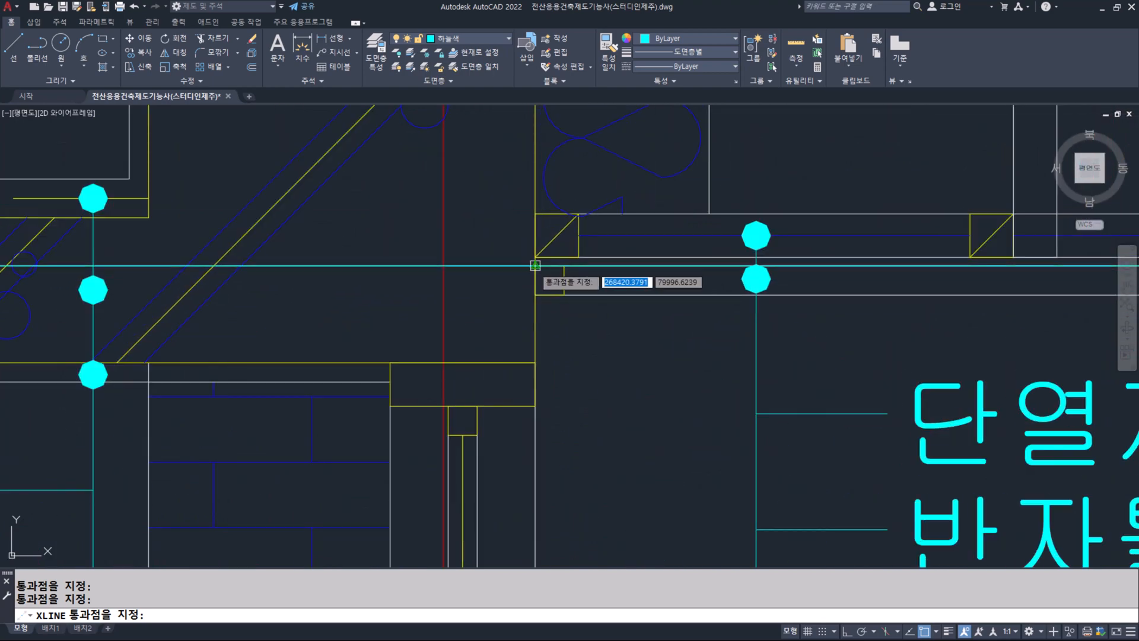
{"action": "scroll", "coordinate": [528, 309], "scroll_direction": "down", "scroll_amount": 8}
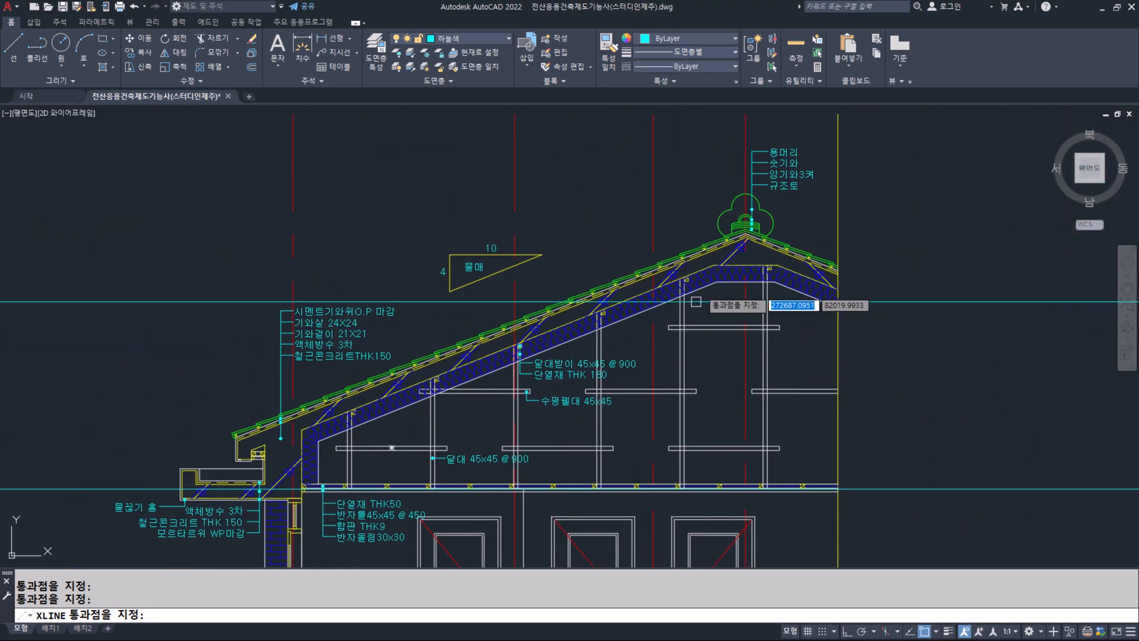
{"action": "scroll", "coordinate": [745, 240], "scroll_direction": "up", "scroll_amount": 10}
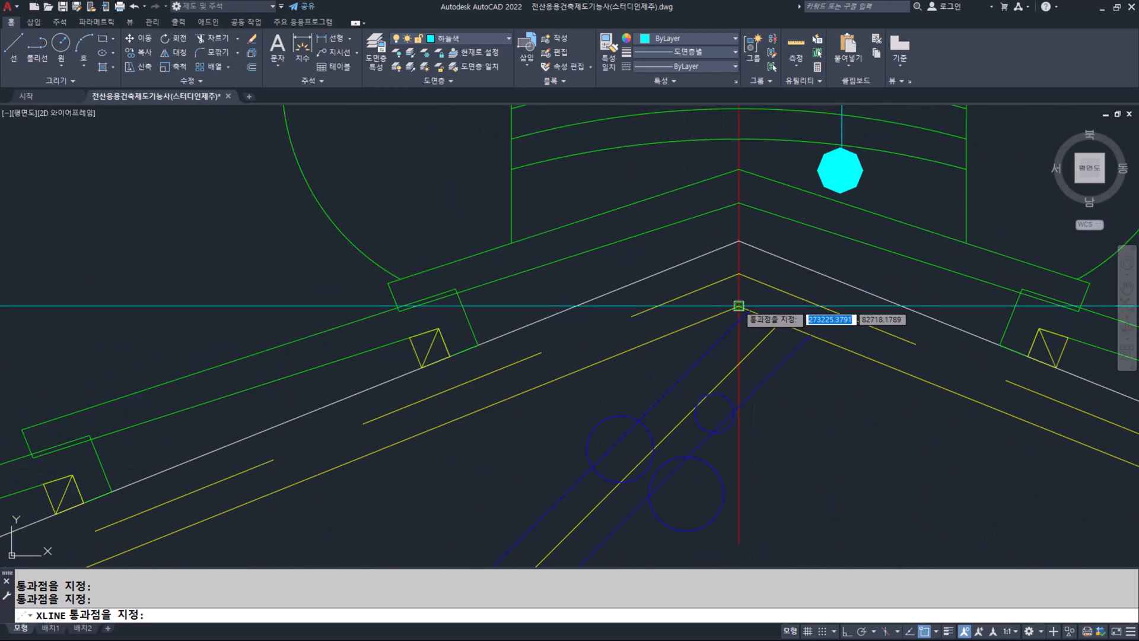
{"action": "left_click", "coordinate": [738, 305]}
{"action": "scroll", "coordinate": [722, 310], "scroll_direction": "down", "scroll_amount": 18}
{"action": "key", "text": "space"}
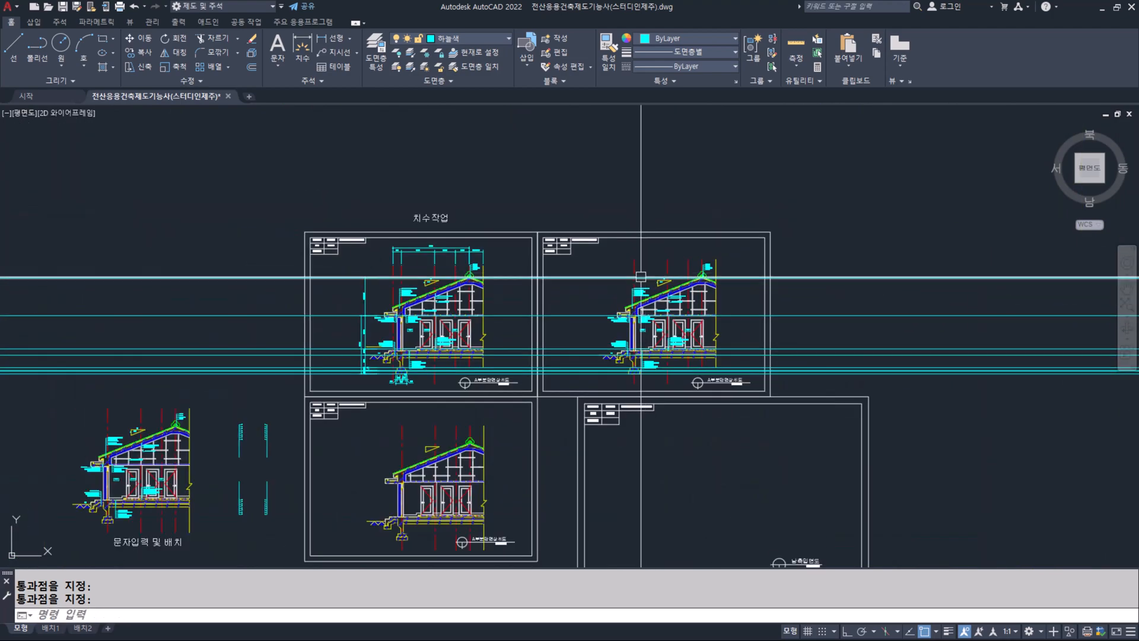
With ortho on, draw a vertical line beside the section's outer wall, crossing all the horizontal construction lines.
{"action": "type", "text": "l"}
{"action": "key", "text": "space"}
{"action": "scroll", "coordinate": [622, 338], "scroll_direction": "up", "scroll_amount": 2}
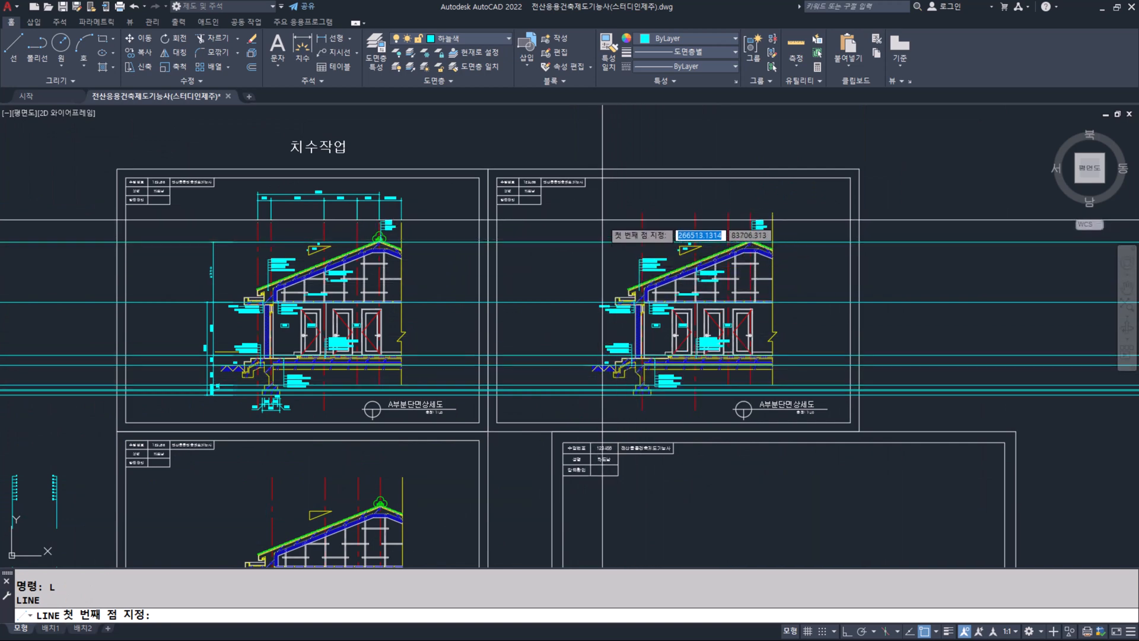
{"action": "left_click", "coordinate": [602, 220]}
{"action": "key", "text": "F8"}
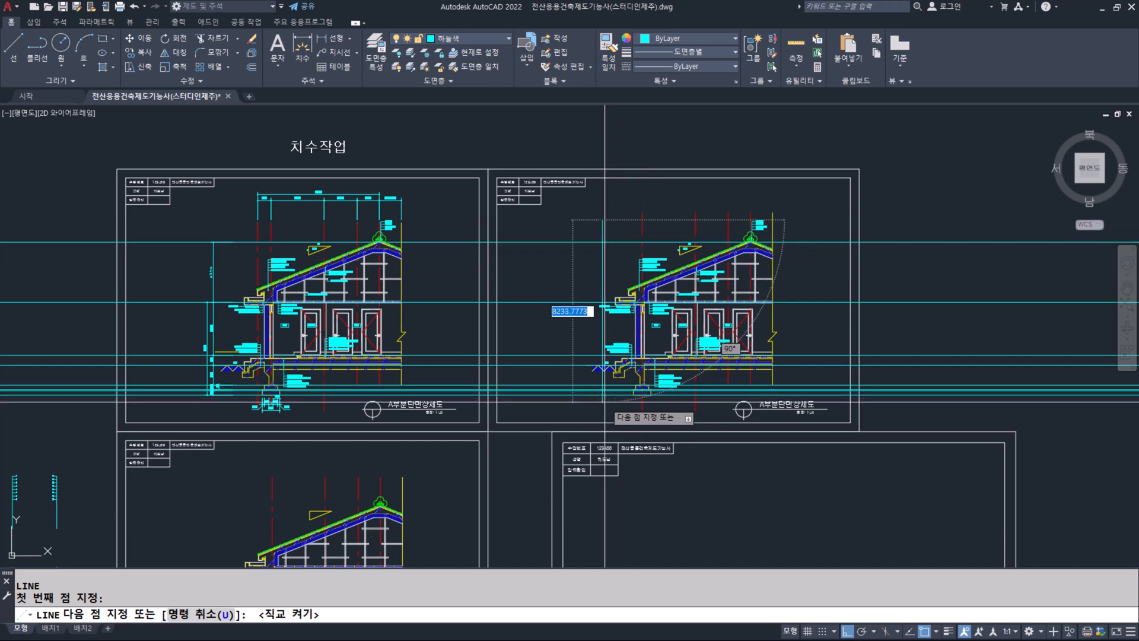
{"action": "left_click", "coordinate": [602, 410]}
{"action": "key", "text": "Return"}
Trim the horizontal construction lines on the outer side of the vertical line, away from the section.
{"action": "type", "text": "tr"}
{"action": "key", "text": "space"}
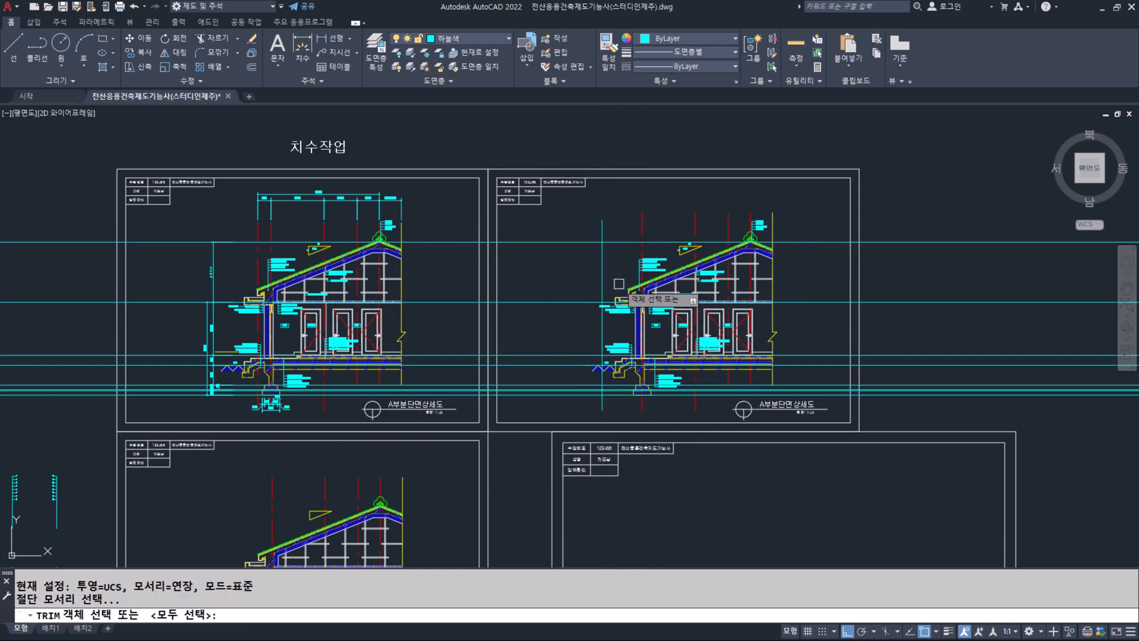
{"action": "key", "text": "space"}
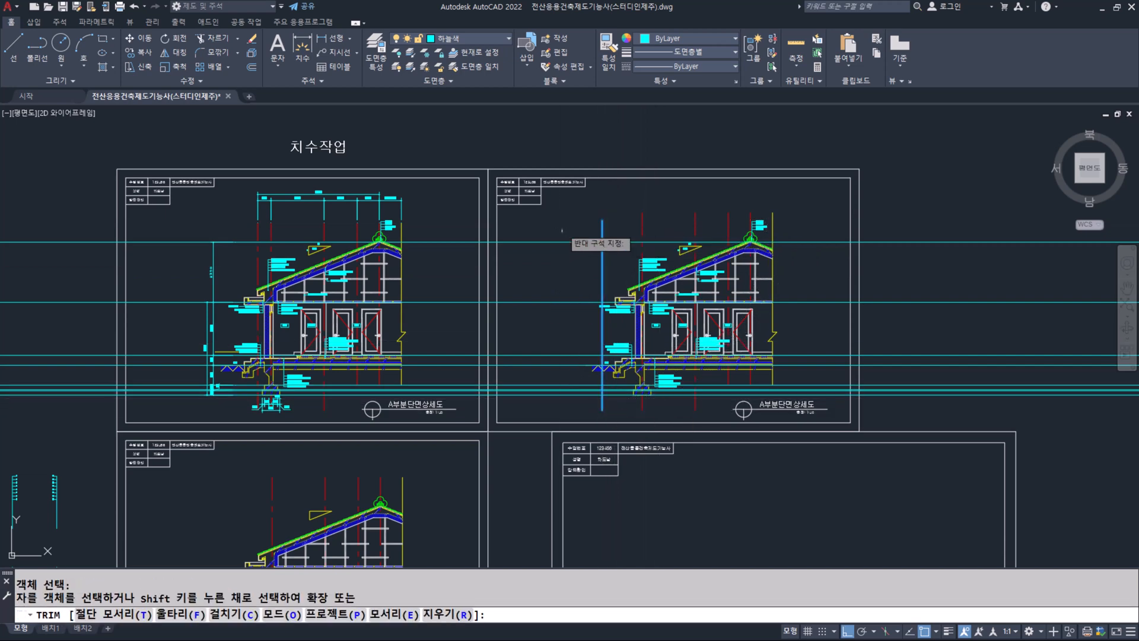
{"action": "left_click", "coordinate": [562, 228]}
{"action": "left_click", "coordinate": [537, 402]}
{"action": "key", "text": "space"}
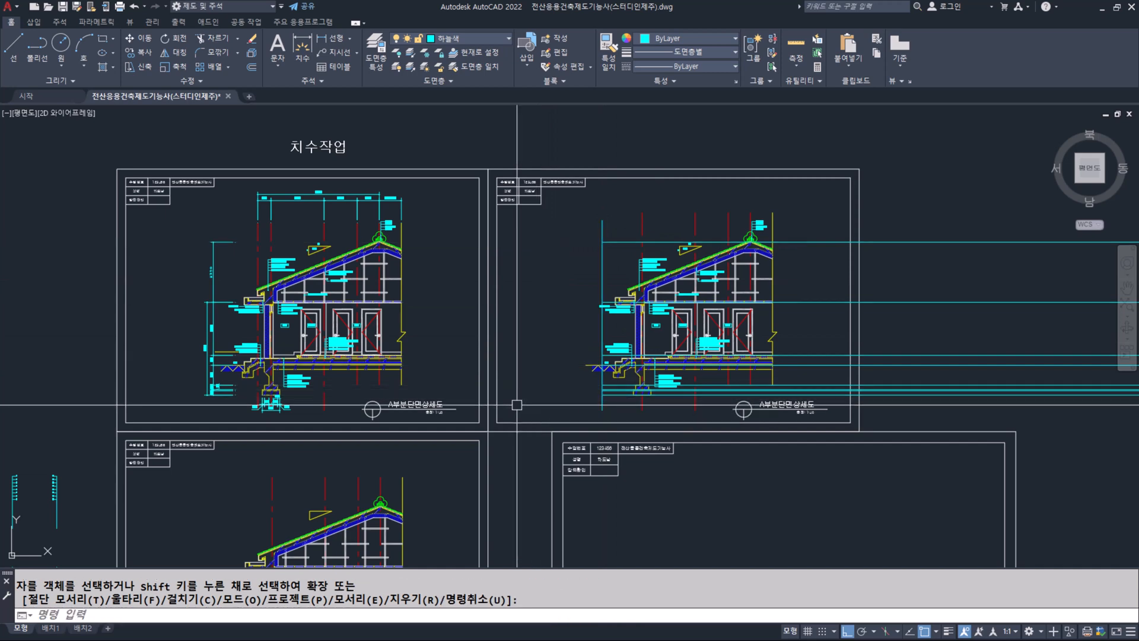
{"action": "key", "text": "F9"}
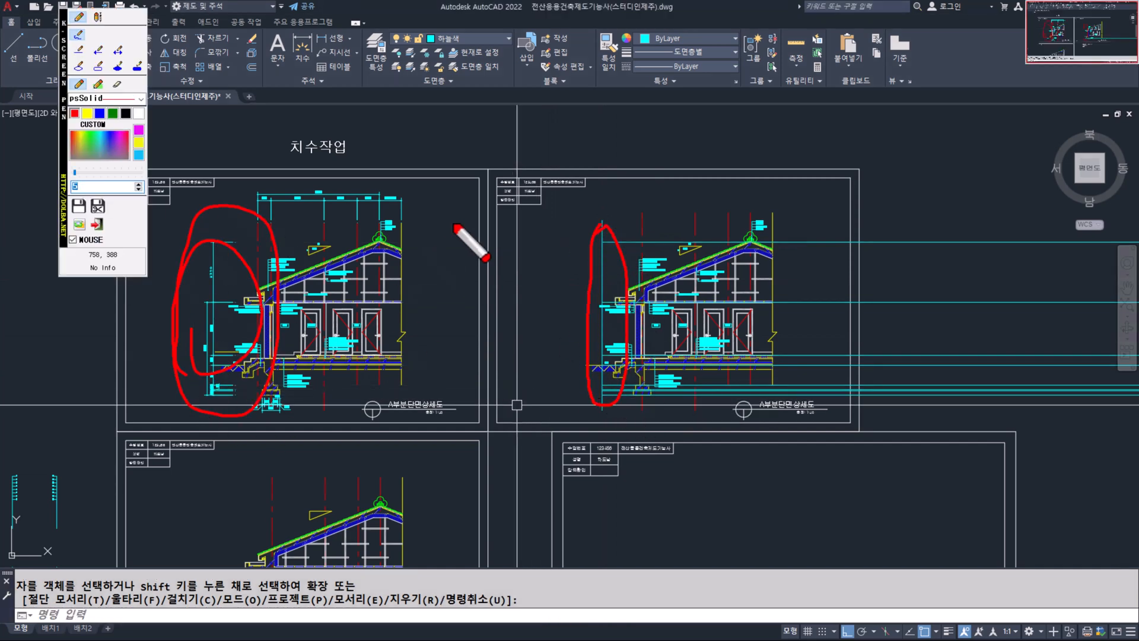
{"action": "key", "text": "F9"}
Dimension the height of the footing's lowest layer along the vertical guide line, placing the dimension line 1000 outward.
{"action": "left_click", "coordinate": [301, 41]}
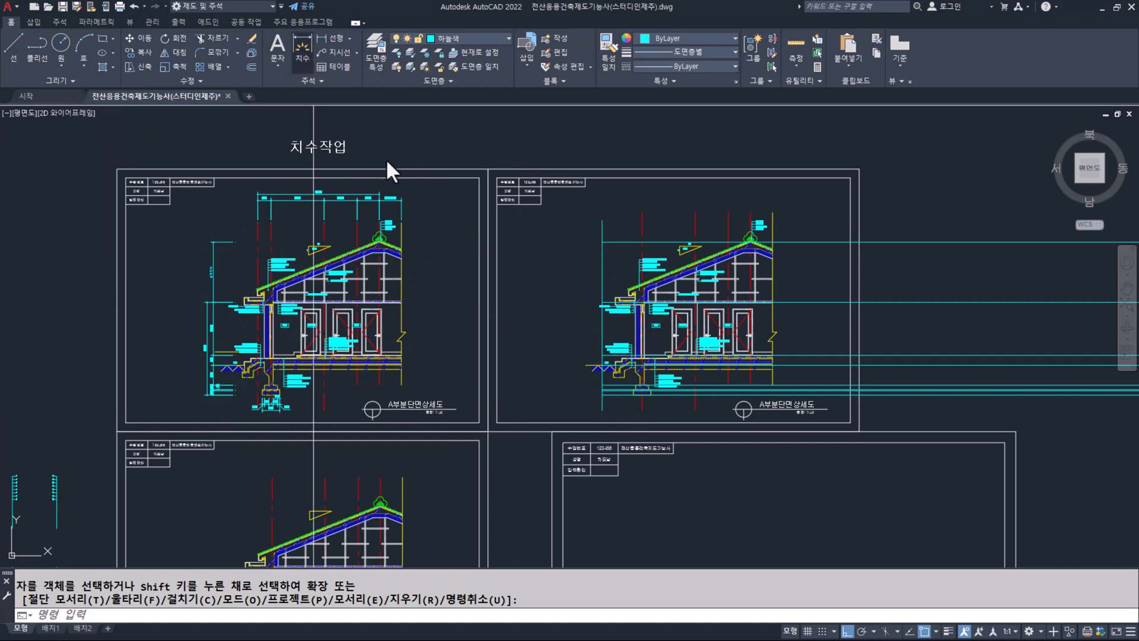
{"action": "scroll", "coordinate": [601, 393], "scroll_direction": "up", "scroll_amount": 2}
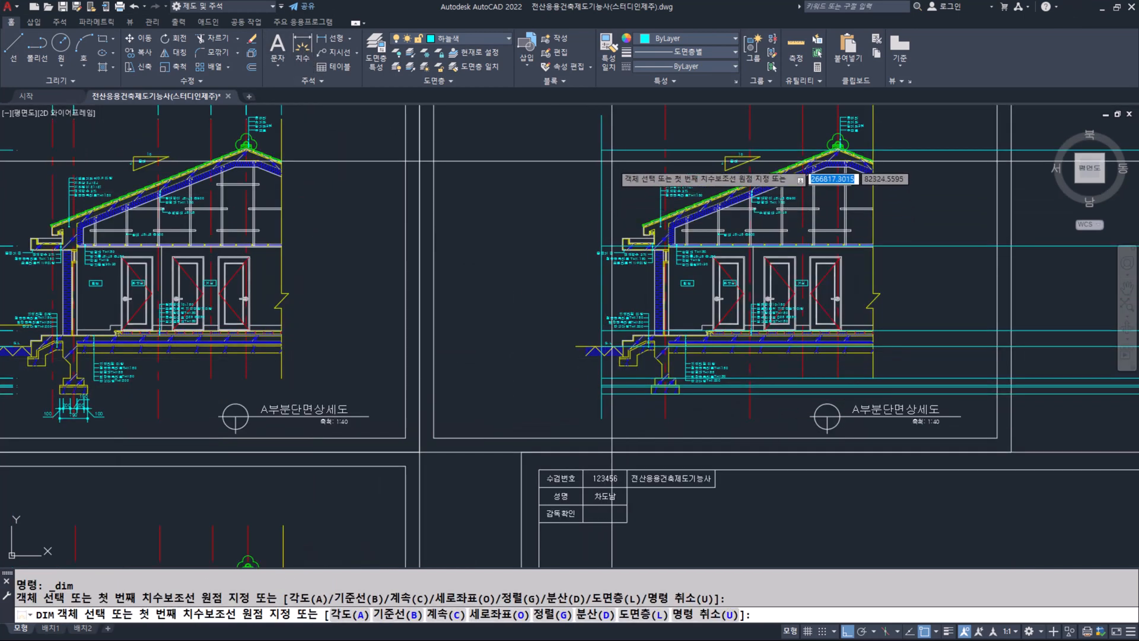
{"action": "scroll", "coordinate": [601, 393], "scroll_direction": "up", "scroll_amount": 6}
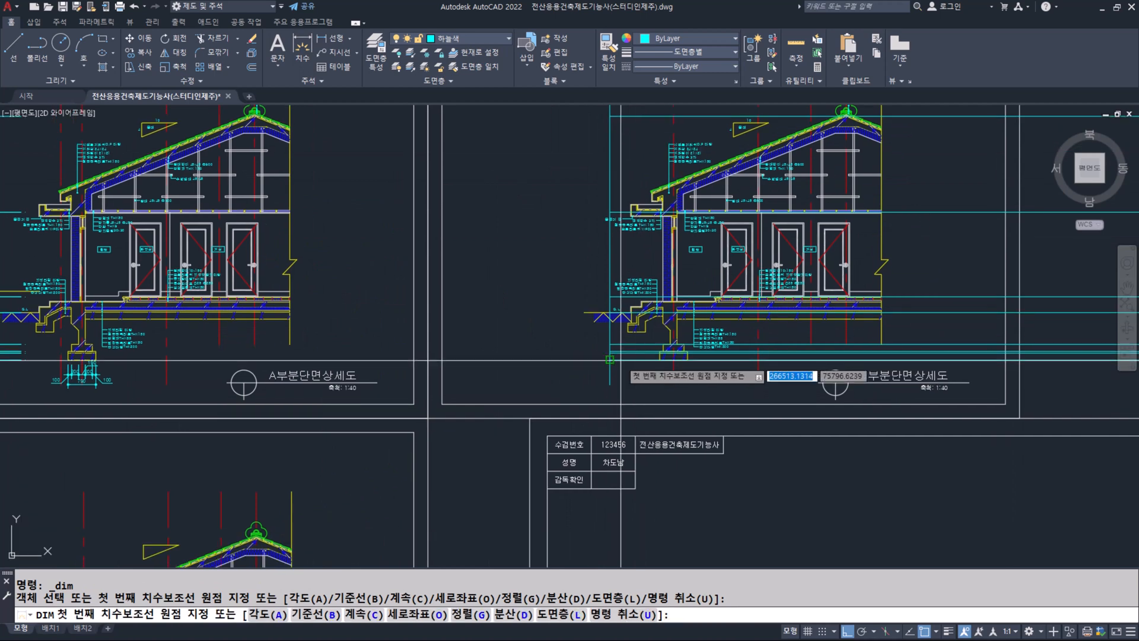
{"action": "scroll", "coordinate": [584, 362], "scroll_direction": "up", "scroll_amount": 3}
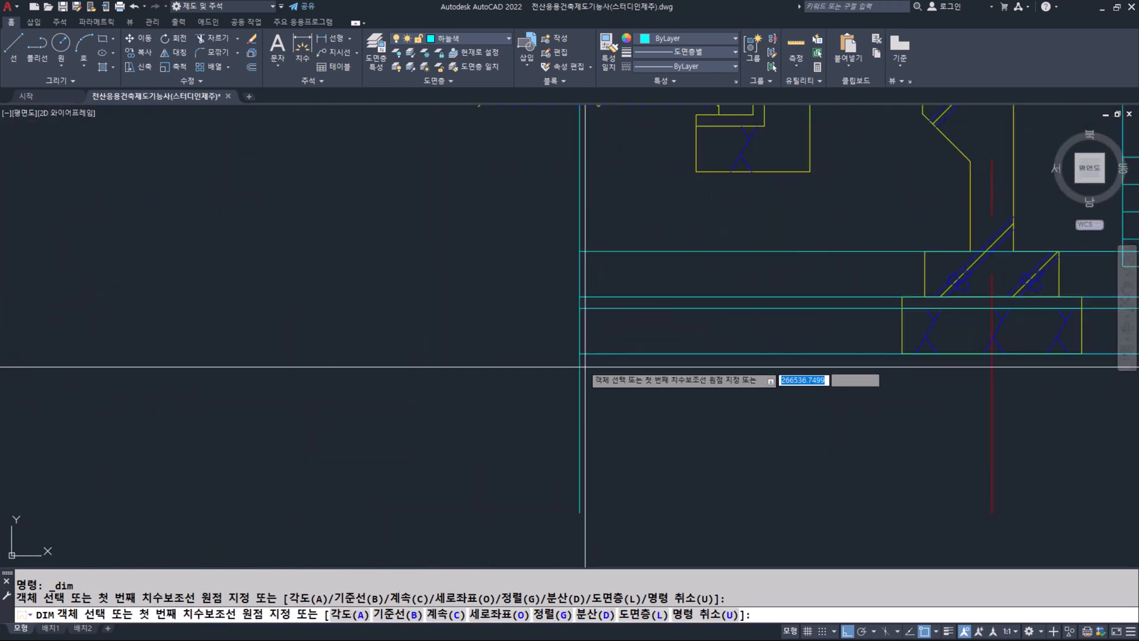
{"action": "left_click", "coordinate": [579, 354]}
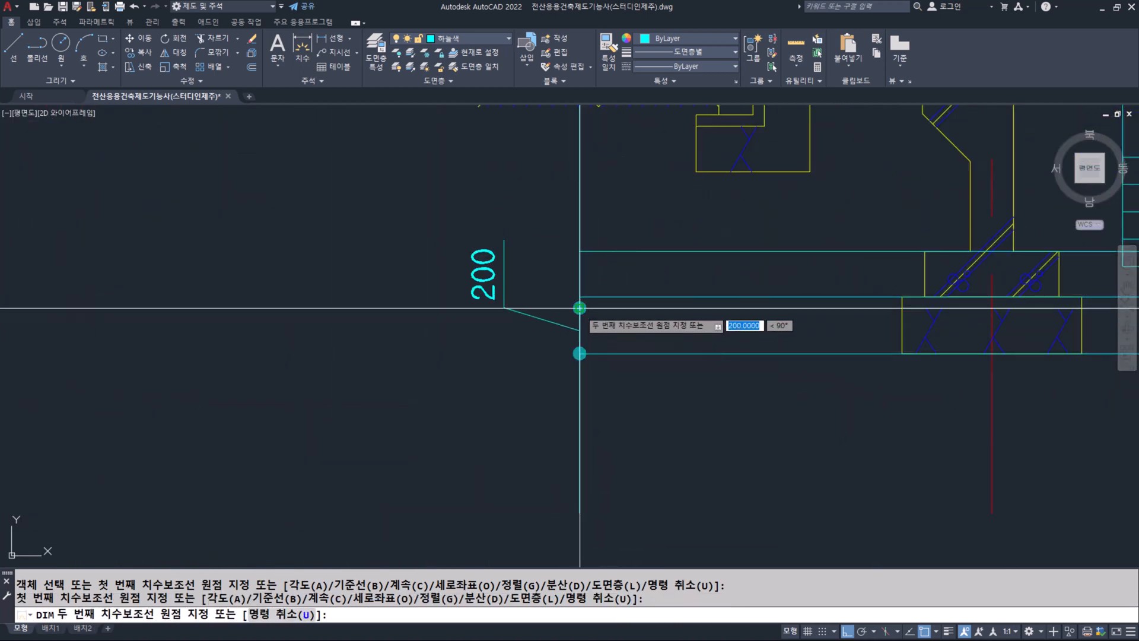
{"action": "left_click", "coordinate": [579, 308]}
{"action": "scroll", "coordinate": [404, 318], "scroll_direction": "down", "scroll_amount": 2}
{"action": "middle_click_drag", "start_coordinate": [418, 320], "coordinate": [612, 342]}
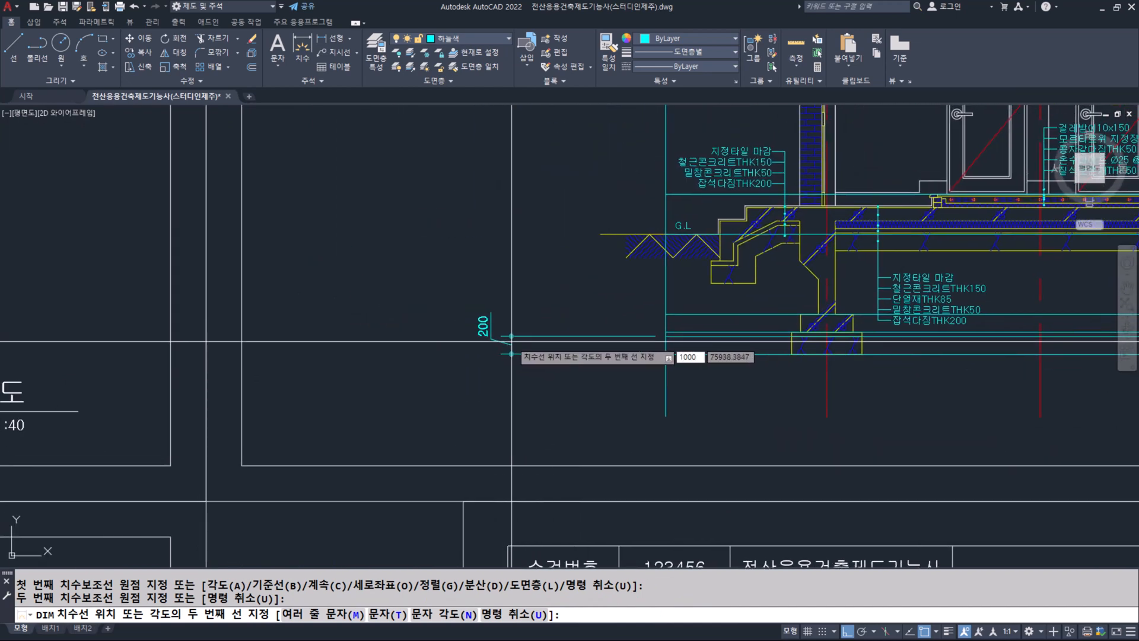
{"action": "type", "text": "1000"}
{"action": "key", "text": "Return"}
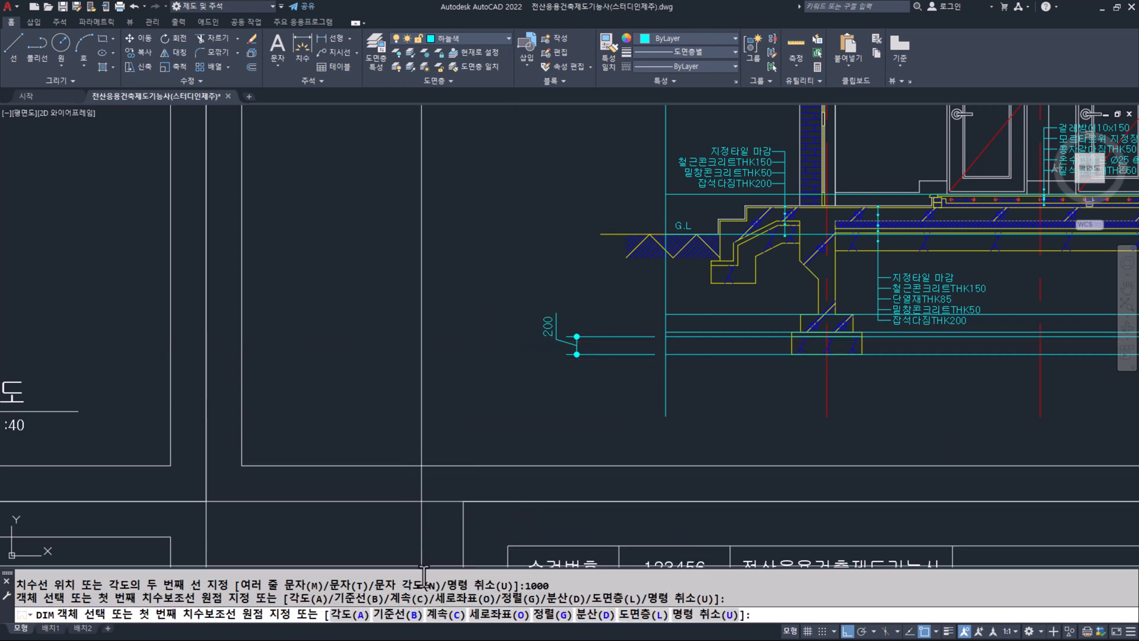
Continue the dimension chain up from the footing's lowest layer through the next two footing levels to the ground line.
{"action": "left_click", "coordinate": [439, 611]}
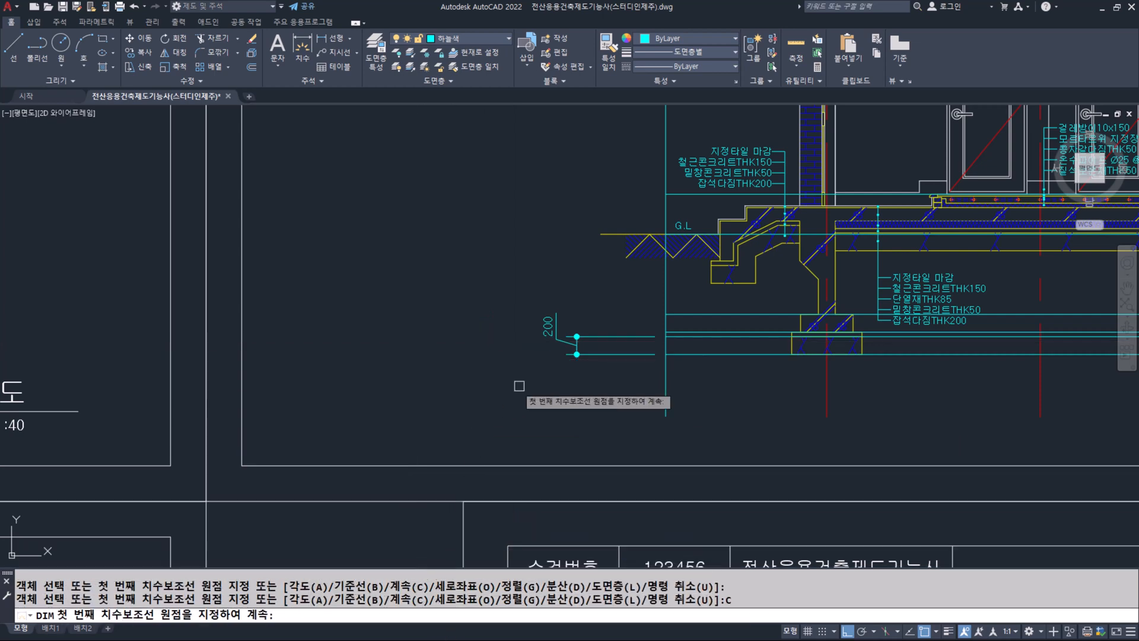
{"action": "left_click", "coordinate": [631, 336]}
{"action": "scroll", "coordinate": [656, 333], "scroll_direction": "up", "scroll_amount": 4}
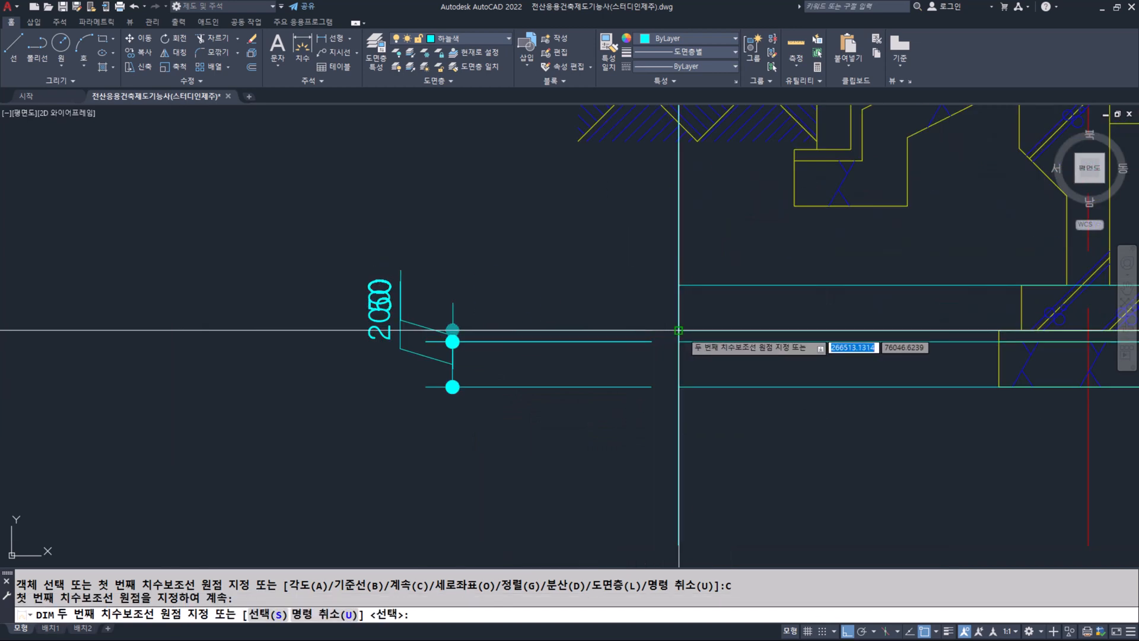
{"action": "left_click", "coordinate": [677, 329]}
{"action": "left_click", "coordinate": [677, 285]}
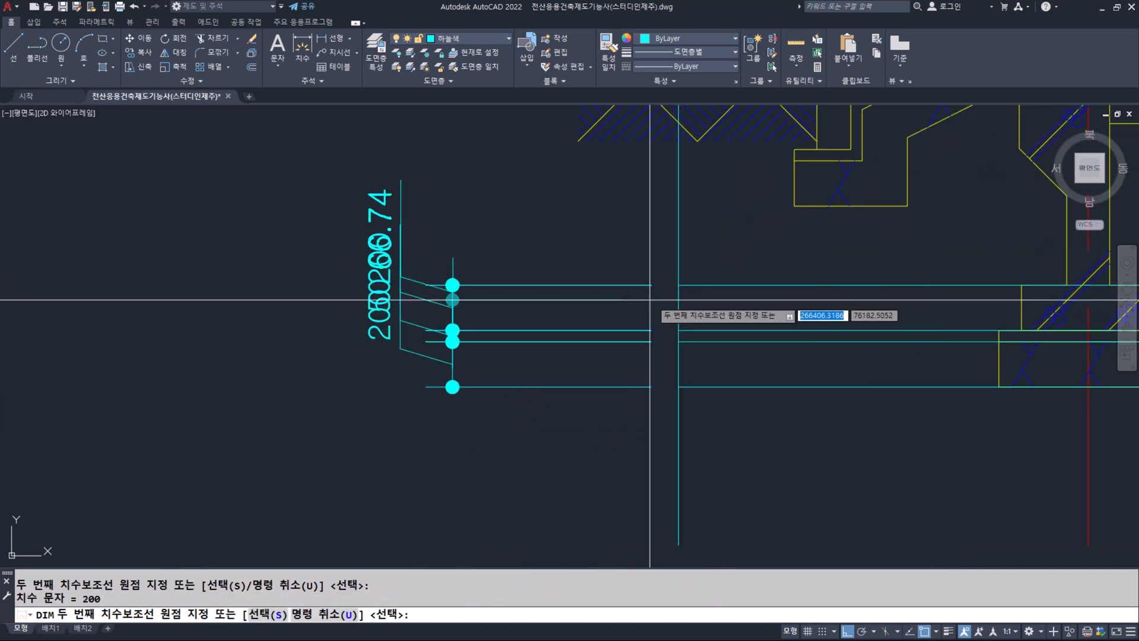
{"action": "middle_click_drag", "start_coordinate": [596, 255], "coordinate": [584, 389]}
{"action": "left_click", "coordinate": [659, 216]}
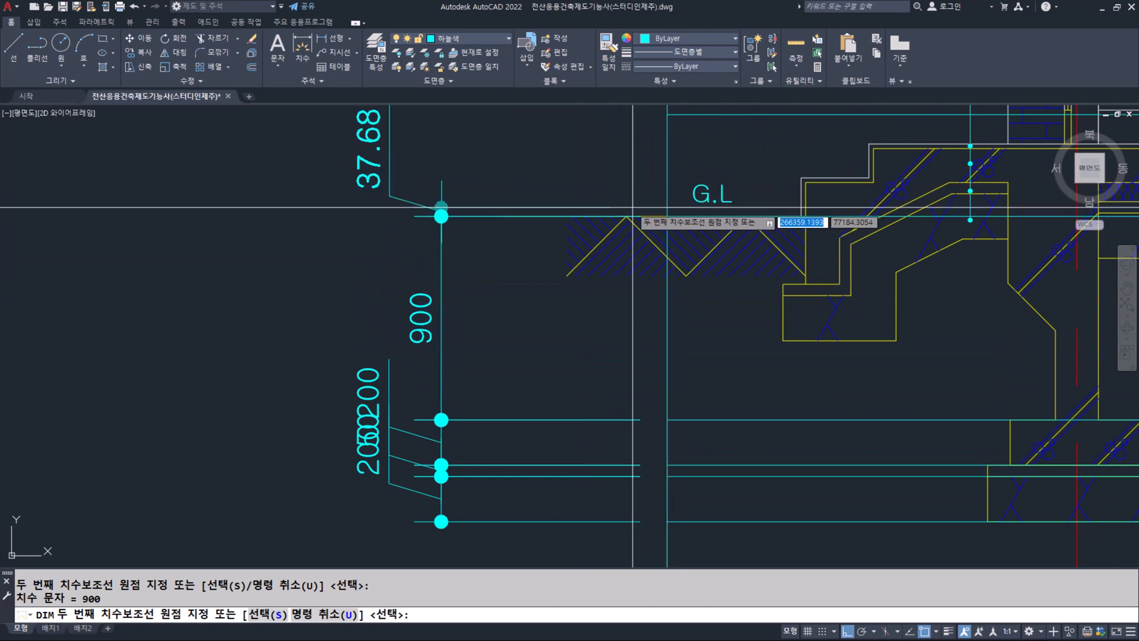
Extend the dimension chain from the ground line to the floor level, ceiling level and roof peak guide line.
{"action": "scroll", "coordinate": [638, 226], "scroll_direction": "down", "scroll_amount": 4}
{"action": "left_click", "coordinate": [632, 251]}
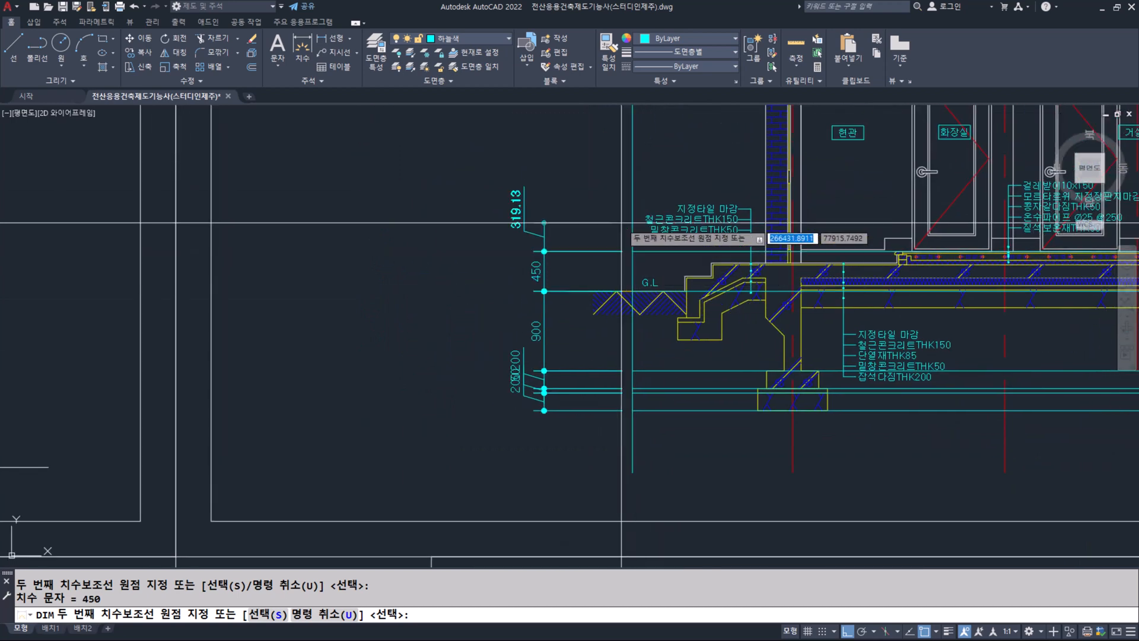
{"action": "middle_click_drag", "start_coordinate": [635, 243], "coordinate": [635, 383]}
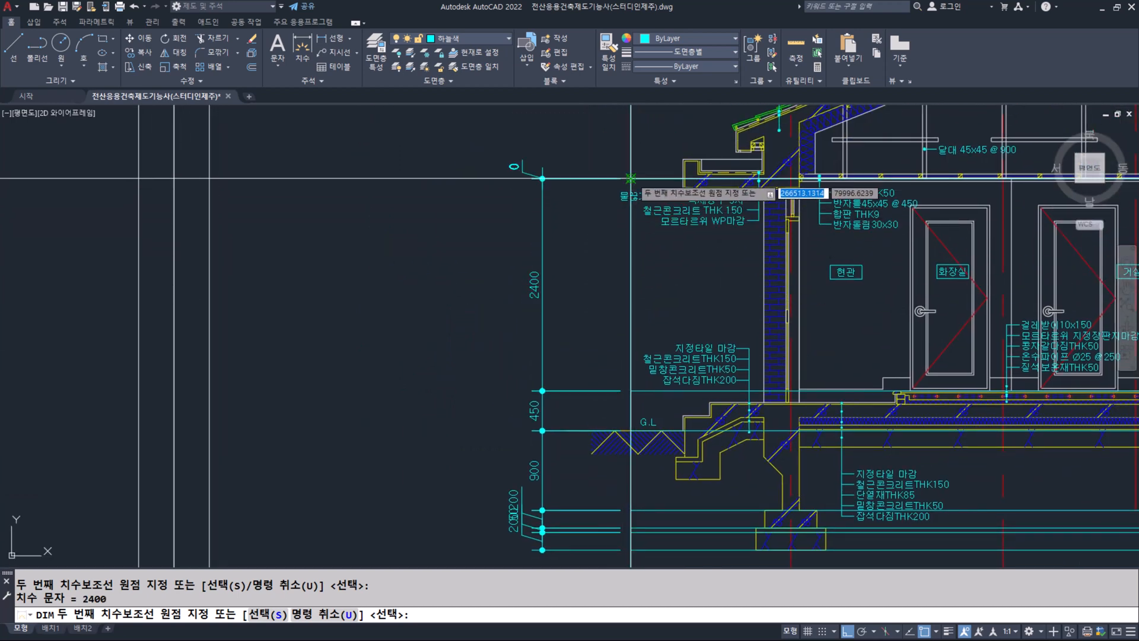
{"action": "middle_click_drag", "start_coordinate": [652, 192], "coordinate": [598, 388]}
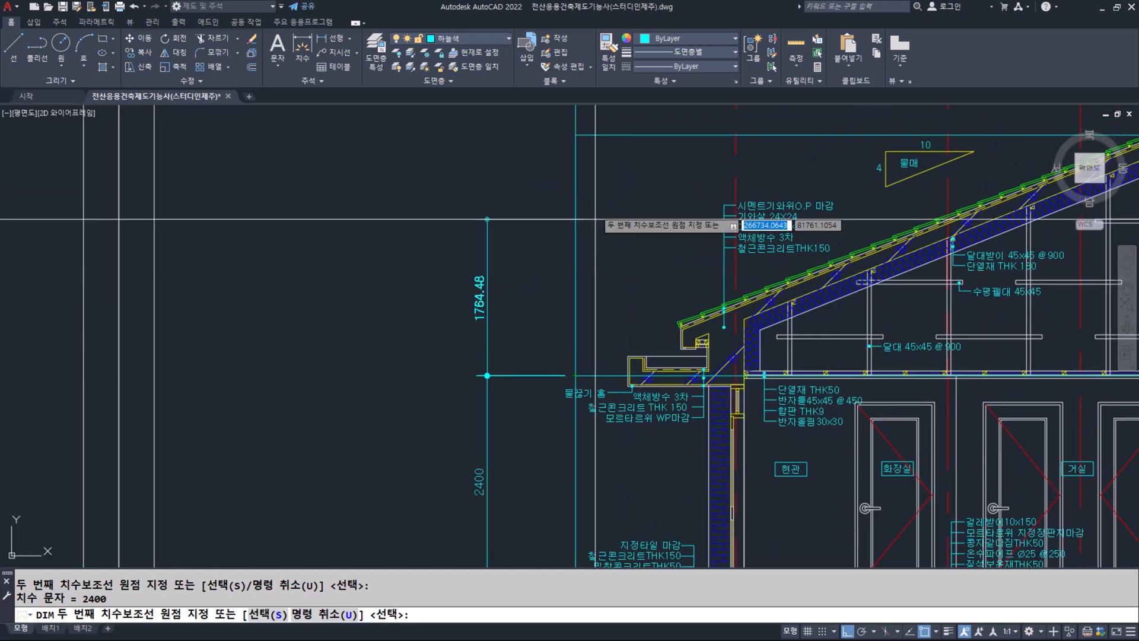
{"action": "left_click", "coordinate": [575, 135]}
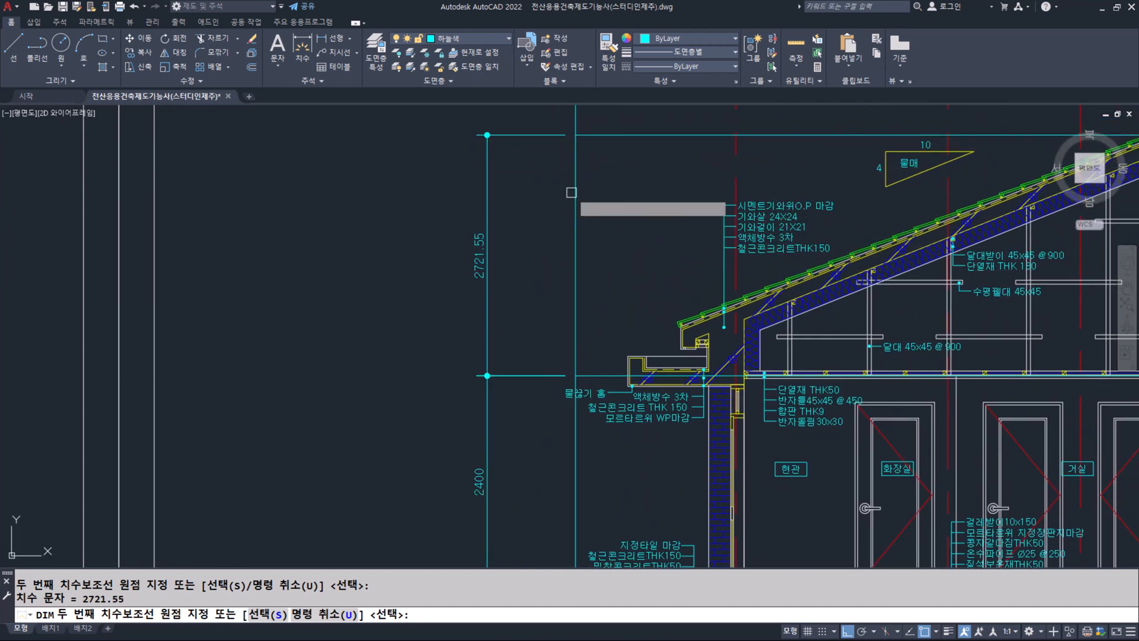
{"action": "key", "text": "Escape"}
{"action": "key", "text": "Escape"}
Delete the vertical guide line and all the horizontal construction lines used for the height dimensions.
{"action": "scroll", "coordinate": [560, 220], "scroll_direction": "down", "scroll_amount": 4}
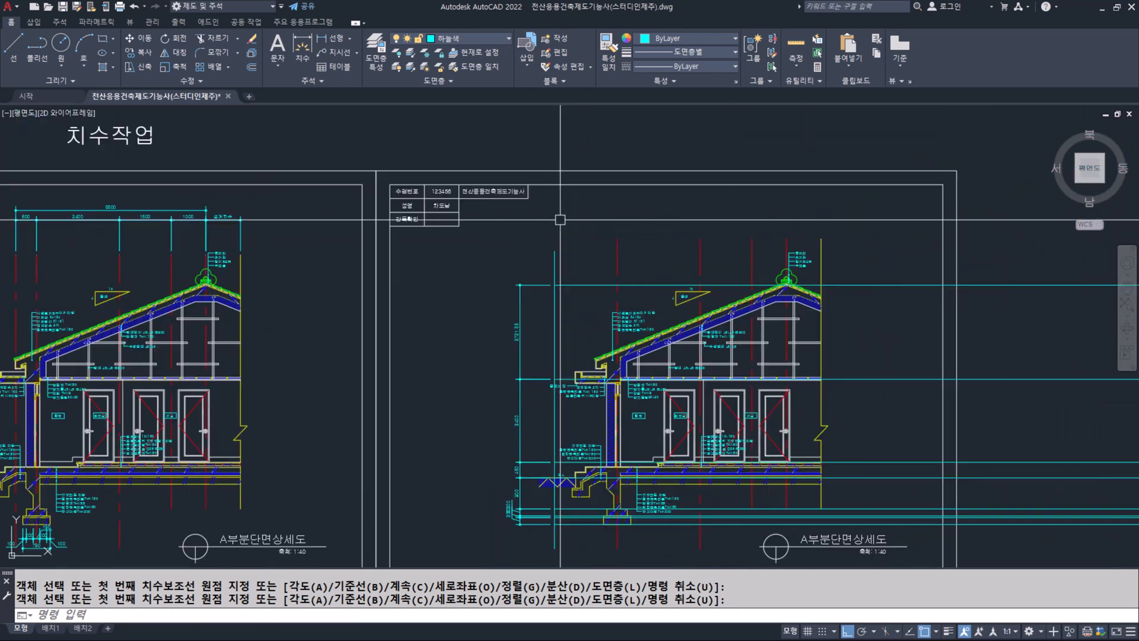
{"action": "scroll", "coordinate": [560, 220], "scroll_direction": "down", "scroll_amount": 5}
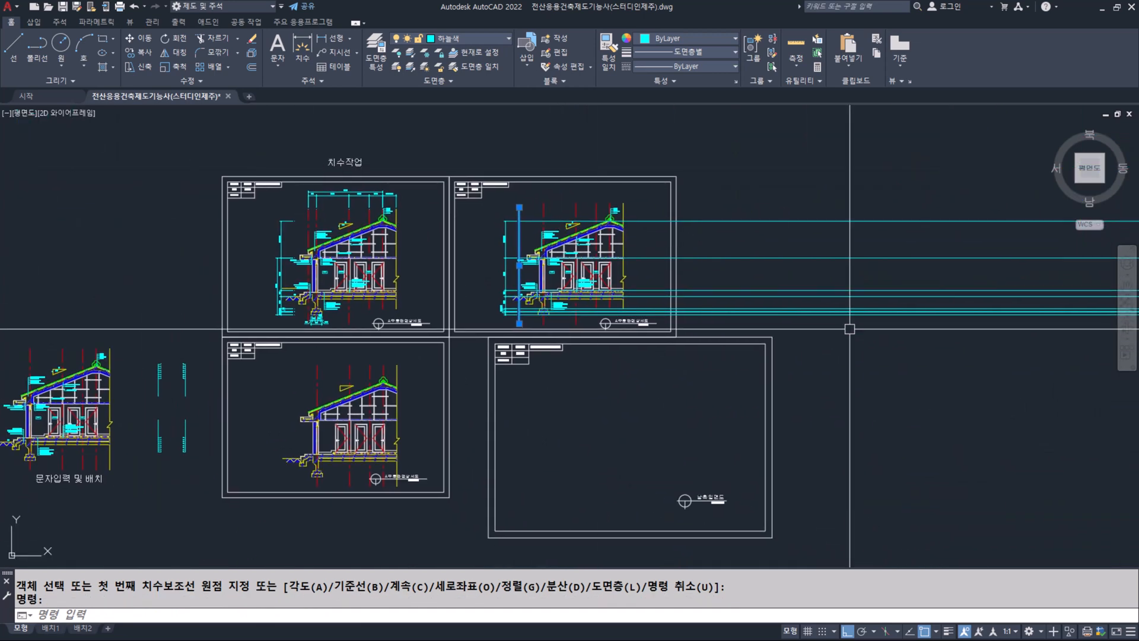
{"action": "left_click", "coordinate": [895, 349]}
{"action": "left_click", "coordinate": [809, 210]}
{"action": "key", "text": "Delete"}
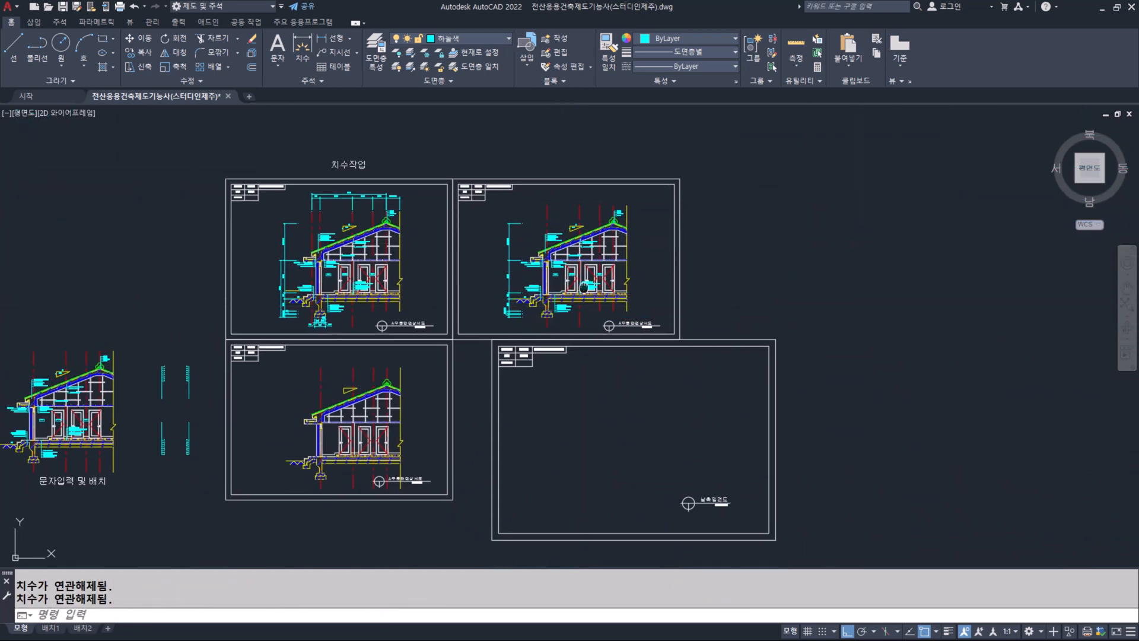
Move the lowest footing dimension's text back beside its dimension line, centred on its own span.
{"action": "scroll", "coordinate": [583, 287], "scroll_direction": "up", "scroll_amount": 8}
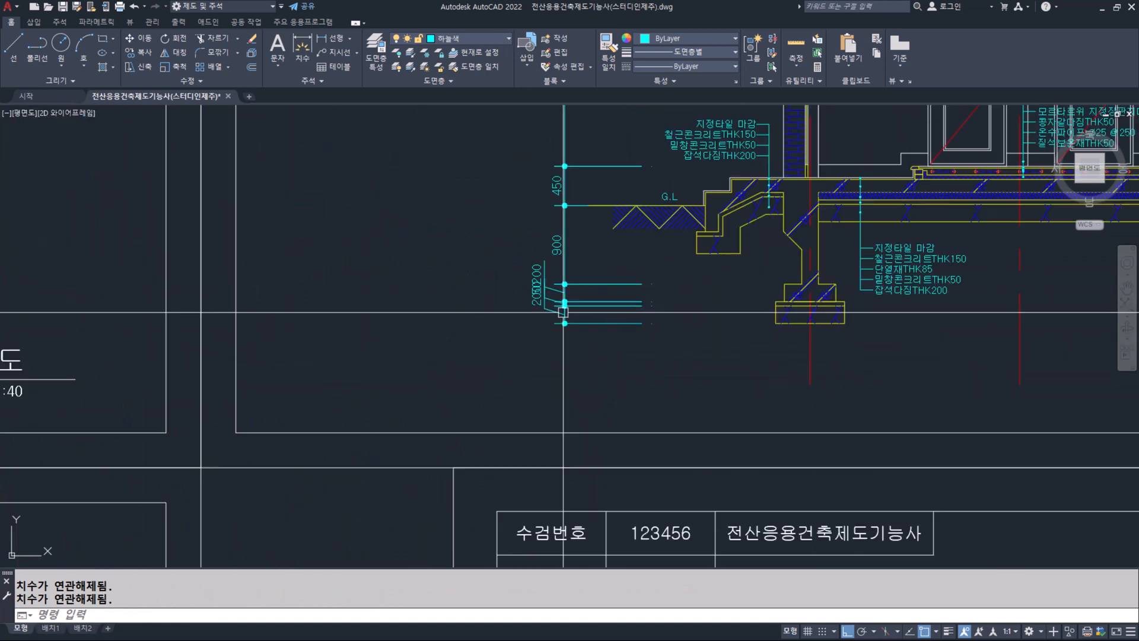
{"action": "scroll", "coordinate": [563, 312], "scroll_direction": "up", "scroll_amount": 3}
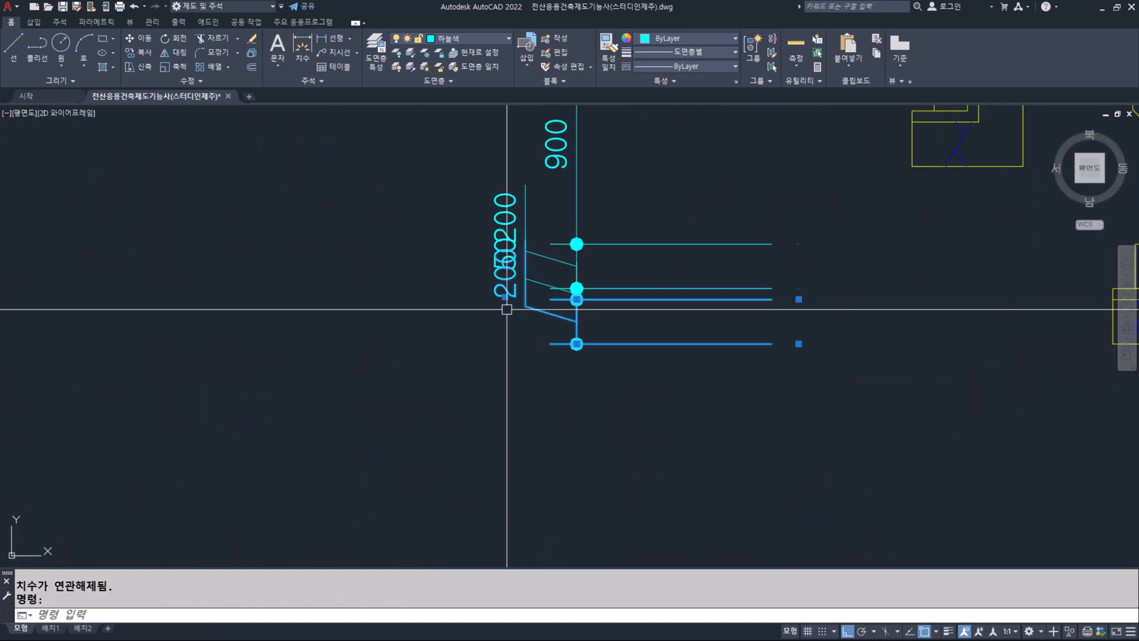
{"action": "scroll", "coordinate": [503, 295], "scroll_direction": "up", "scroll_amount": 2}
{"action": "left_click", "coordinate": [502, 290]}
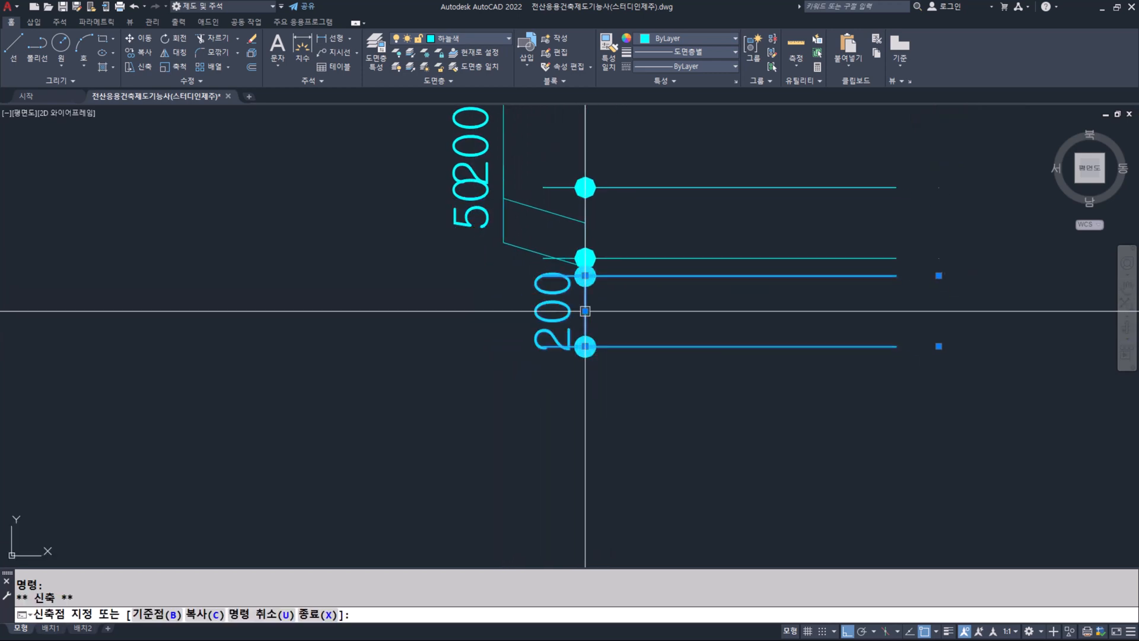
{"action": "key", "text": "Escape"}
{"action": "key", "text": "Escape"}
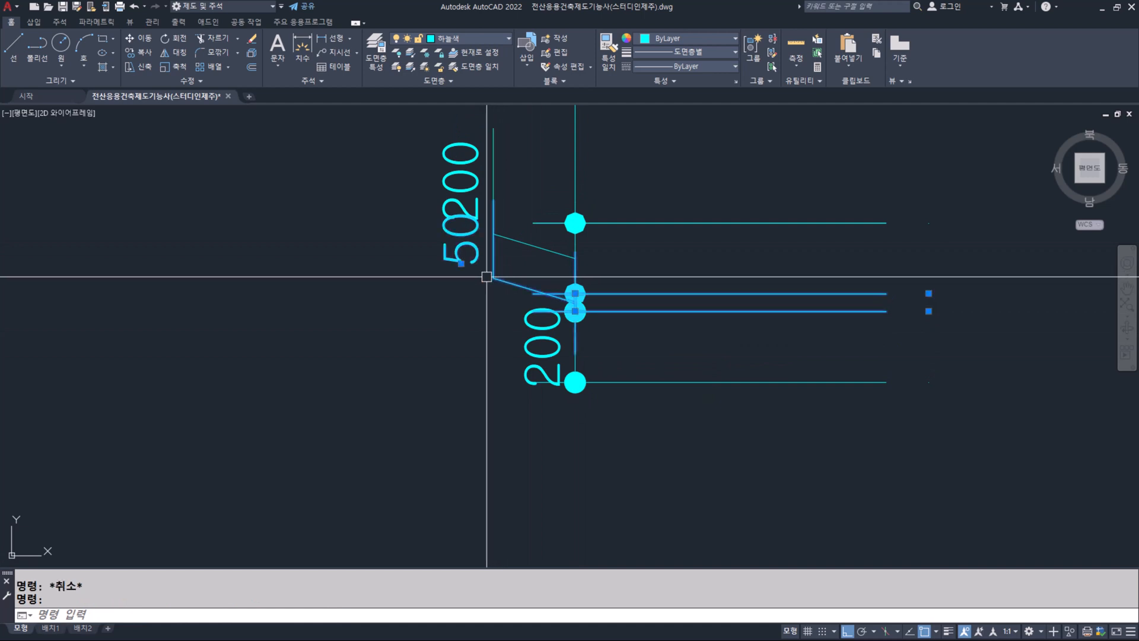
Move the 50 dimension's text to the section side of the dimension line, turning ortho off to place it freely with its leader.
{"action": "left_click", "coordinate": [460, 263]}
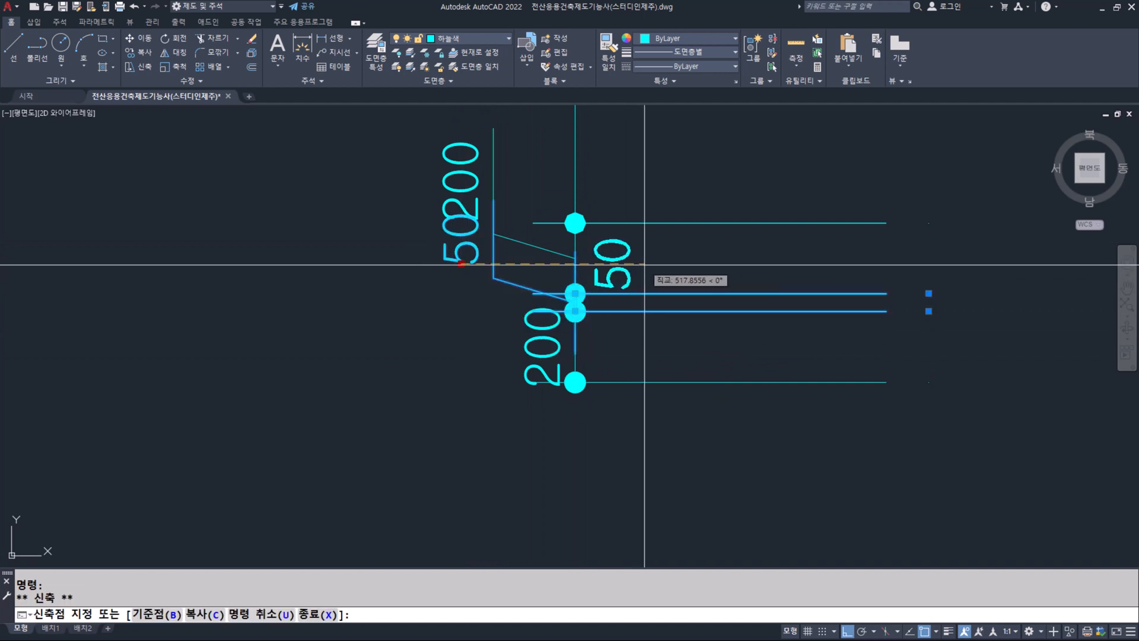
{"action": "left_click", "coordinate": [647, 263]}
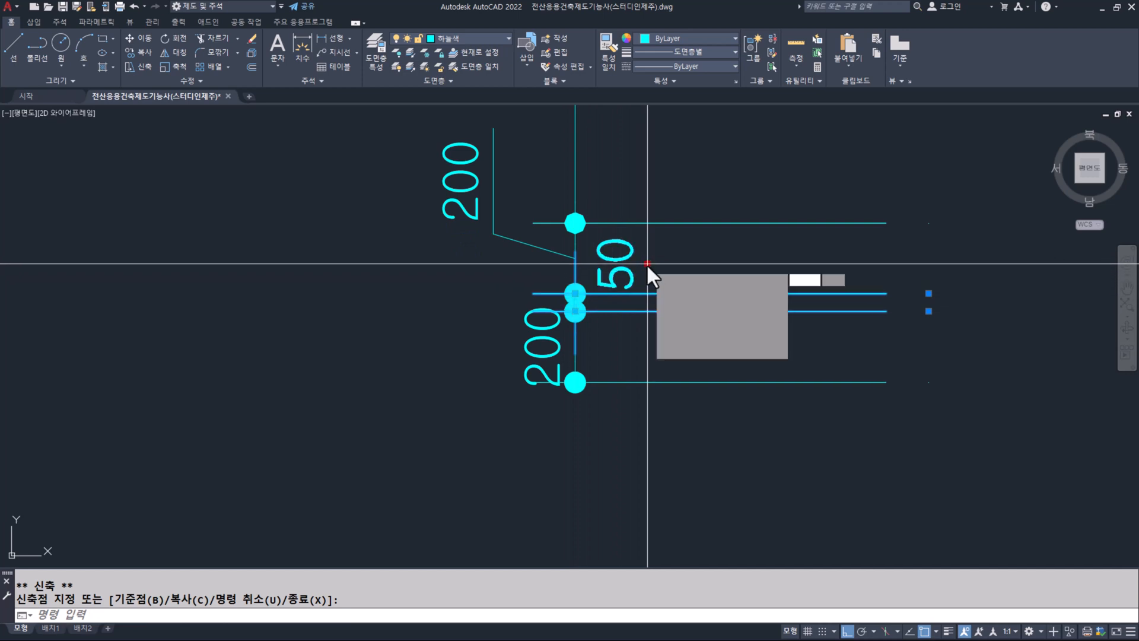
{"action": "key", "text": "ctrl+F1"}
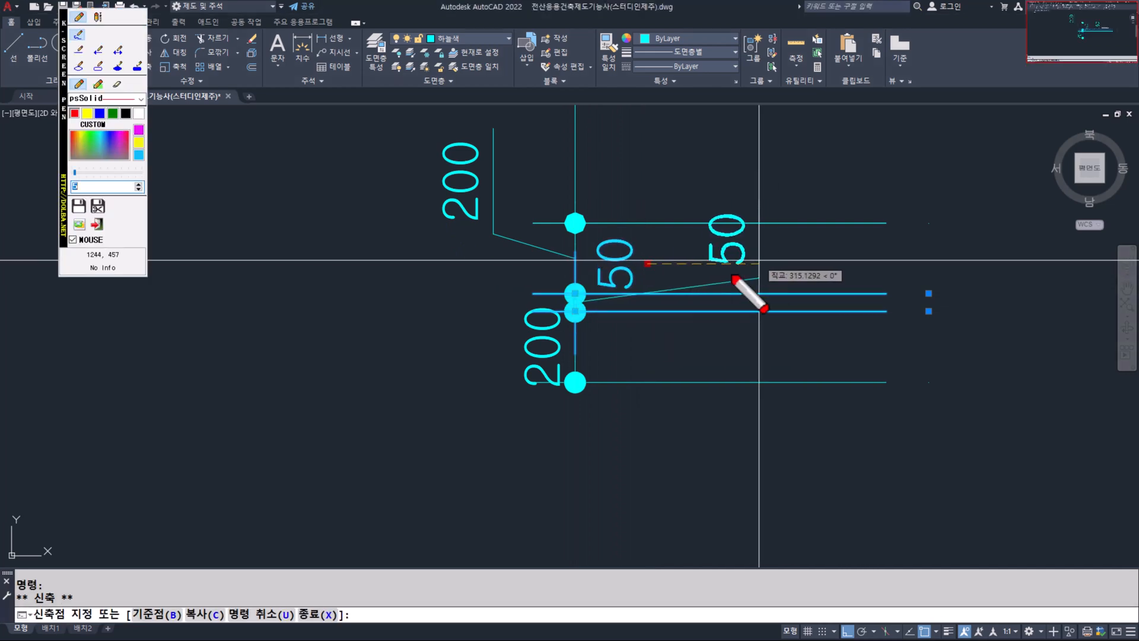
{"action": "key", "text": "Escape"}
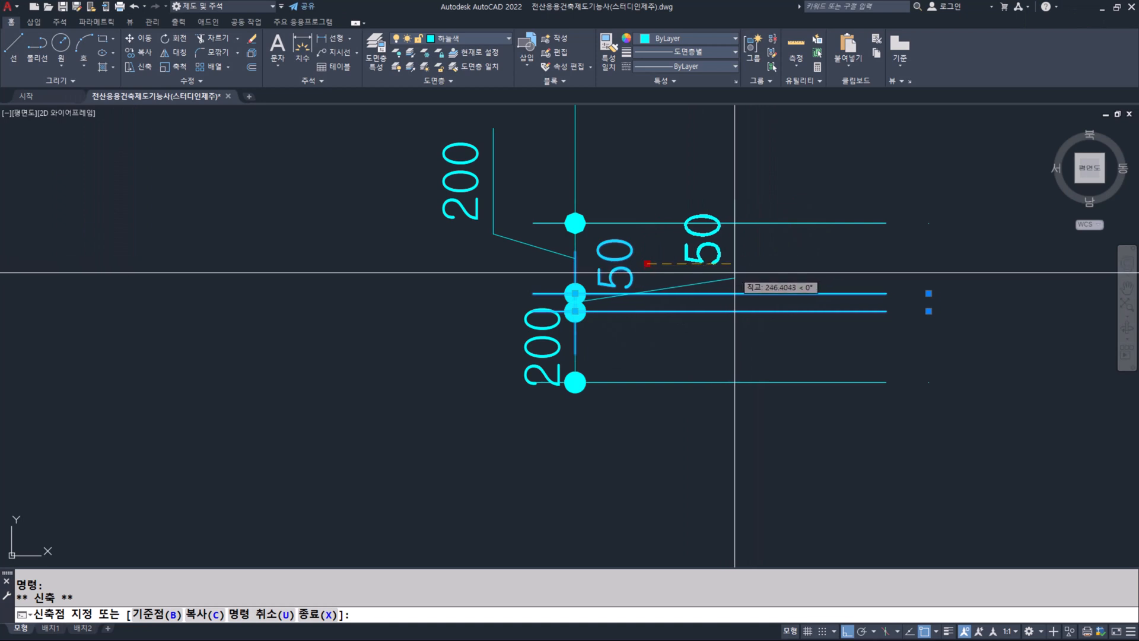
{"action": "key", "text": "F8"}
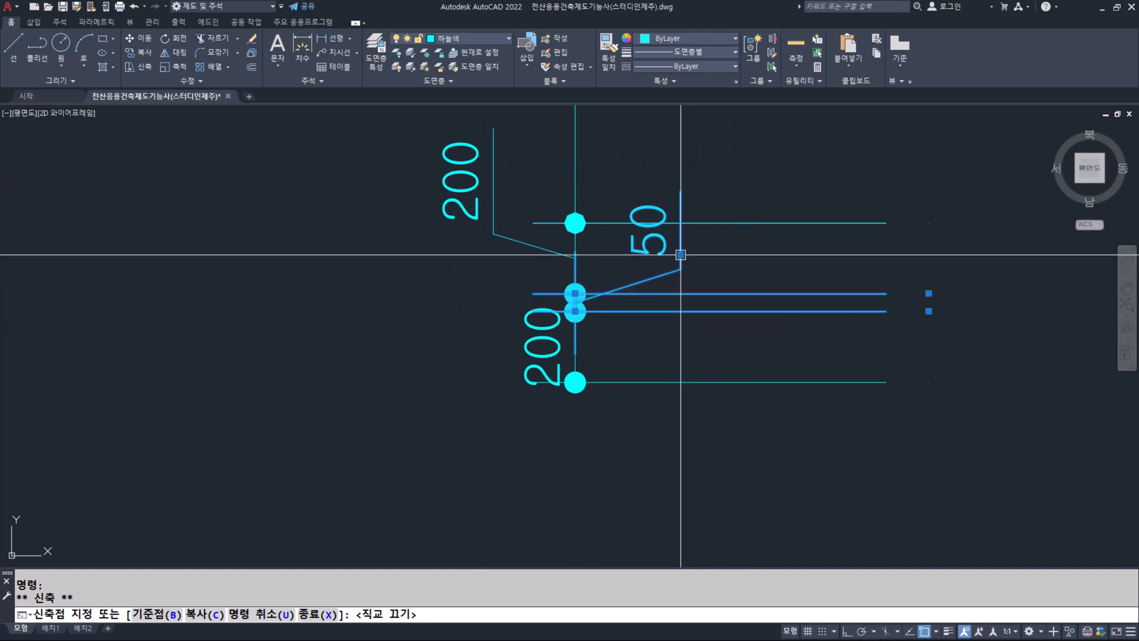
{"action": "middle_click_drag", "start_coordinate": [681, 255], "coordinate": [699, 289]}
{"action": "key", "text": "Escape"}
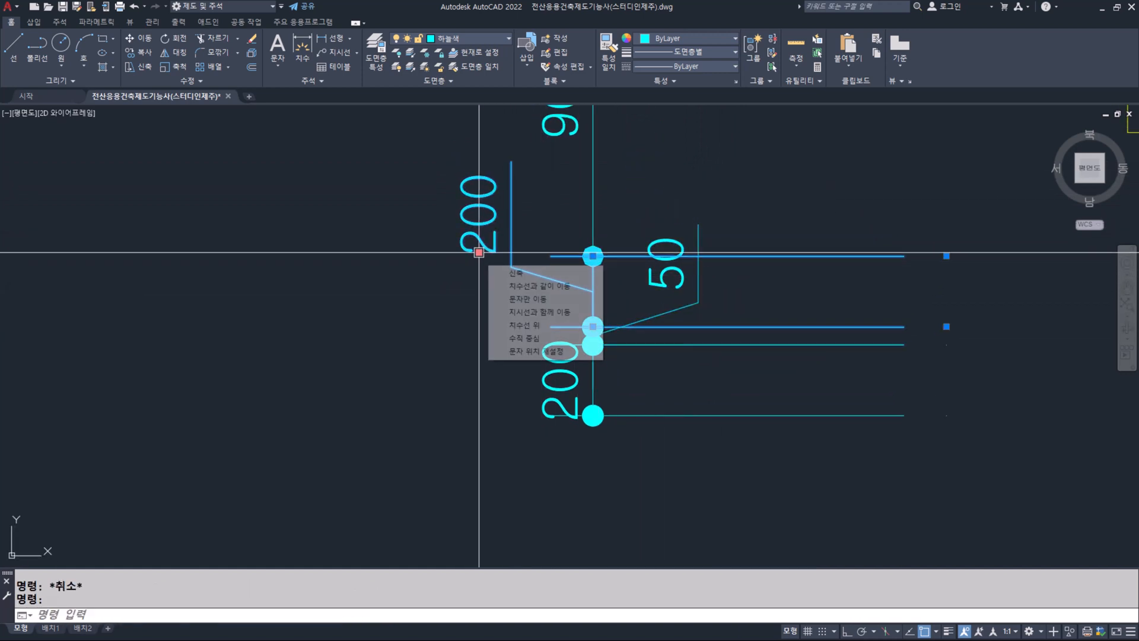
Move the upper footing layer's dimension text back beside the middle of its dimension line.
{"action": "left_click", "coordinate": [479, 253]}
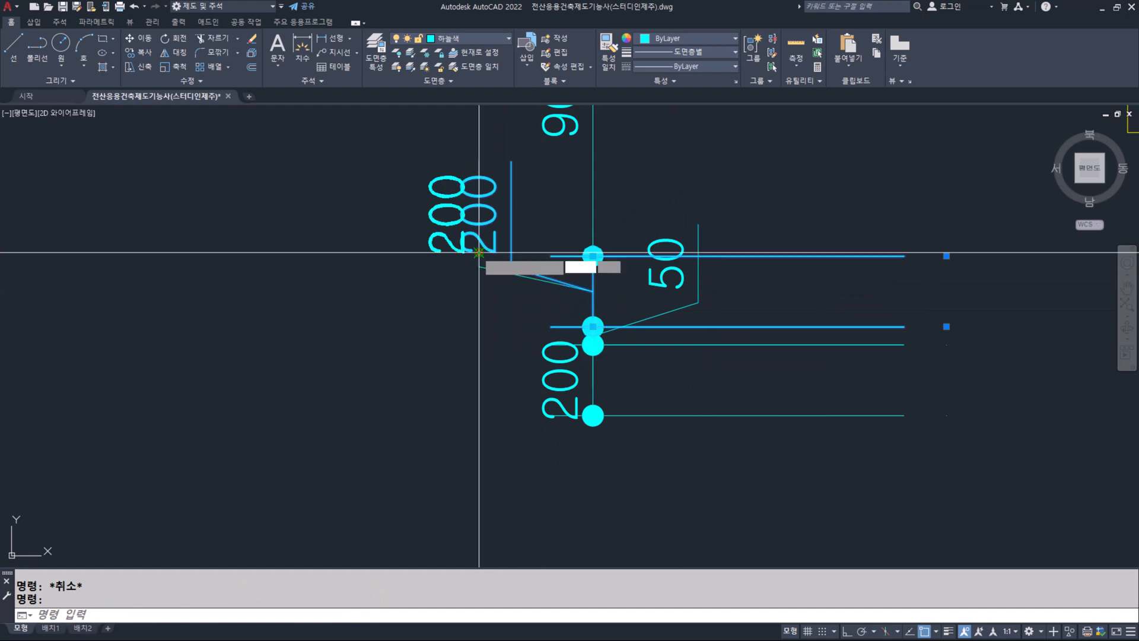
{"action": "left_click", "coordinate": [593, 291]}
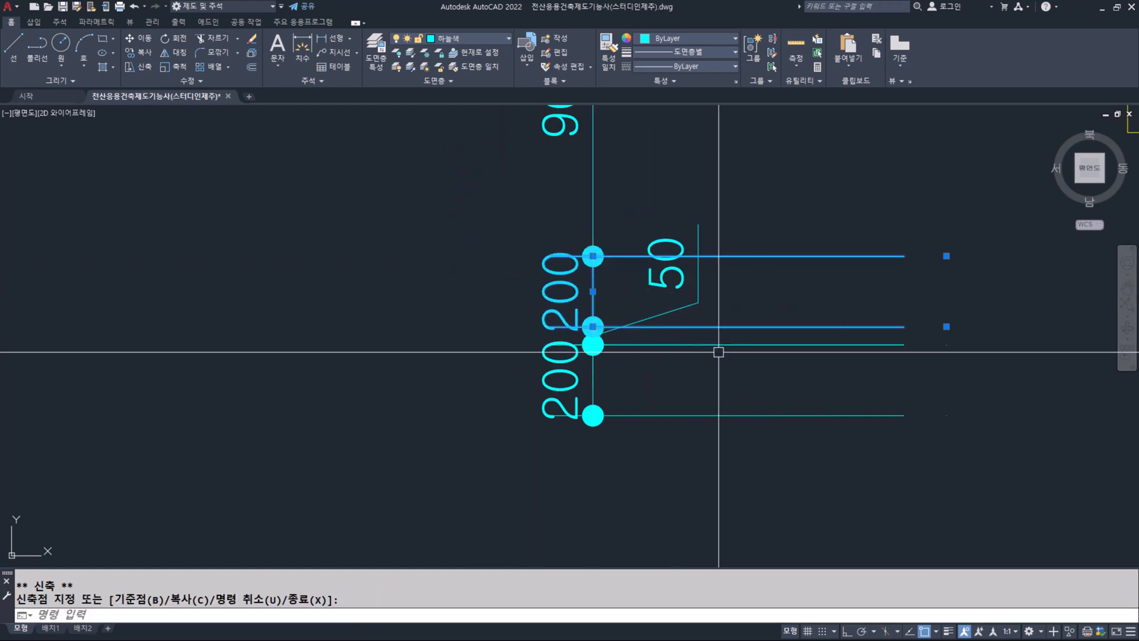
{"action": "key", "text": "Escape"}
Add a baseline dimension outside the chain, measuring from the footing's bottom to the ceiling level.
{"action": "scroll", "coordinate": [647, 350], "scroll_direction": "down", "scroll_amount": 8}
{"action": "middle_click_drag", "start_coordinate": [642, 353], "coordinate": [628, 349]}
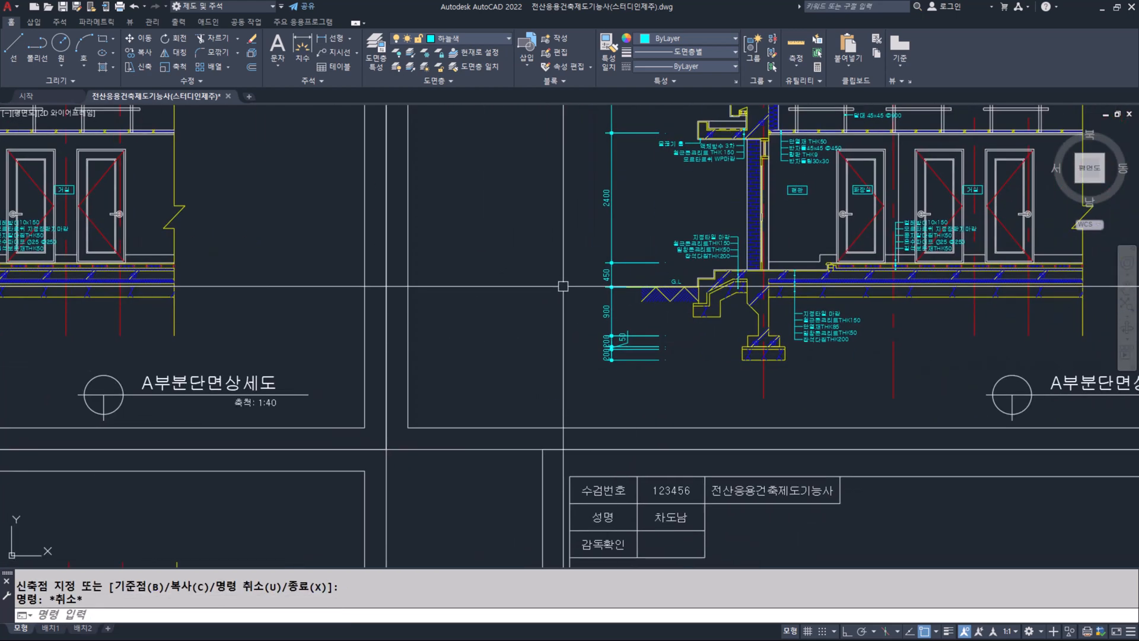
{"action": "mouse_move", "coordinate": [561, 287]}
{"action": "middle_mouse_down"}
{"action": "mouse_move", "coordinate": [558, 314]}
{"action": "mouse_move", "coordinate": [536, 311]}
{"action": "middle_mouse_up"}
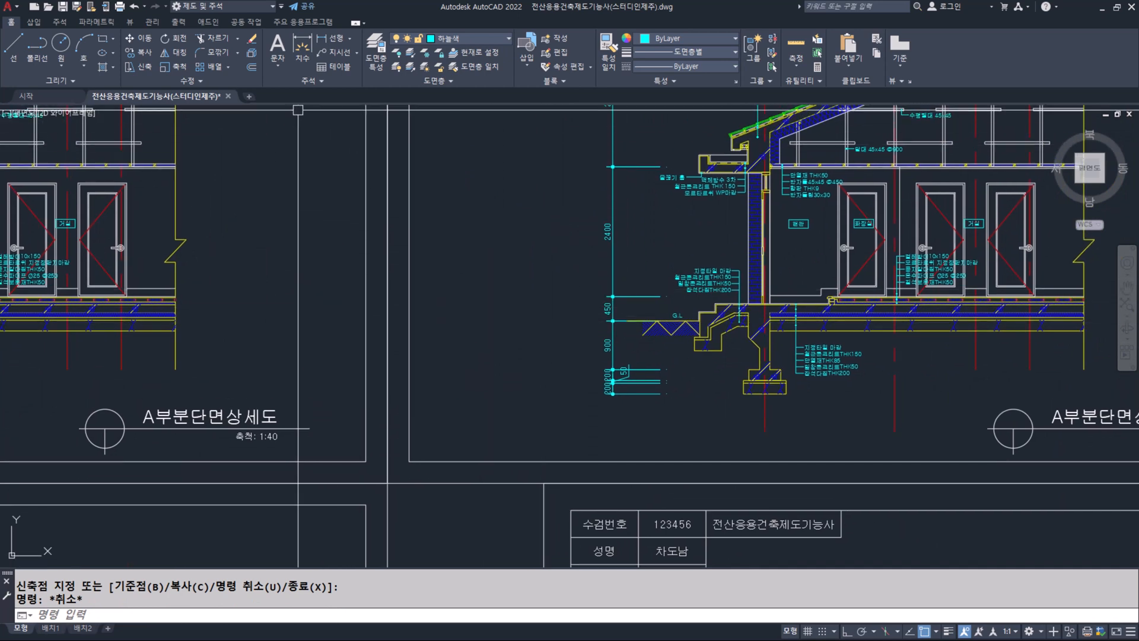
{"action": "left_click", "coordinate": [301, 38]}
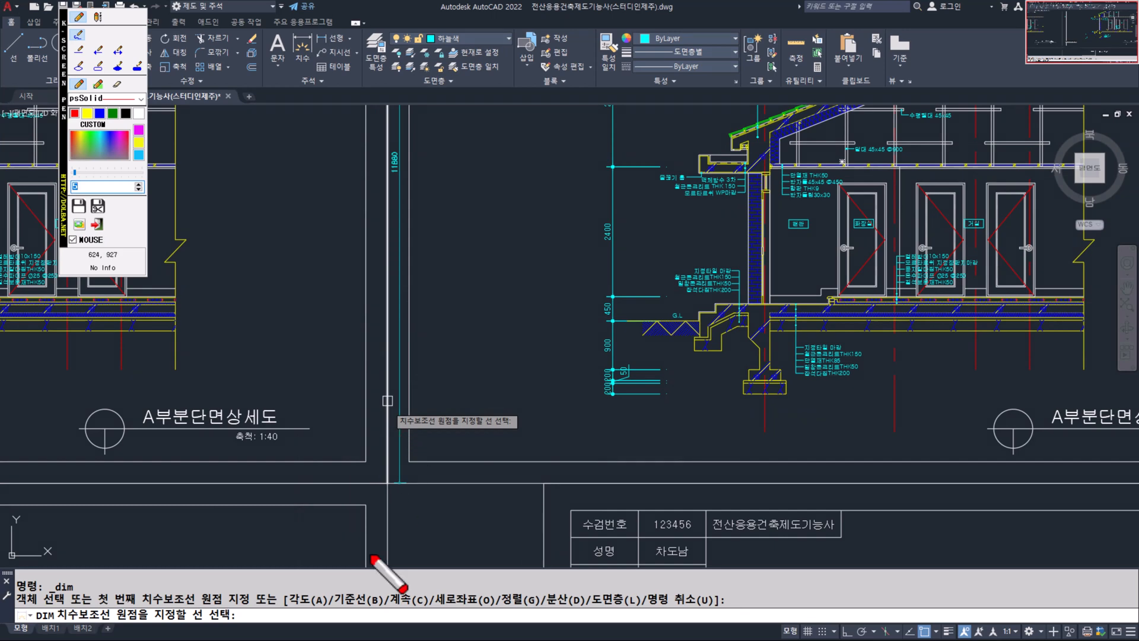
{"action": "left_click_drag", "start_coordinate": [389, 609], "coordinate": [334, 574]}
{"action": "key", "text": "Escape"}
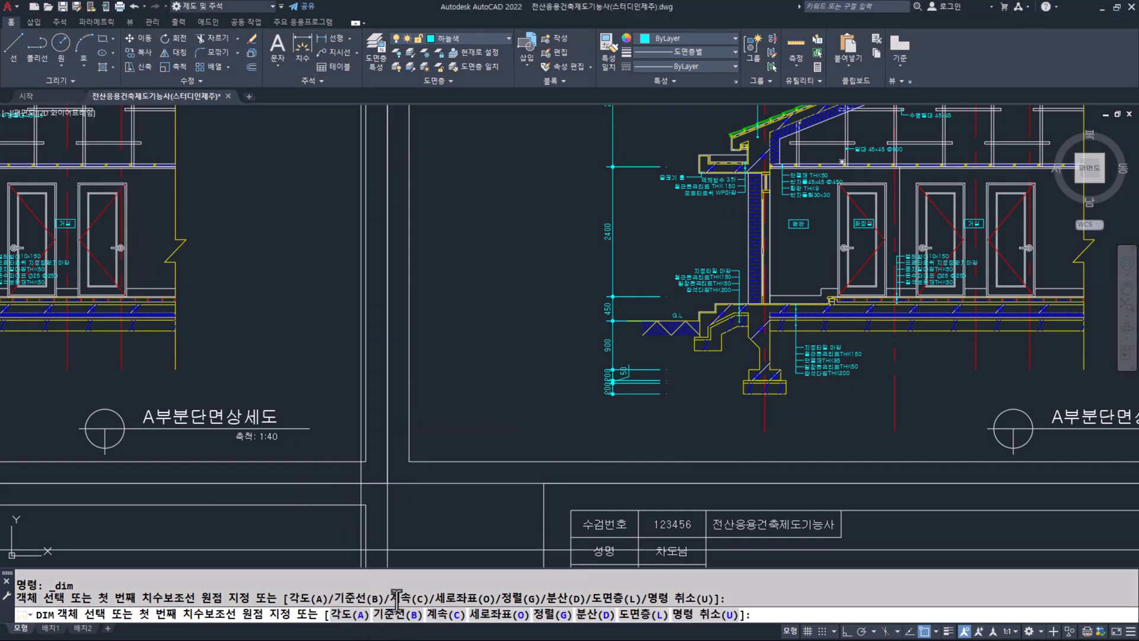
{"action": "middle_click_drag", "start_coordinate": [486, 566], "coordinate": [437, 556]}
{"action": "left_click", "coordinate": [412, 615]}
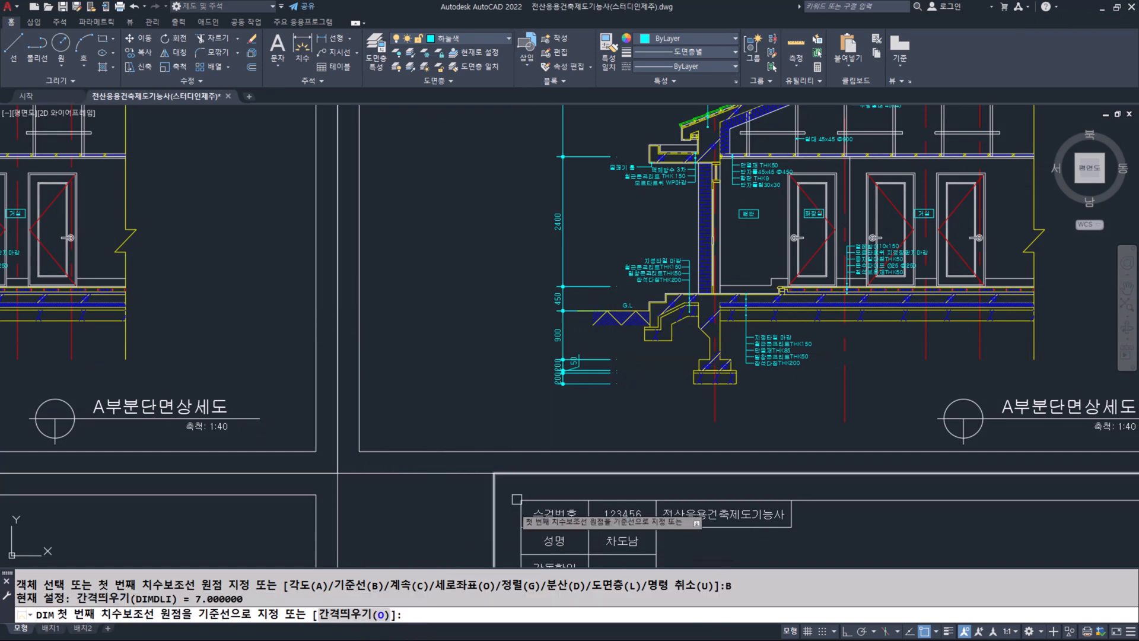
{"action": "scroll", "coordinate": [600, 388], "scroll_direction": "up", "scroll_amount": 4}
{"action": "left_click", "coordinate": [603, 380]}
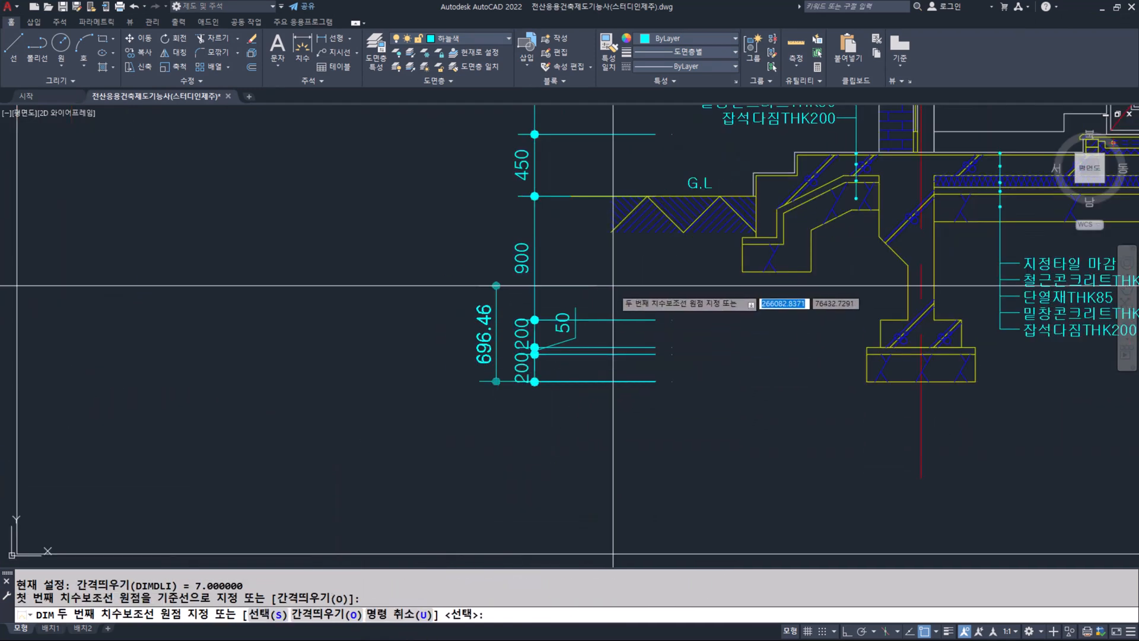
{"action": "scroll", "coordinate": [593, 401], "scroll_direction": "down", "scroll_amount": 3}
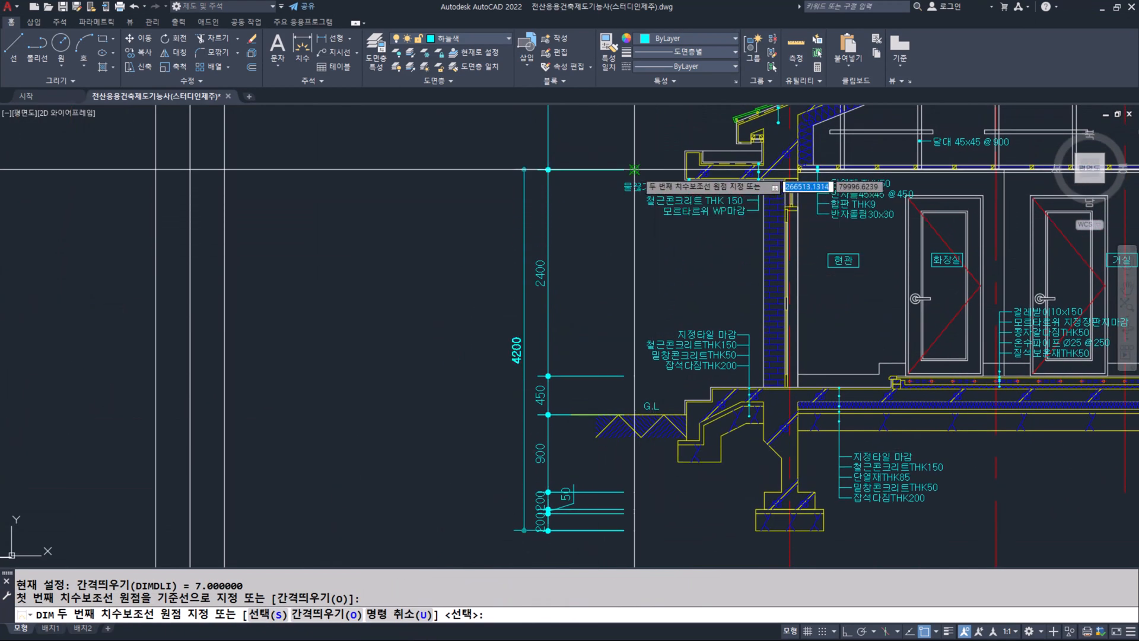
{"action": "left_click", "coordinate": [548, 169]}
{"action": "key", "text": "Escape"}
{"action": "key", "text": "Escape"}
{"action": "key", "text": "Escape"}
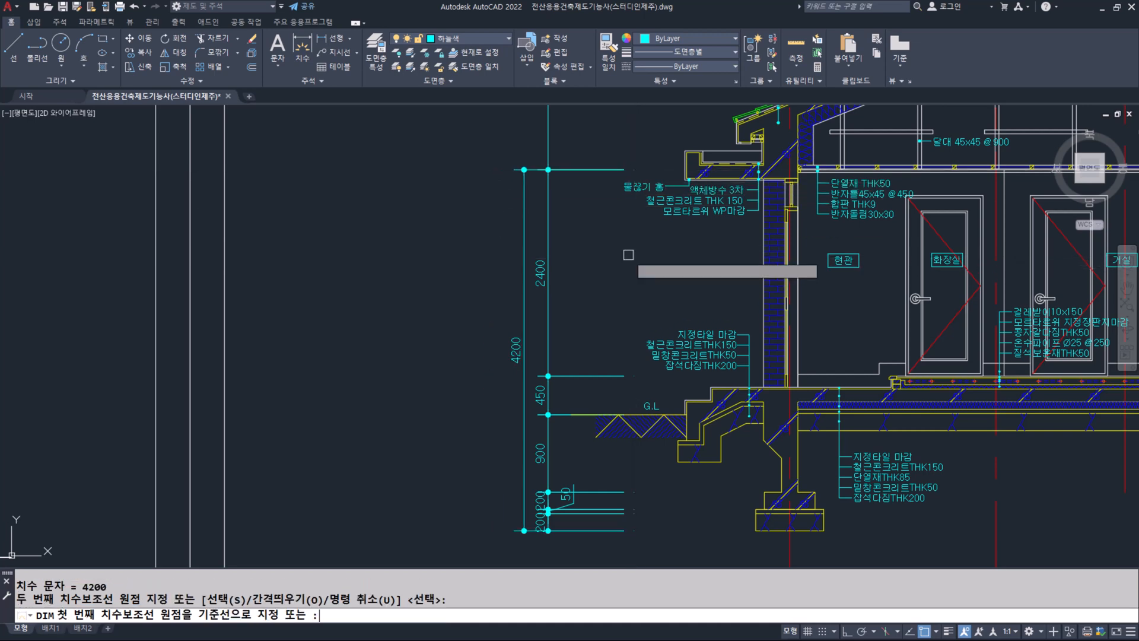
Override the roof height dimension's text with "설계치수" and finish the text edit.
{"action": "scroll", "coordinate": [580, 310], "scroll_direction": "down", "scroll_amount": 5}
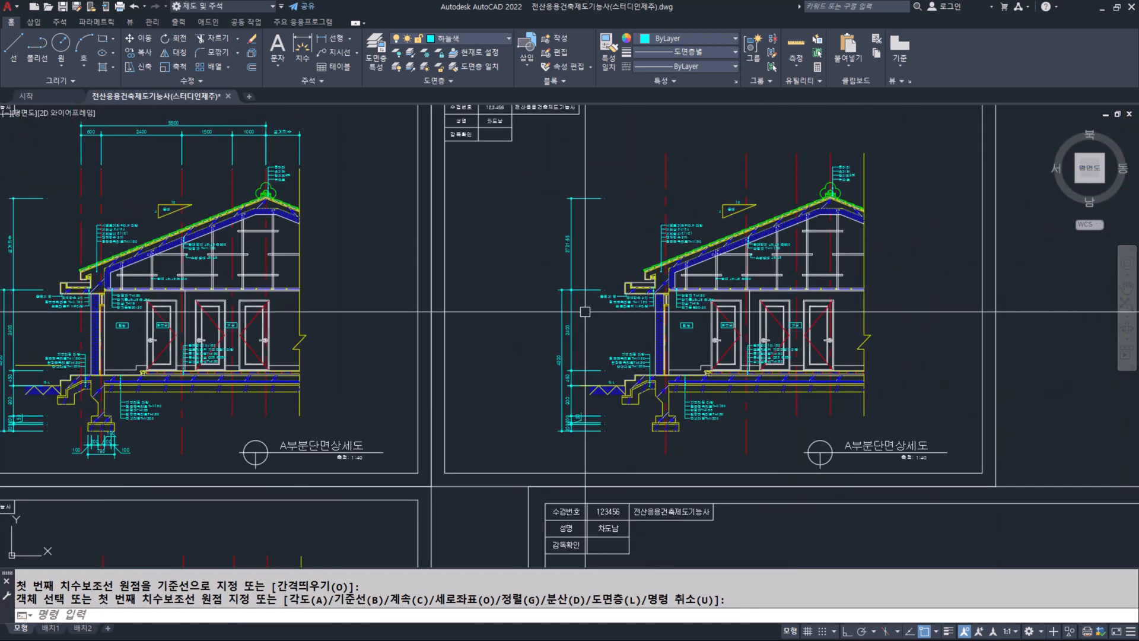
{"action": "scroll", "coordinate": [568, 234], "scroll_direction": "up", "scroll_amount": 2}
{"action": "scroll", "coordinate": [568, 234], "scroll_direction": "up", "scroll_amount": 6}
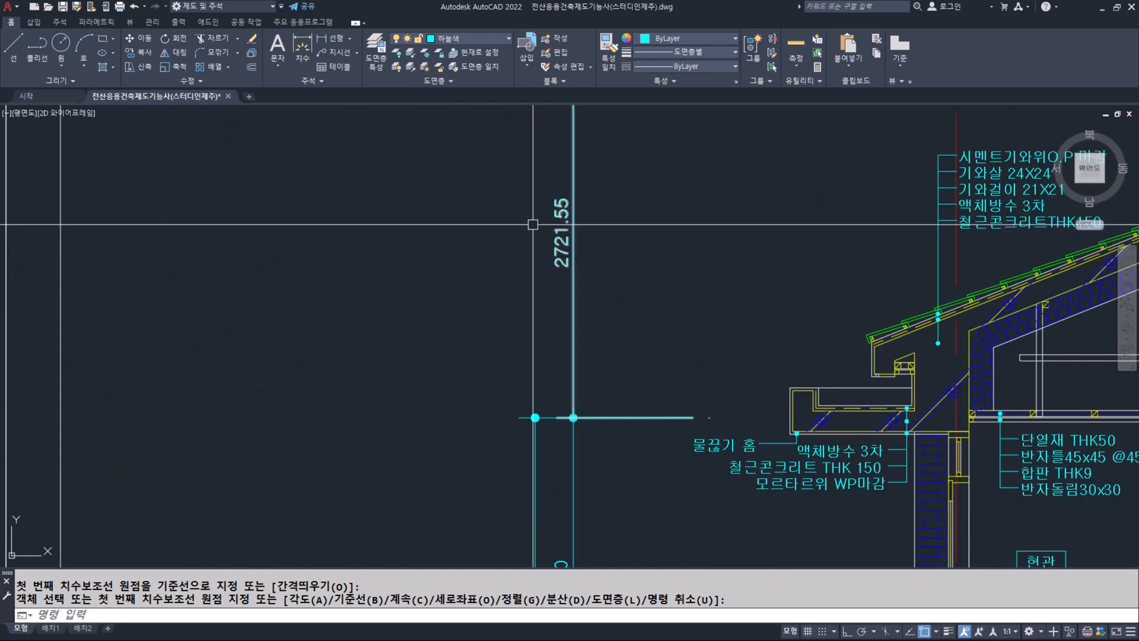
{"action": "double_click", "coordinate": [565, 287]}
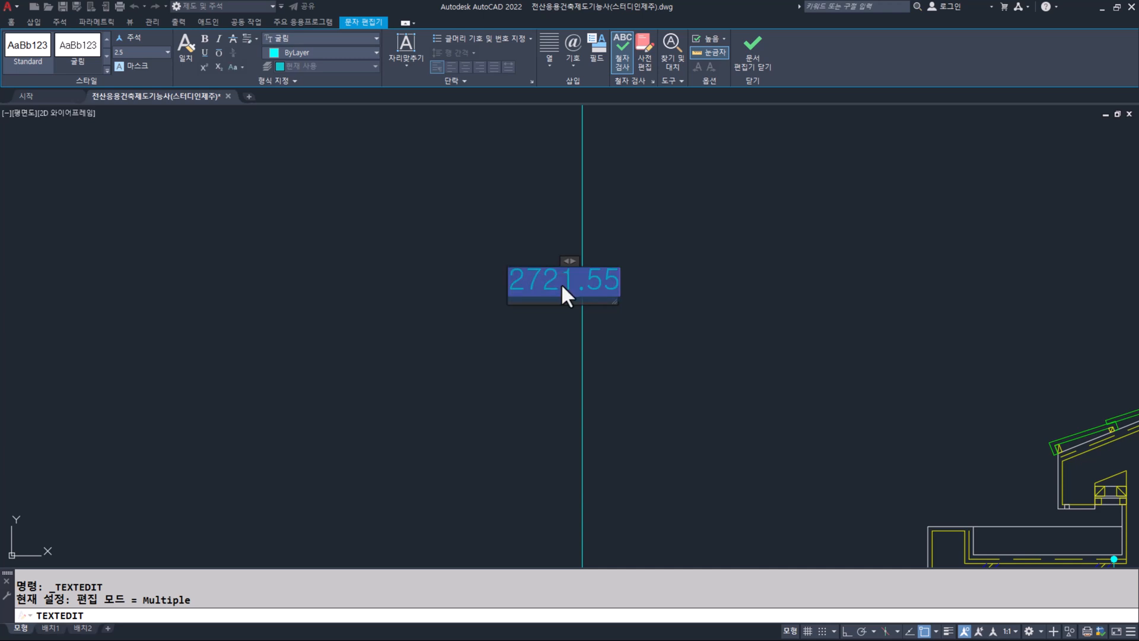
{"action": "type", "text": "ㅅ"}
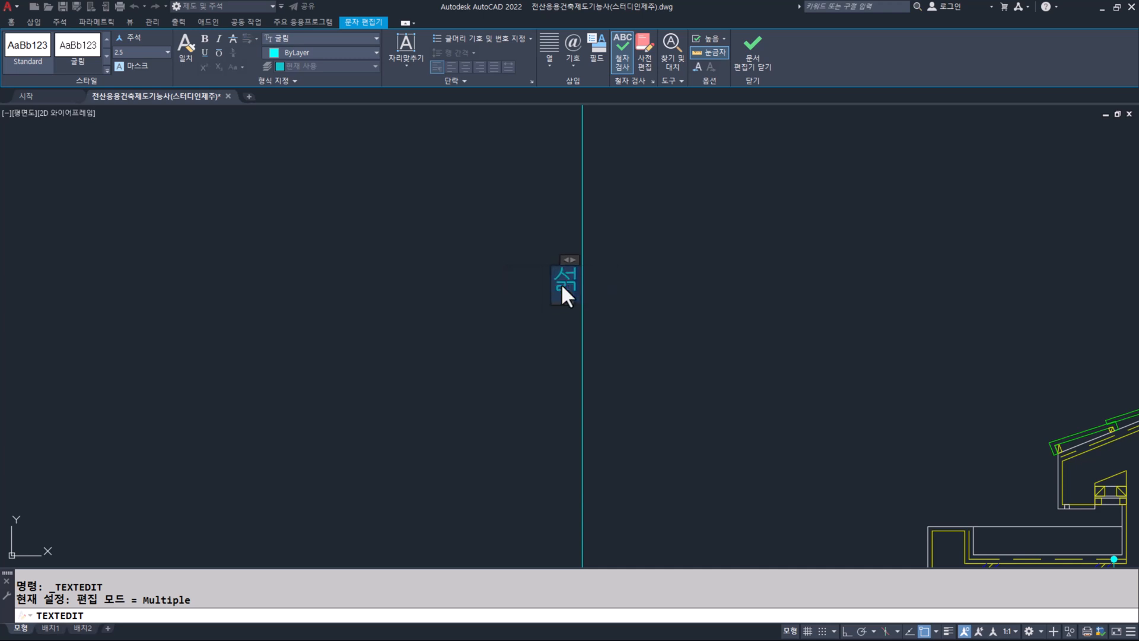
{"action": "type", "text": "계치수"}
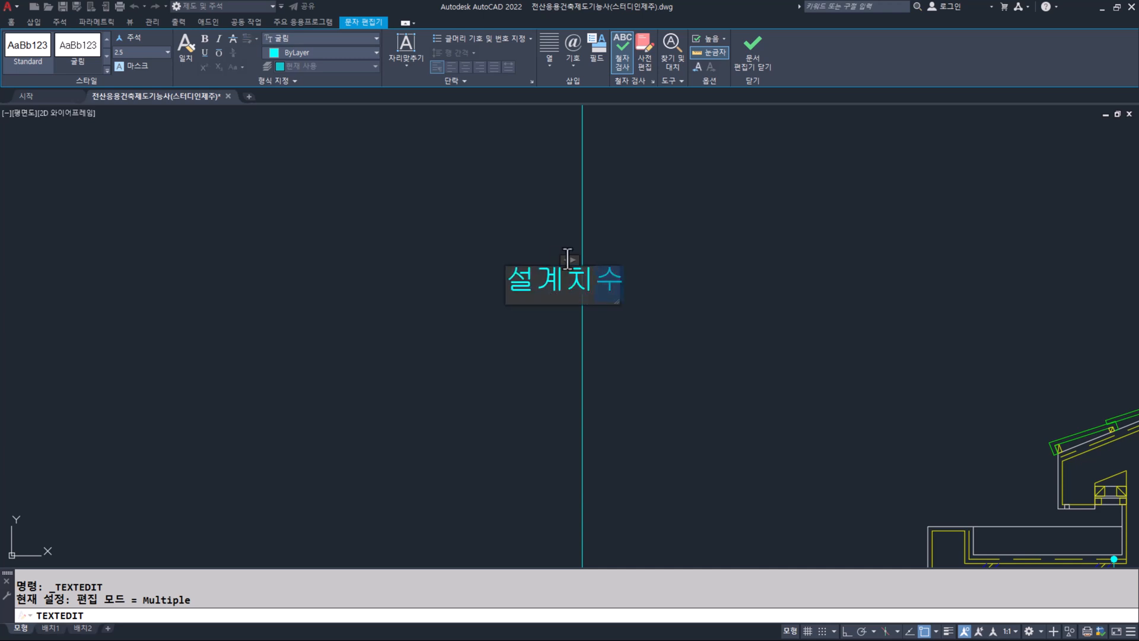
{"action": "key", "text": "ctrl+F12"}
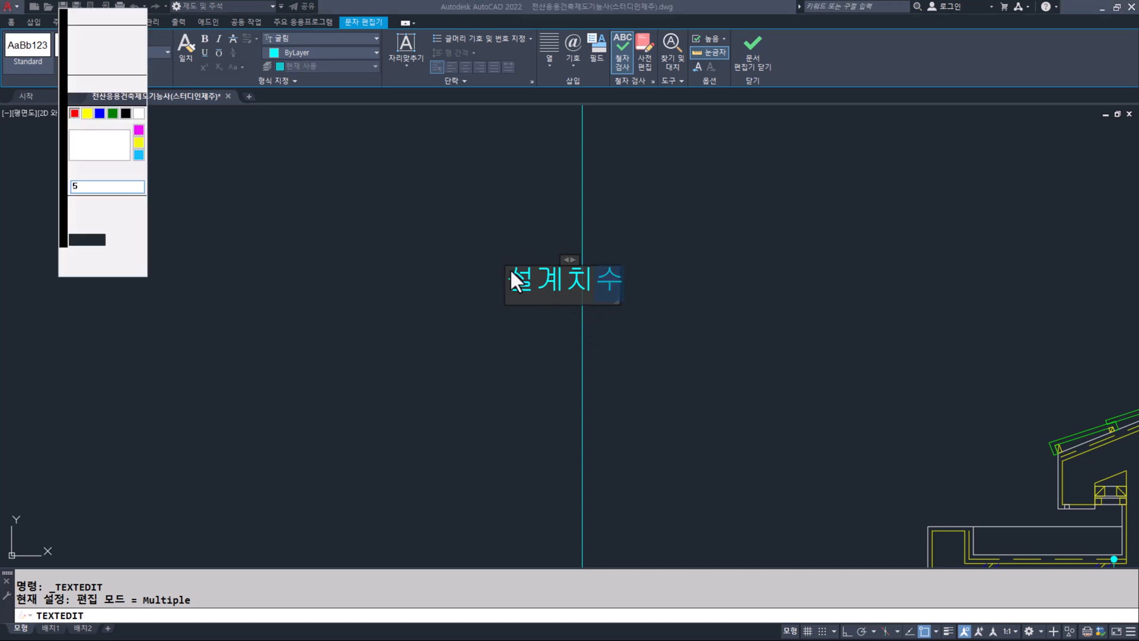
{"action": "left_click_drag", "start_coordinate": [502, 257], "coordinate": [662, 263]}
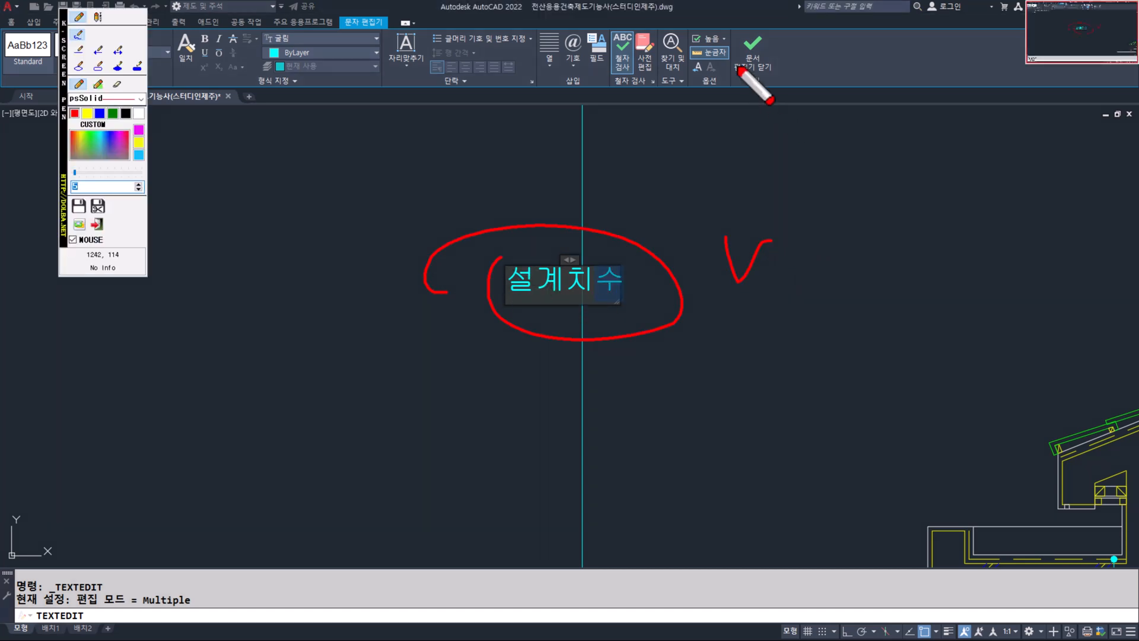
{"action": "key", "text": "ctrl+F12"}
{"action": "left_click", "coordinate": [733, 290]}
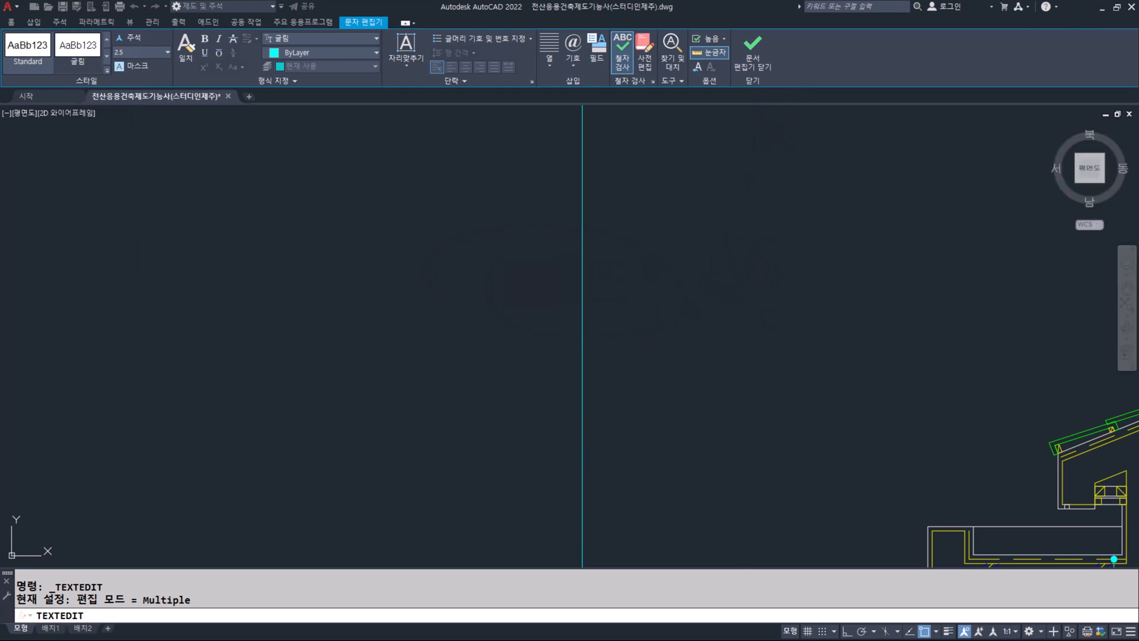
{"action": "key", "text": "Escape"}
{"action": "scroll", "coordinate": [647, 332], "scroll_direction": "down", "scroll_amount": 3}
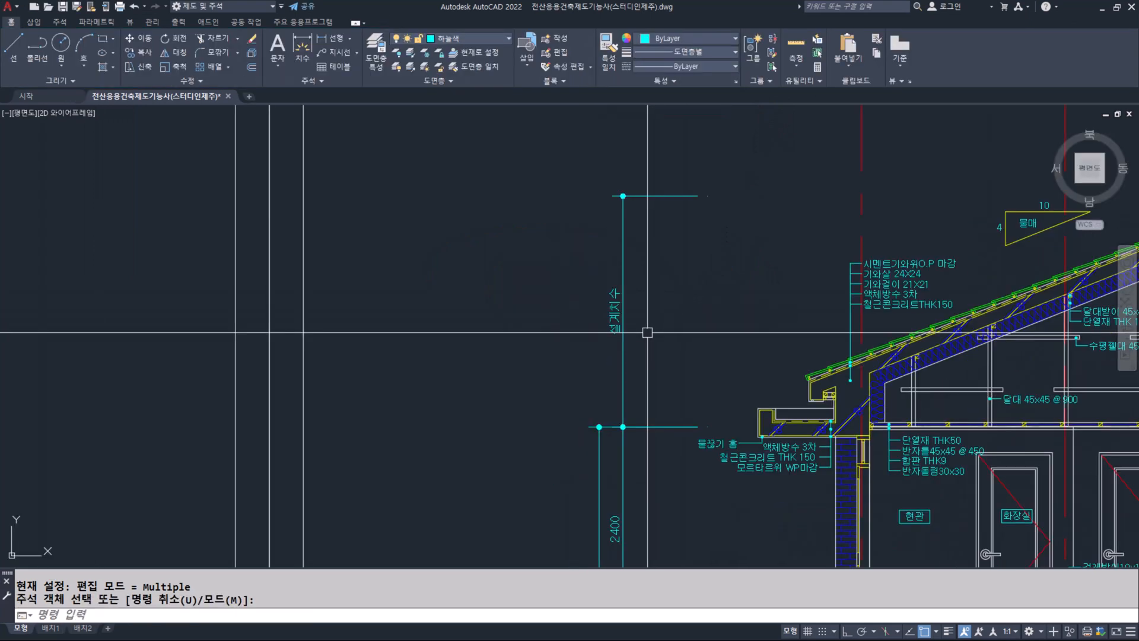
{"action": "scroll", "coordinate": [553, 274], "scroll_direction": "down", "scroll_amount": 5}
{"action": "key", "text": "ctrl+F12"}
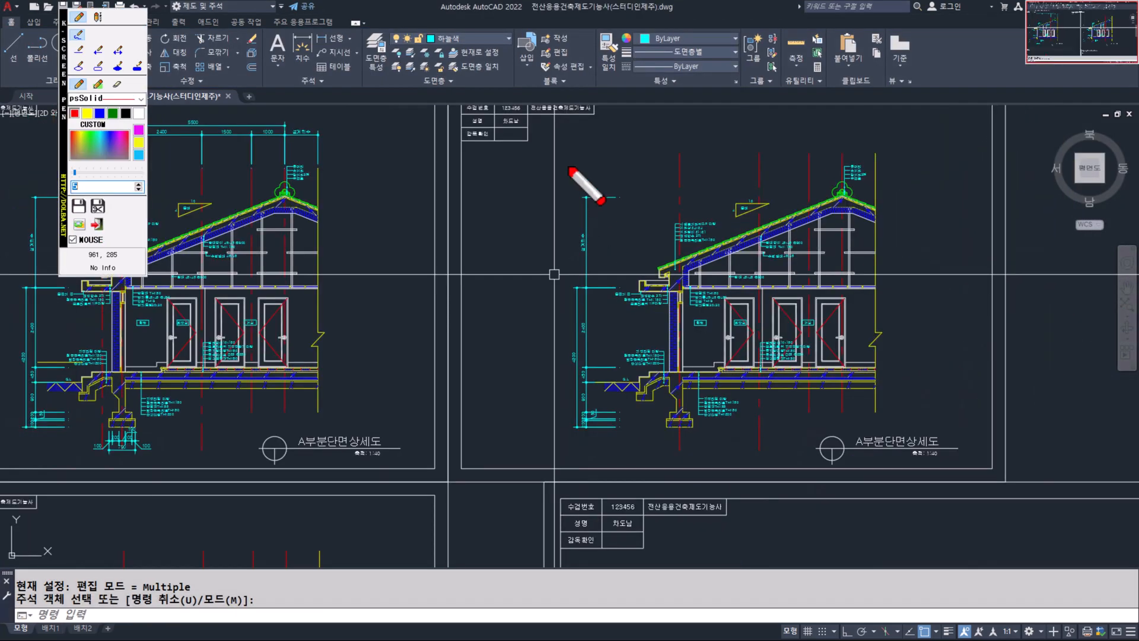
{"action": "key", "text": "Escape"}
{"action": "middle_click_drag", "start_coordinate": [689, 173], "coordinate": [653, 244]}
{"action": "key", "text": "ctrl+F12"}
{"action": "left_click_drag", "start_coordinate": [608, 221], "coordinate": [904, 221]}
{"action": "key", "text": "Escape"}
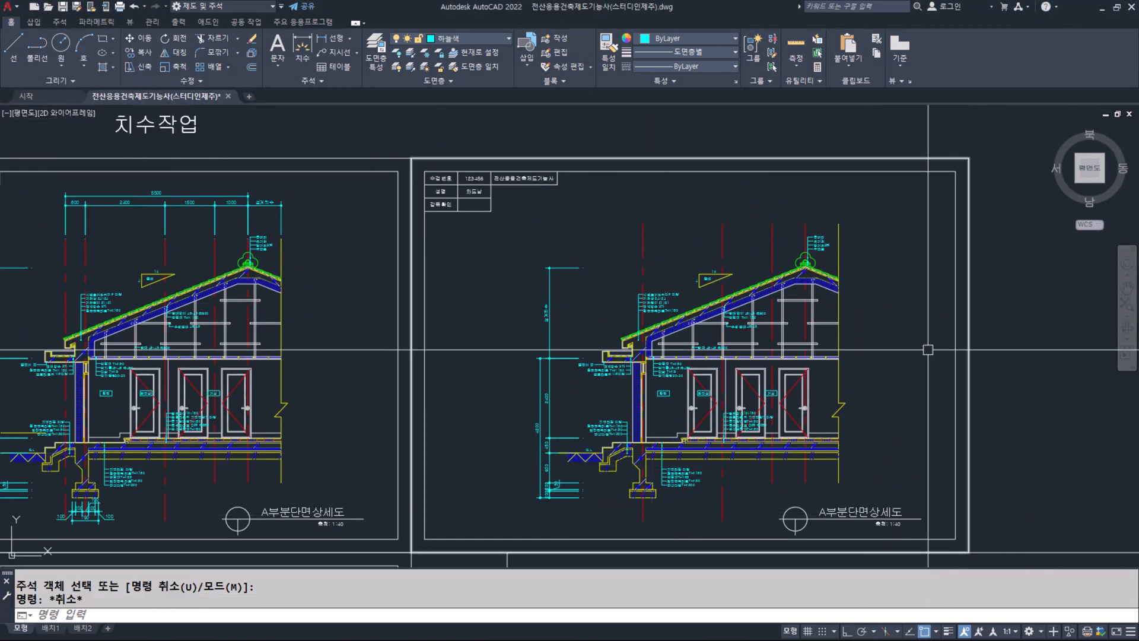
{"action": "middle_click_drag", "start_coordinate": [688, 285], "coordinate": [678, 295]}
{"action": "key", "text": "ctrl+F12"}
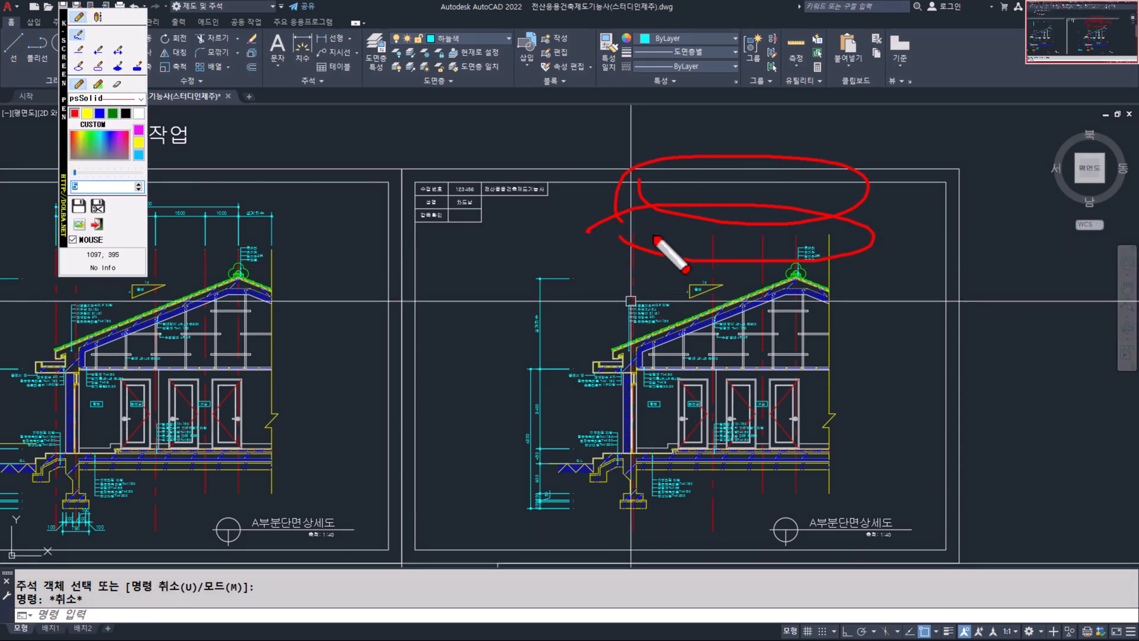
{"action": "key", "text": "Escape"}
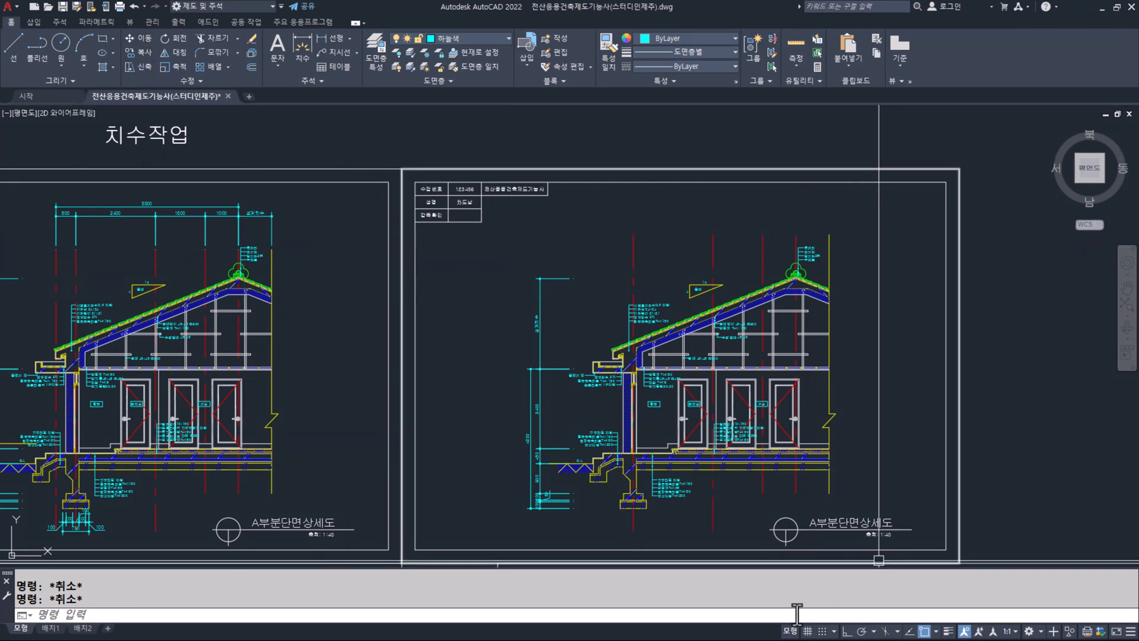
Stretch the upper ends of the four centrelines and the section's break line straight down by about 714 mm with ortho on.
{"action": "type", "text": "s"}
{"action": "key", "text": "Return"}
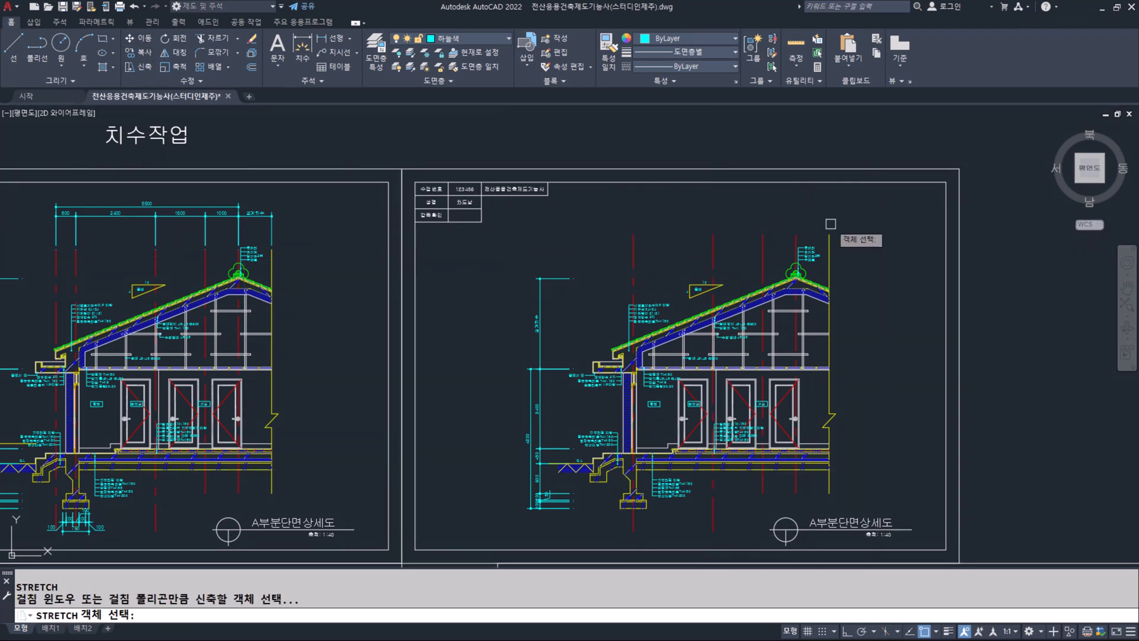
{"action": "left_click", "coordinate": [830, 126]}
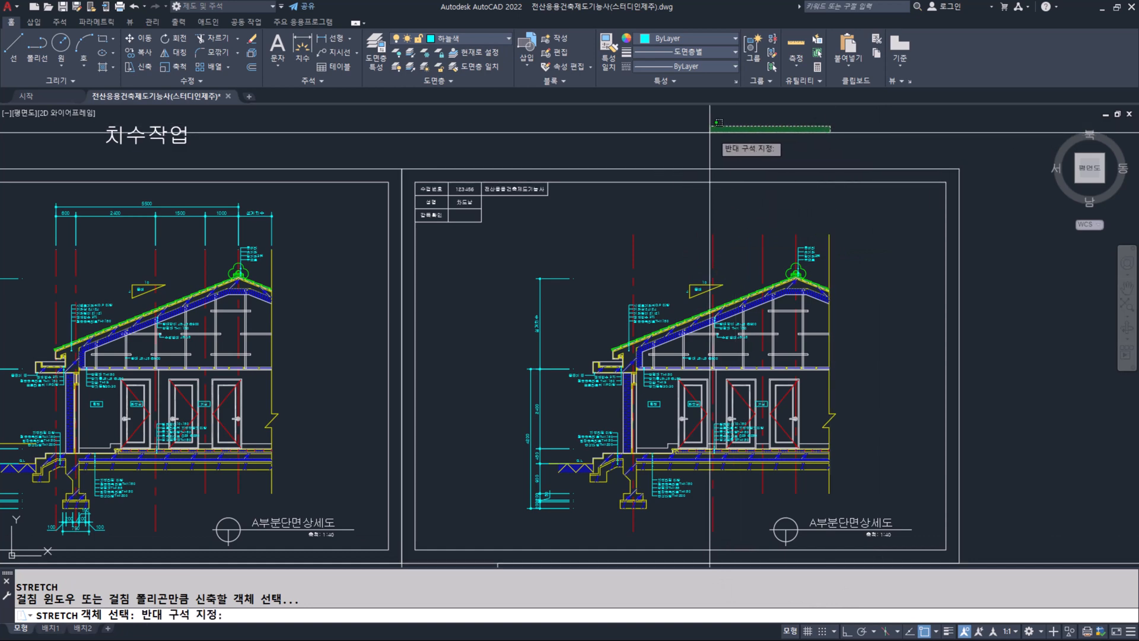
{"action": "left_click", "coordinate": [601, 131]}
{"action": "left_click_drag", "start_coordinate": [641, 212], "coordinate": [668, 251]}
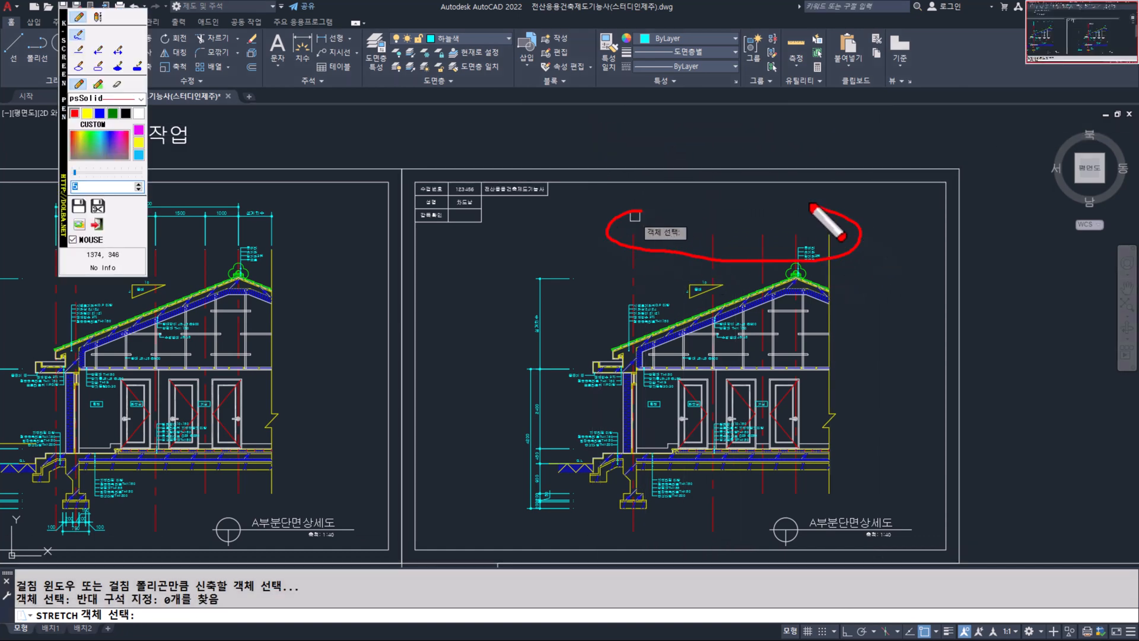
{"action": "key", "text": "Escape"}
{"action": "left_click", "coordinate": [861, 206]}
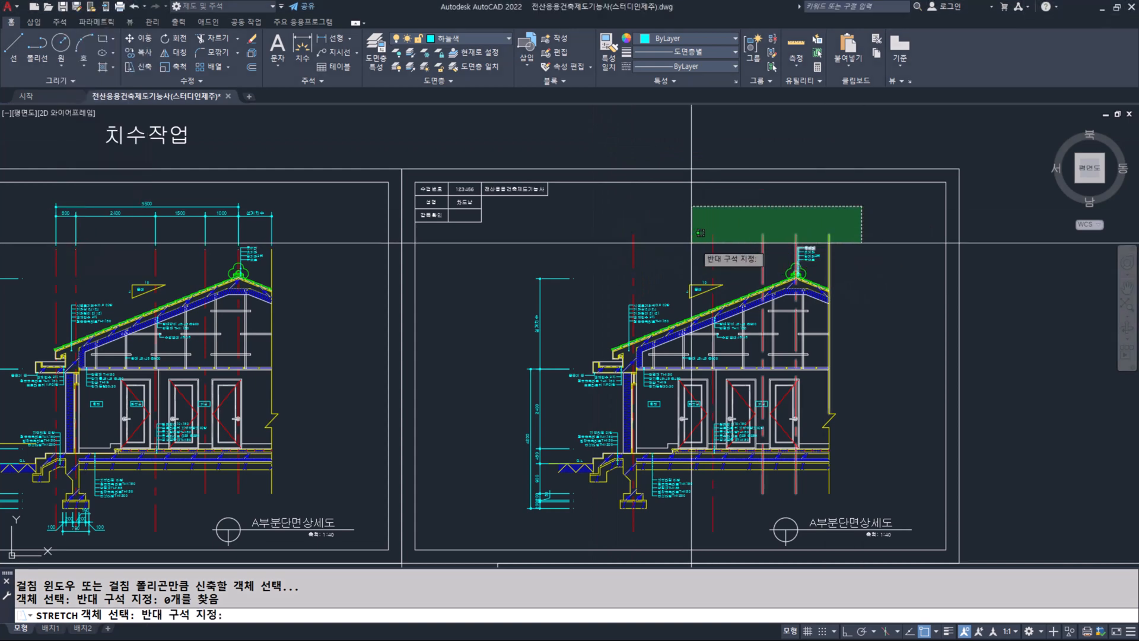
{"action": "left_click", "coordinate": [622, 242]}
{"action": "key", "text": "Return"}
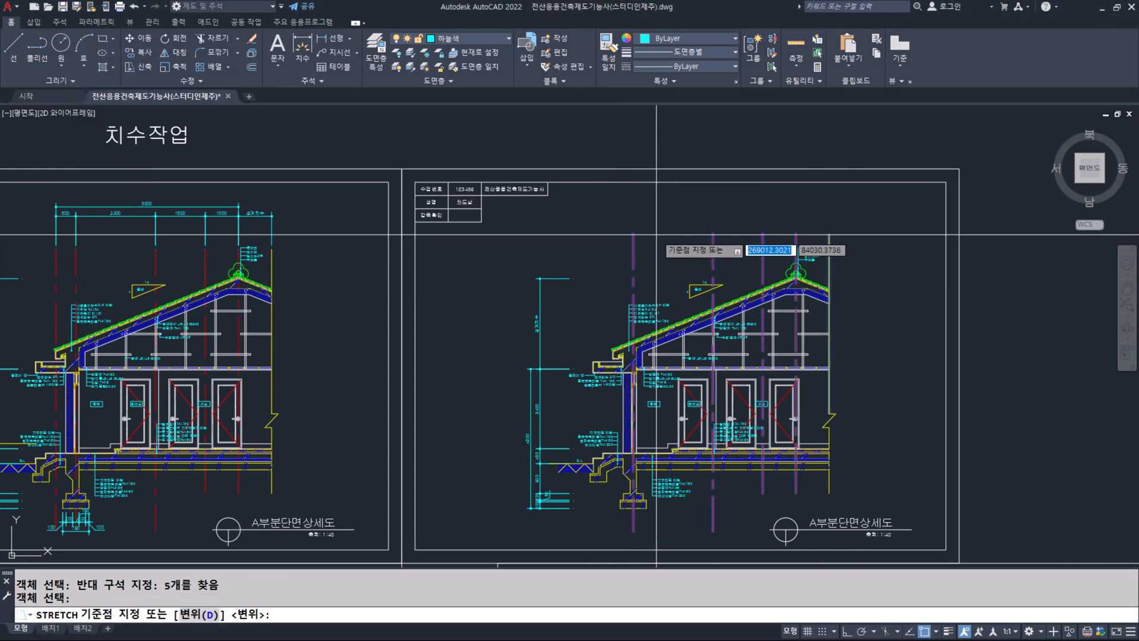
{"action": "left_click", "coordinate": [656, 234]}
{"action": "key", "text": "F8"}
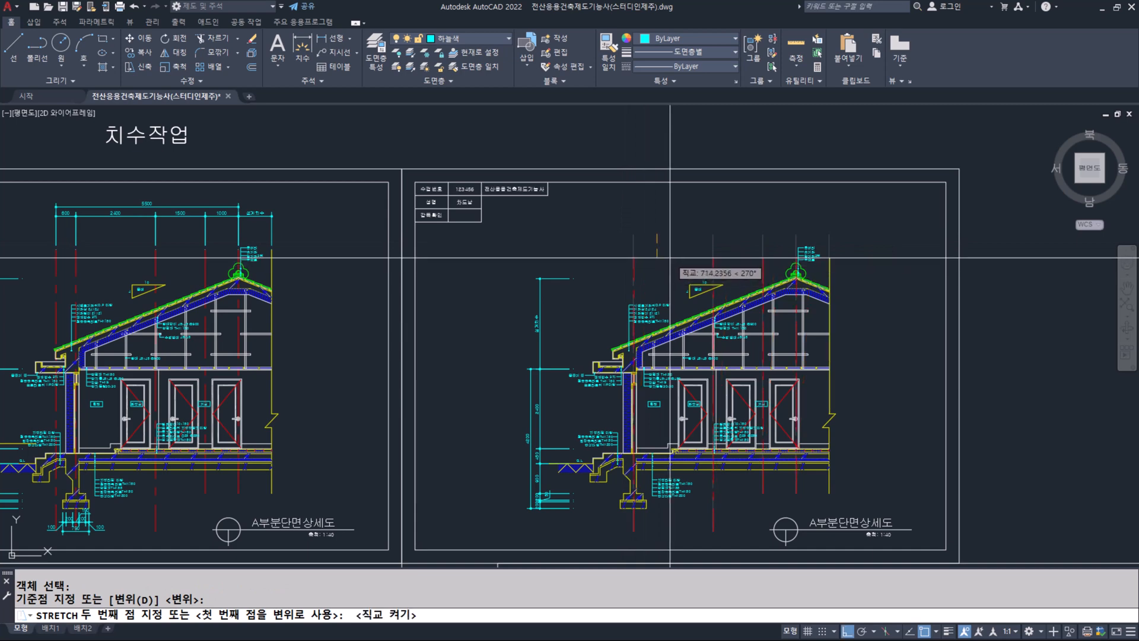
{"action": "left_click", "coordinate": [670, 258]}
{"action": "scroll", "coordinate": [791, 262], "scroll_direction": "up", "scroll_amount": 3}
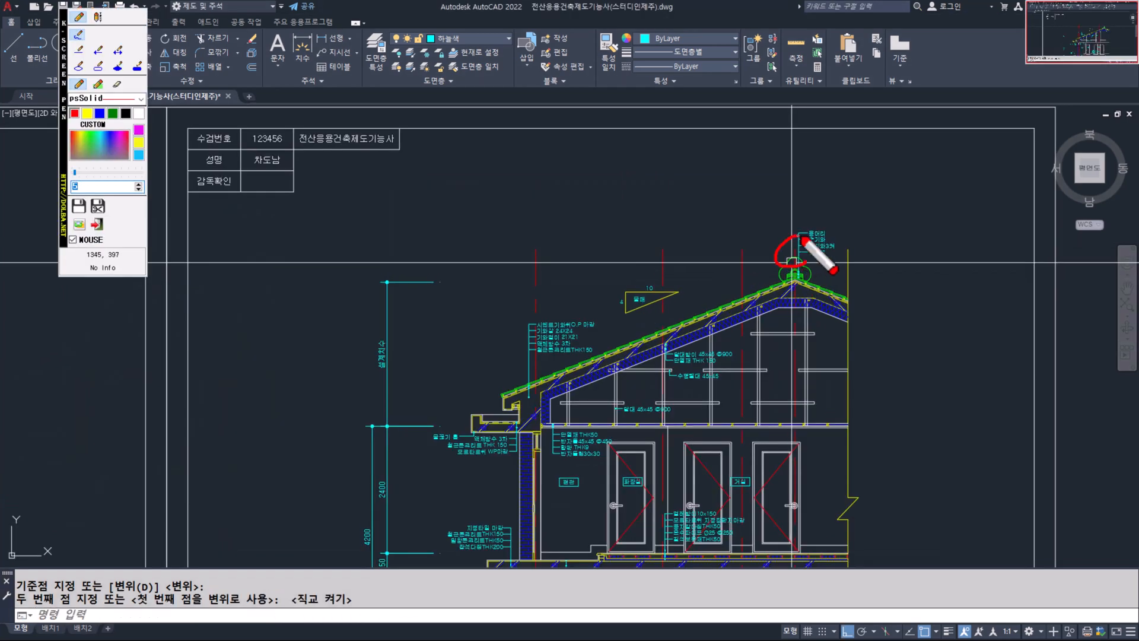
{"action": "left_click_drag", "start_coordinate": [798, 235], "coordinate": [806, 261]}
{"action": "key", "text": "Escape"}
{"action": "scroll", "coordinate": [692, 280], "scroll_direction": "down", "scroll_amount": 2}
{"action": "middle_click_drag", "start_coordinate": [688, 279], "coordinate": [700, 243]}
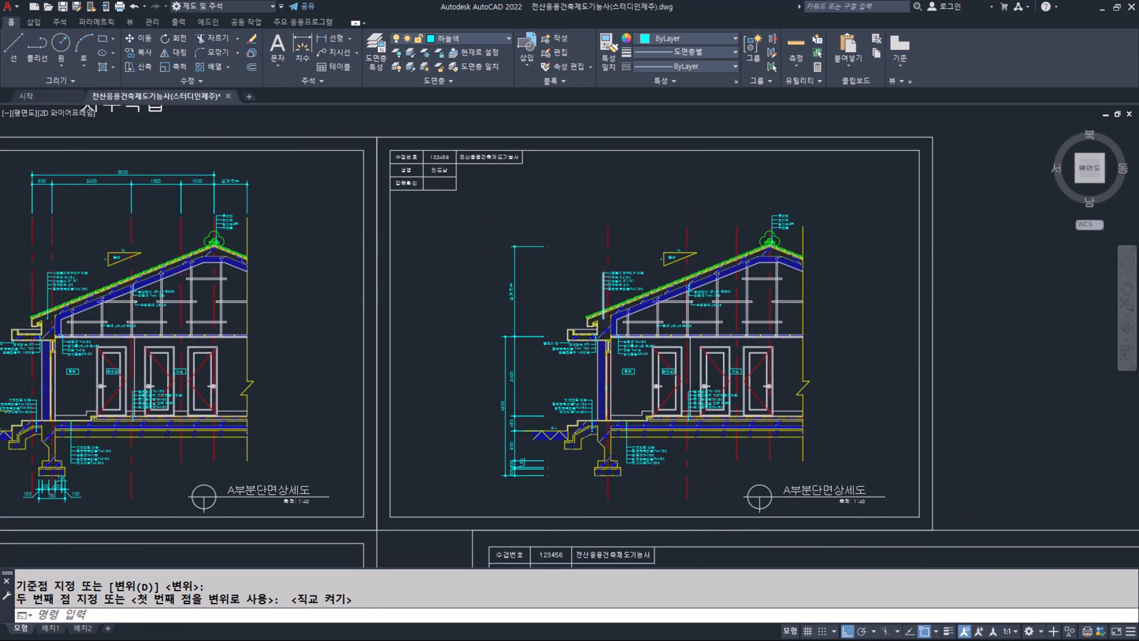
{"action": "scroll", "coordinate": [592, 300], "scroll_direction": "up", "scroll_amount": 2}
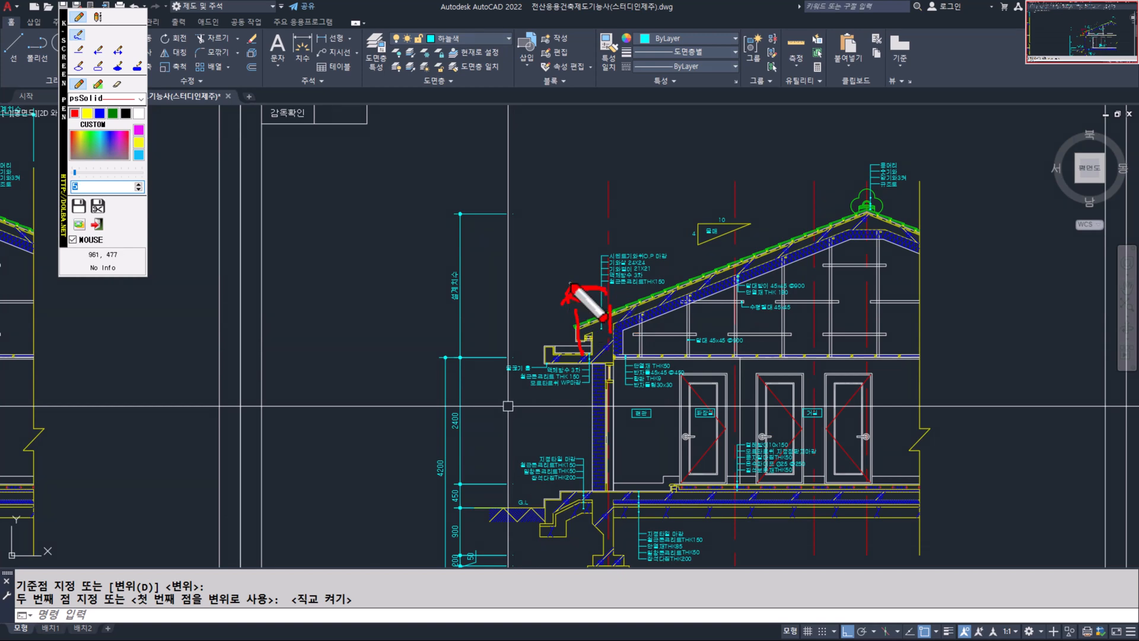
{"action": "key", "text": "Escape"}
Offset the outer wall's centreline by 600 outward to mark the eaves end.
{"action": "type", "text": "o"}
{"action": "key", "text": "space"}
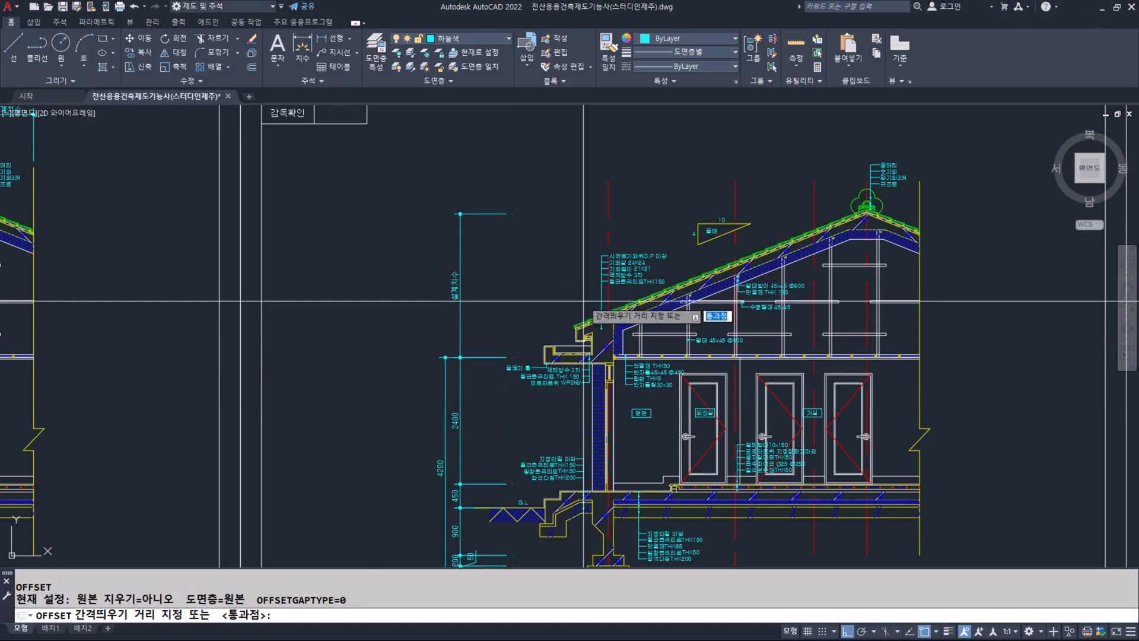
{"action": "type", "text": "600"}
{"action": "key", "text": "space"}
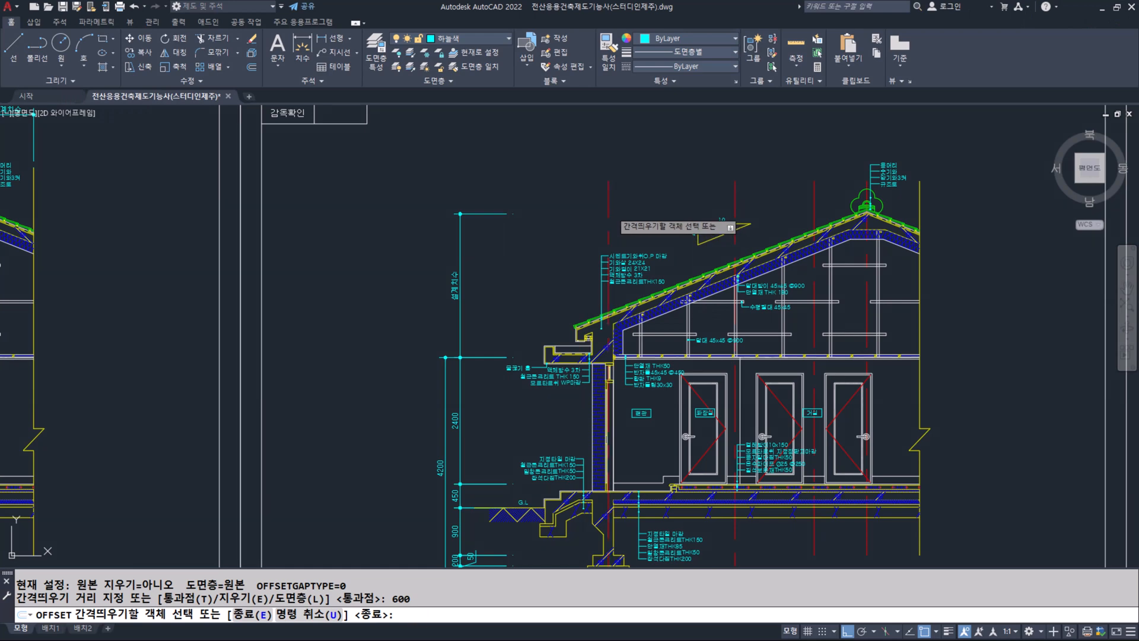
{"action": "left_click", "coordinate": [608, 216]}
{"action": "left_click", "coordinate": [587, 235]}
{"action": "key", "text": "space"}
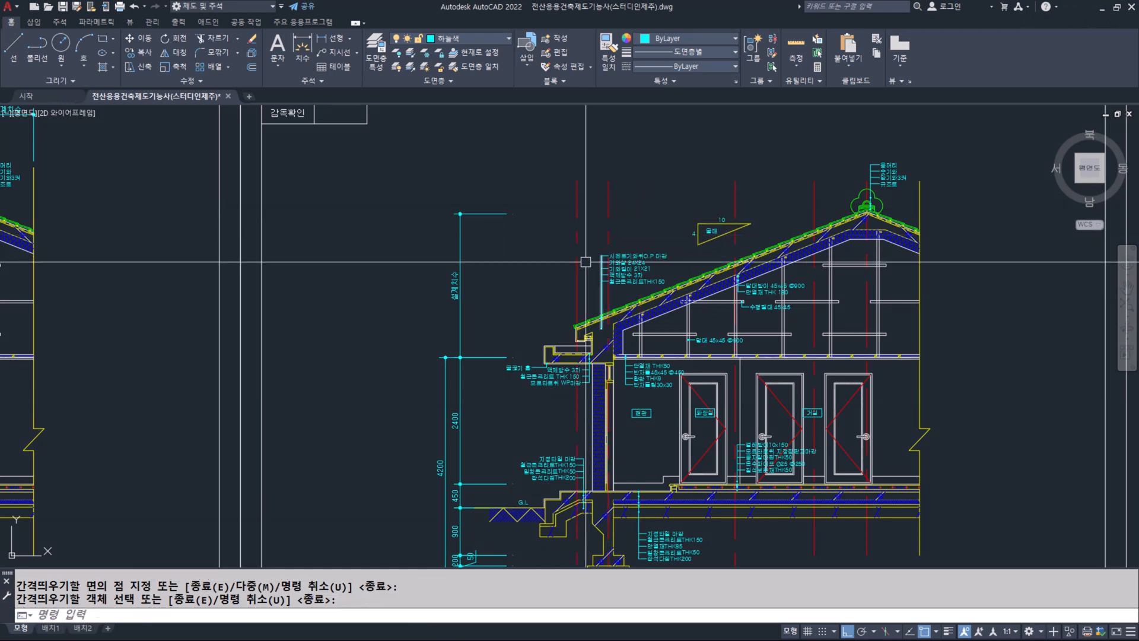
{"action": "middle_click_drag", "start_coordinate": [533, 252], "coordinate": [493, 303]}
{"action": "key", "text": "ctrl+2"}
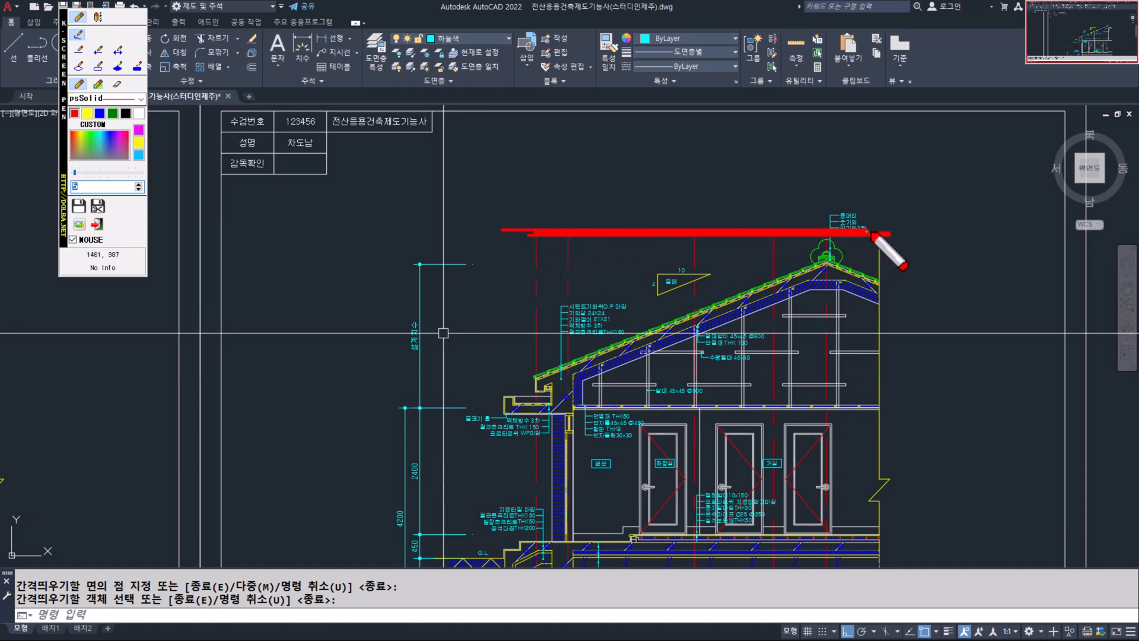
{"action": "key", "text": "ctrl+2"}
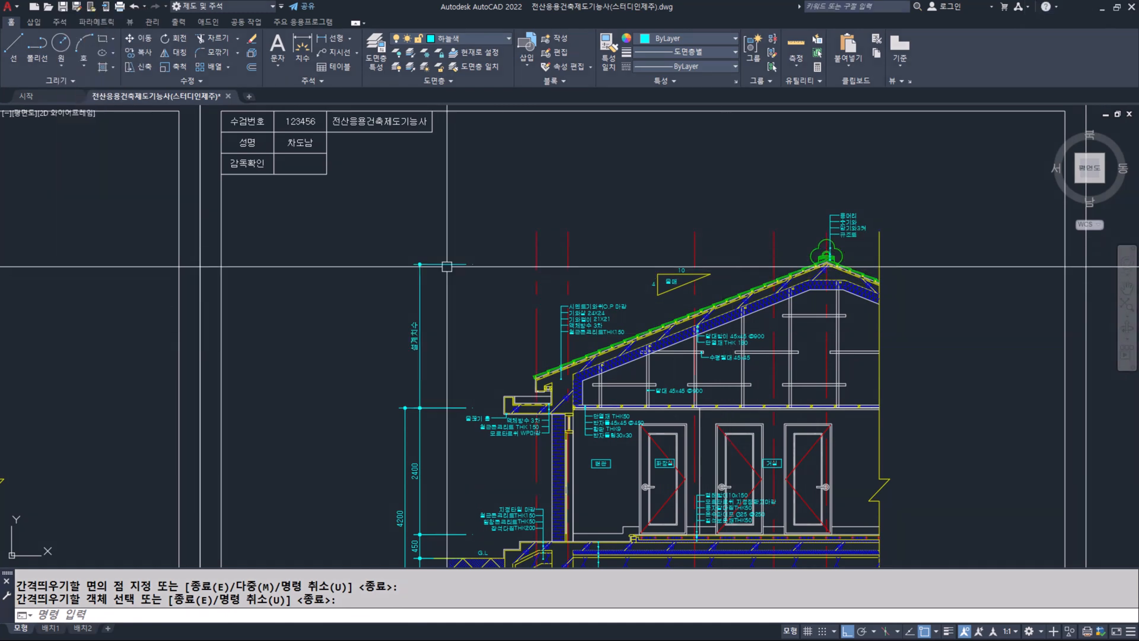
{"action": "key", "text": "ctrl+2"}
{"action": "key", "text": "ctrl+2"}
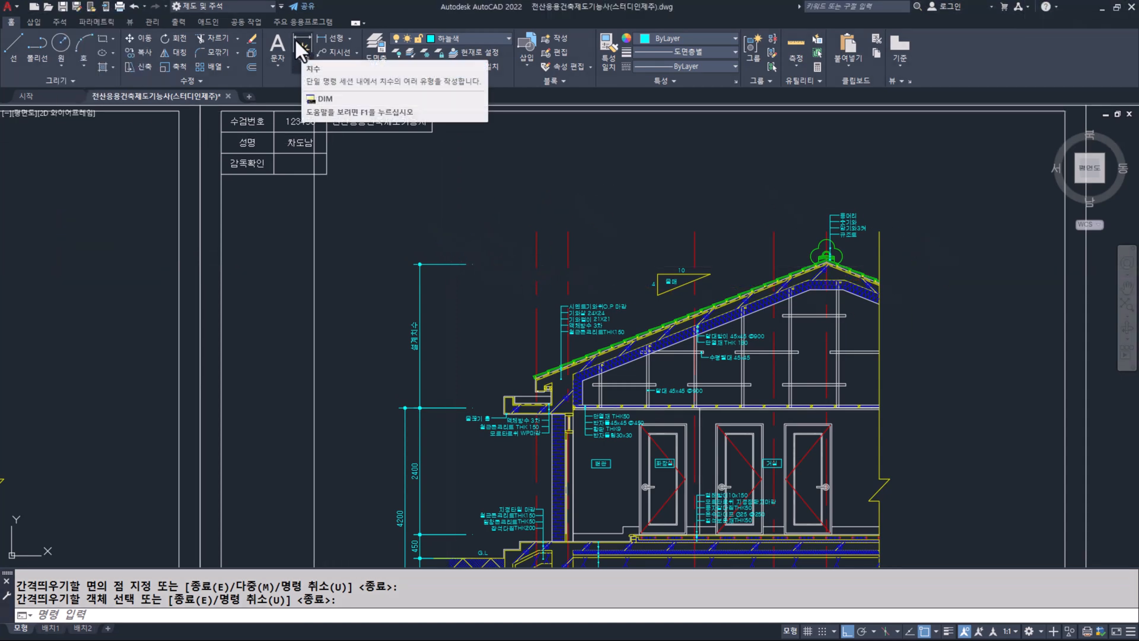
Dimension horizontally from the eaves line's upper end to the wall centreline, placing the dimension line 1000 above them.
{"action": "left_click", "coordinate": [301, 53]}
{"action": "left_click", "coordinate": [537, 231]}
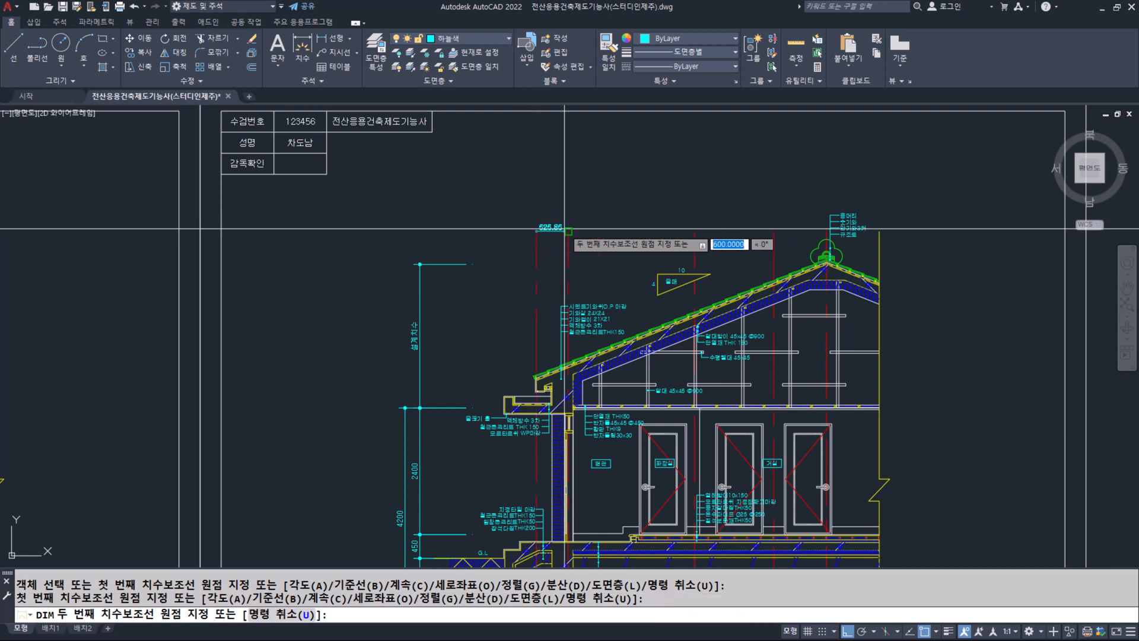
{"action": "left_click", "coordinate": [570, 230]}
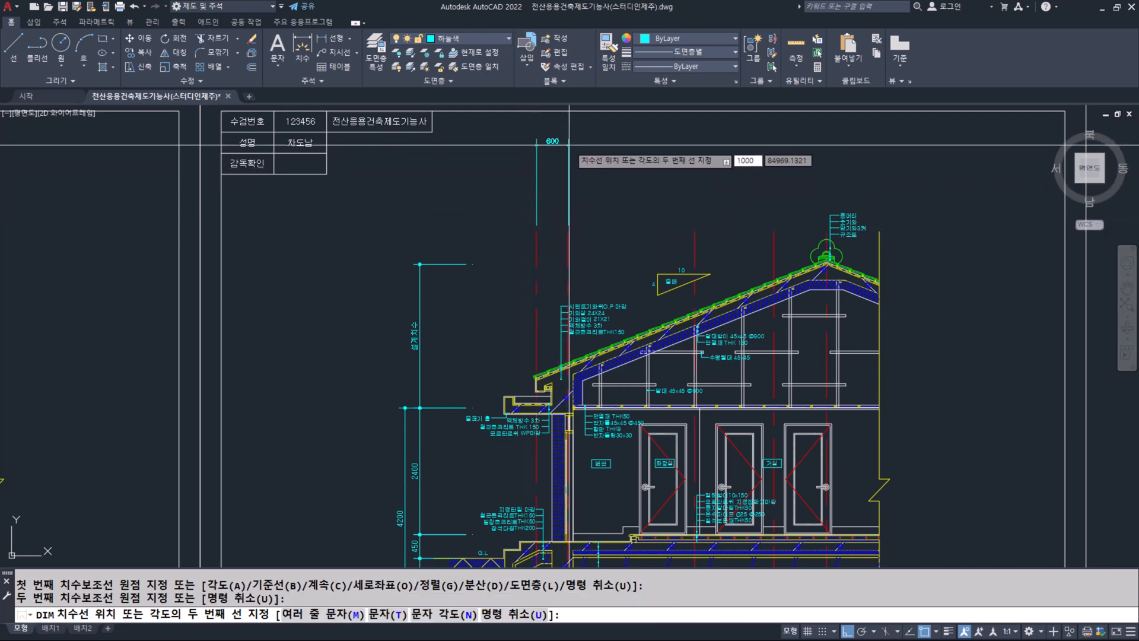
{"action": "type", "text": "1000"}
{"action": "key", "text": "Return"}
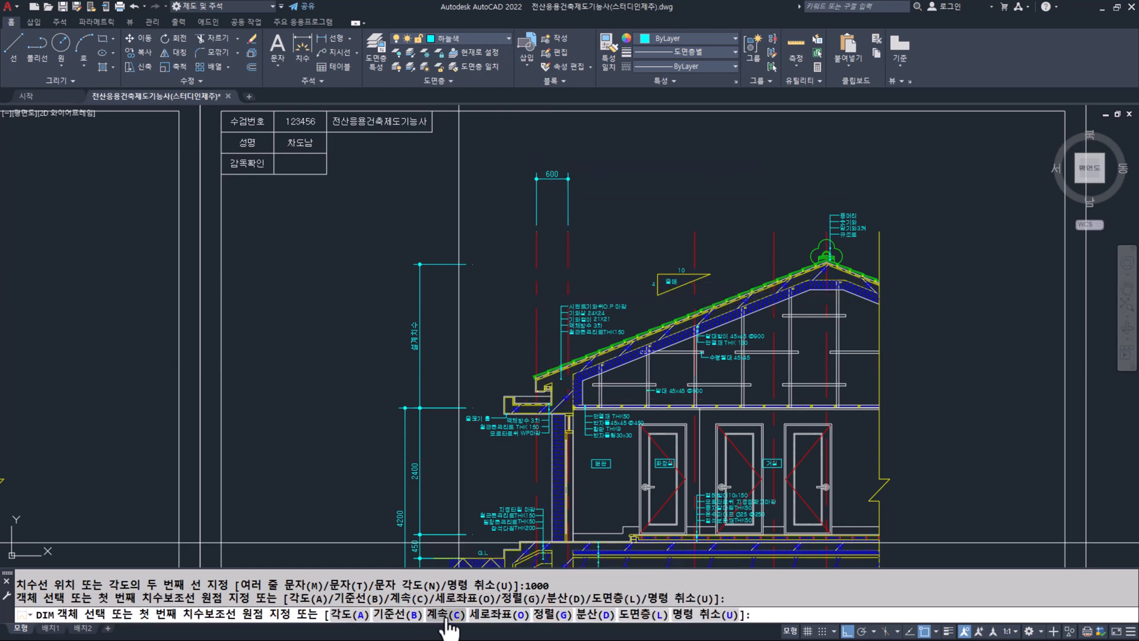
Continue the horizontal dimension chain from the wall centreline across the remaining centrelines to the section's break line.
{"action": "left_click", "coordinate": [446, 617]}
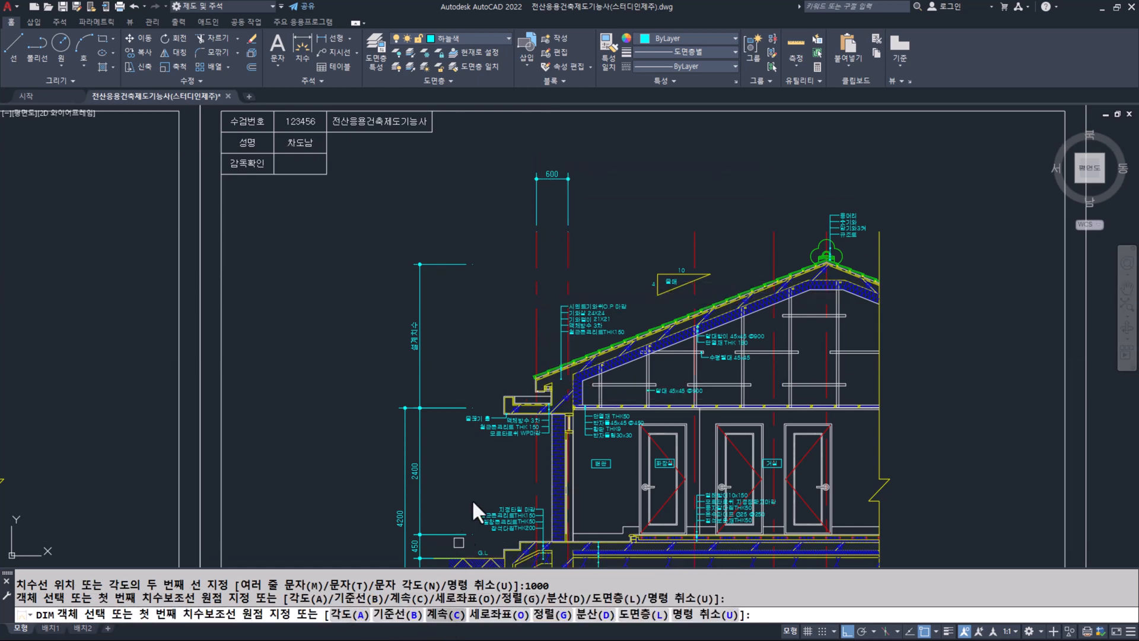
{"action": "left_click", "coordinate": [569, 189]}
{"action": "left_click", "coordinate": [694, 229]}
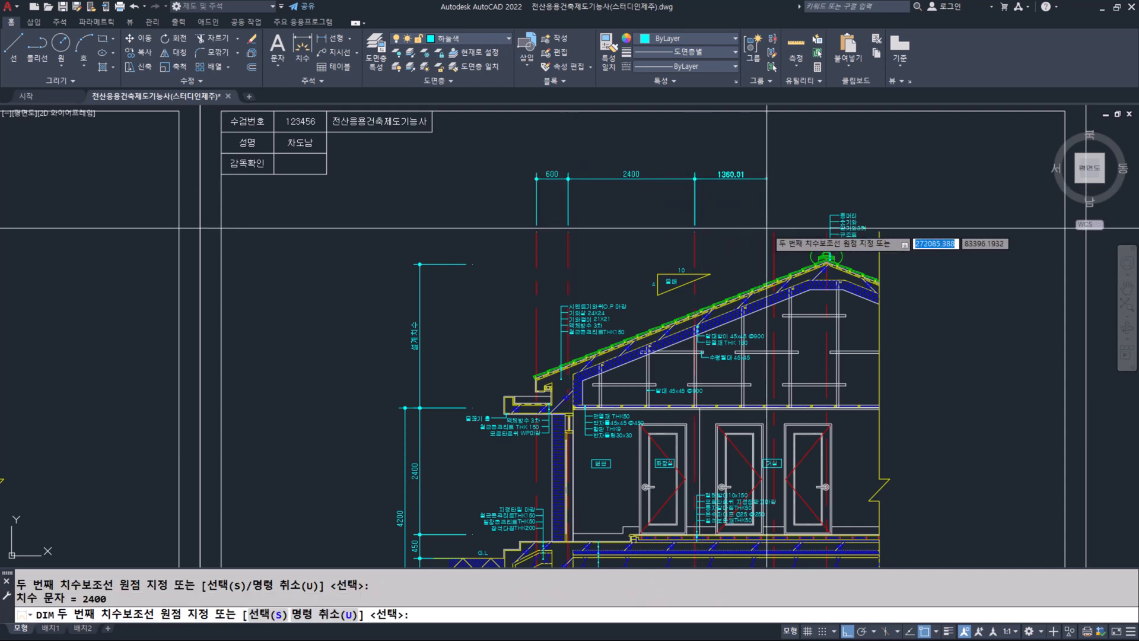
{"action": "left_click", "coordinate": [774, 235]}
{"action": "left_click", "coordinate": [826, 220]}
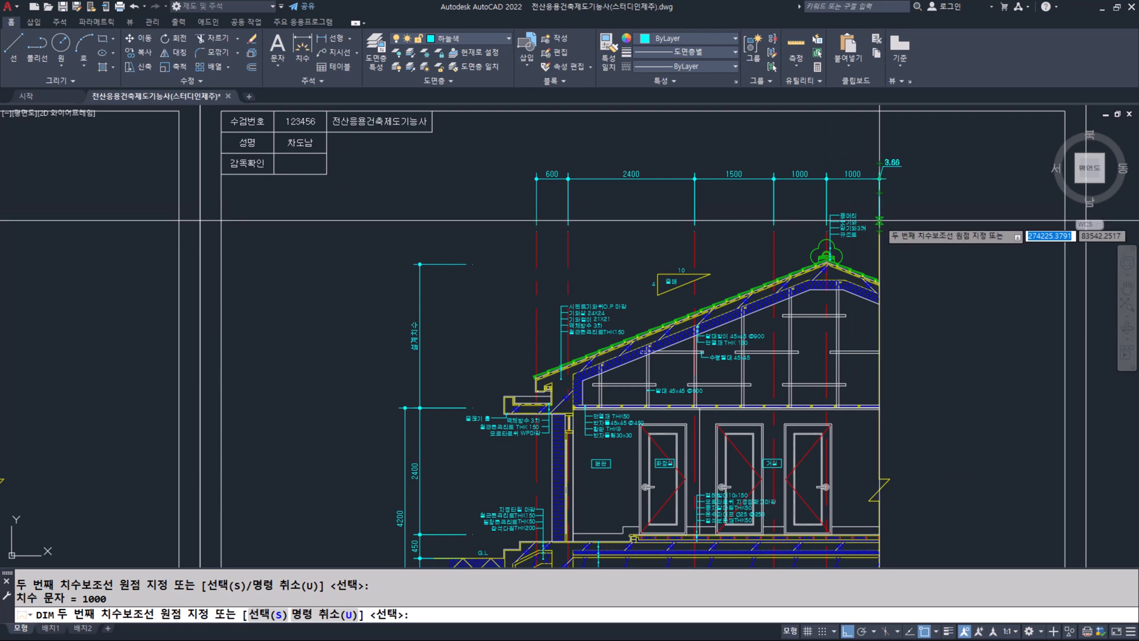
{"action": "key", "text": "Return"}
{"action": "key", "text": "Return"}
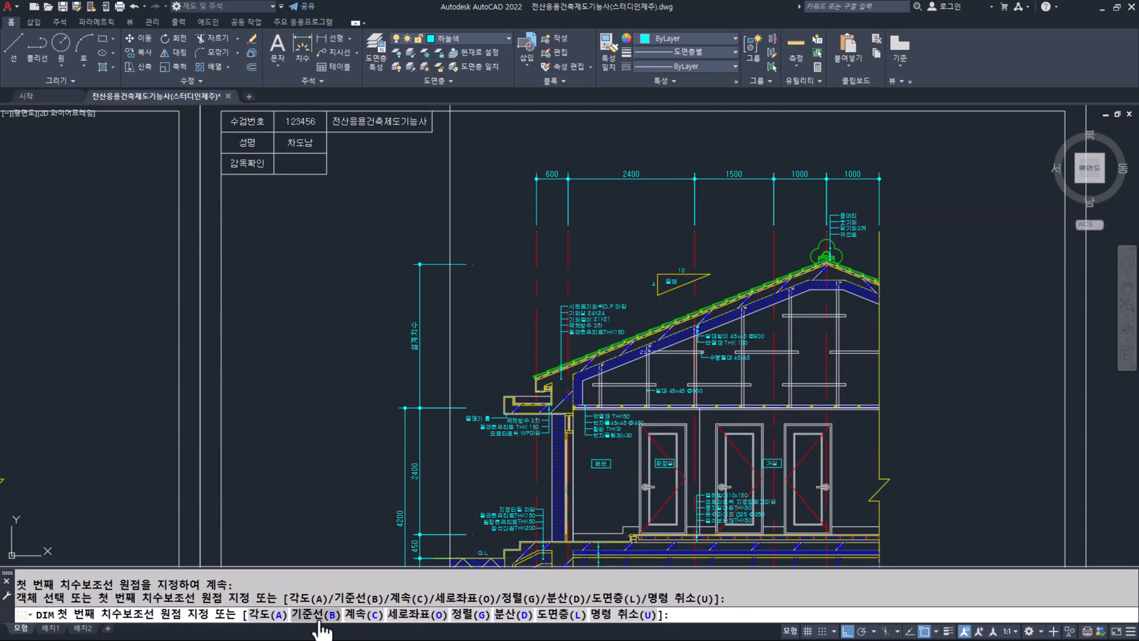
Add an overall horizontal baseline dimension from the eaves line to the ridge centreline, above the chained dimensions.
{"action": "key", "text": "Return"}
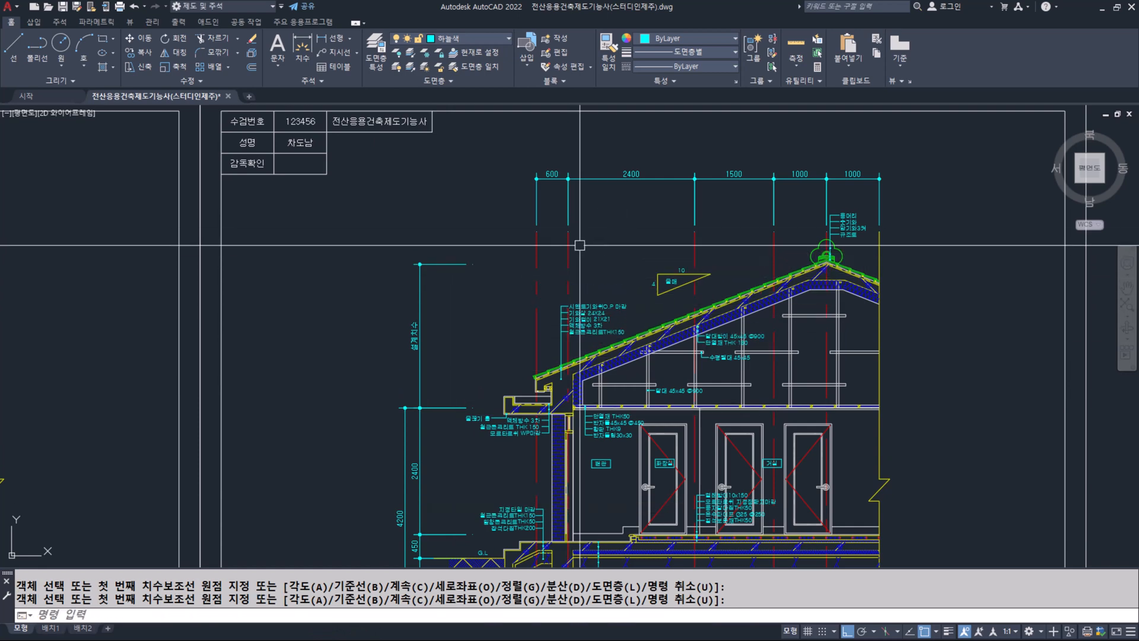
{"action": "left_click", "coordinate": [298, 38]}
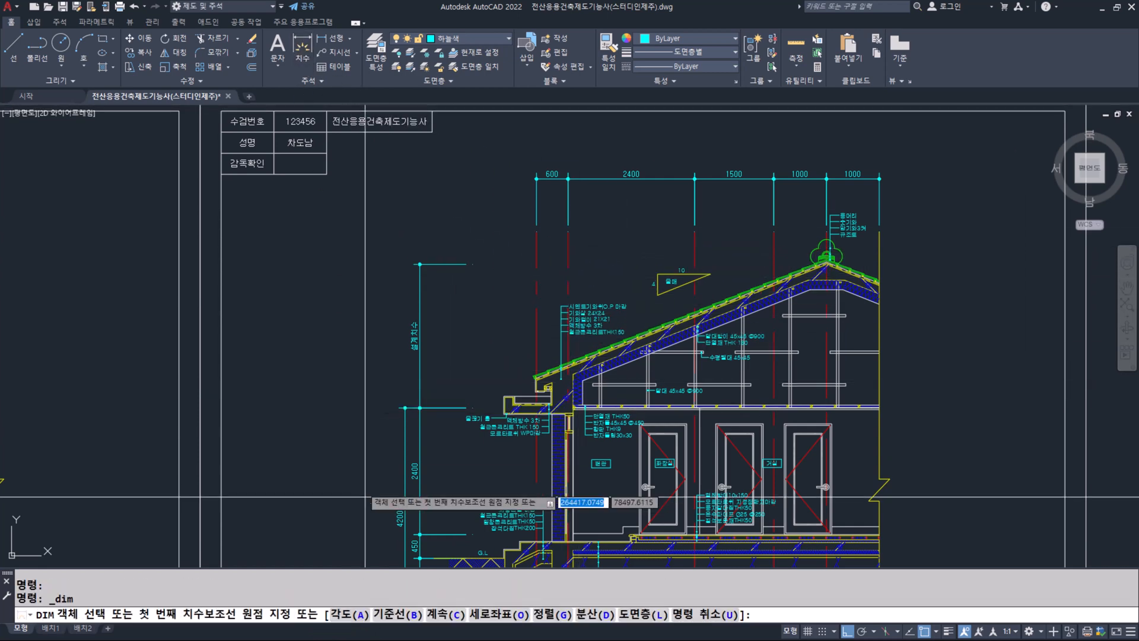
{"action": "left_click", "coordinate": [397, 615]}
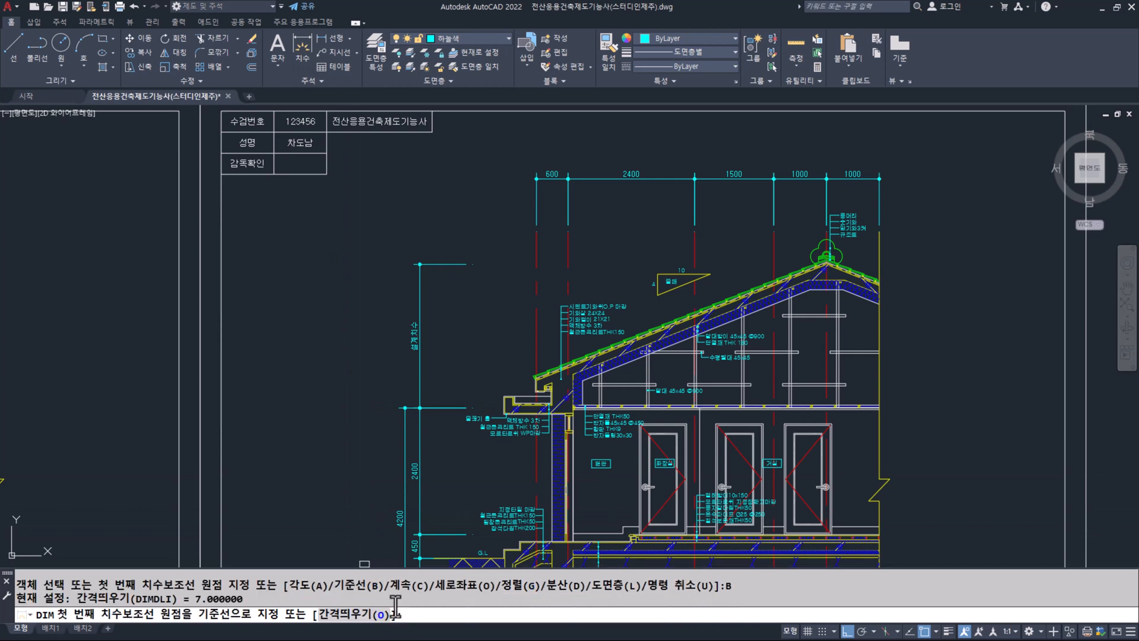
{"action": "left_click", "coordinate": [535, 197]}
{"action": "scroll", "coordinate": [827, 238], "scroll_direction": "up", "scroll_amount": 2}
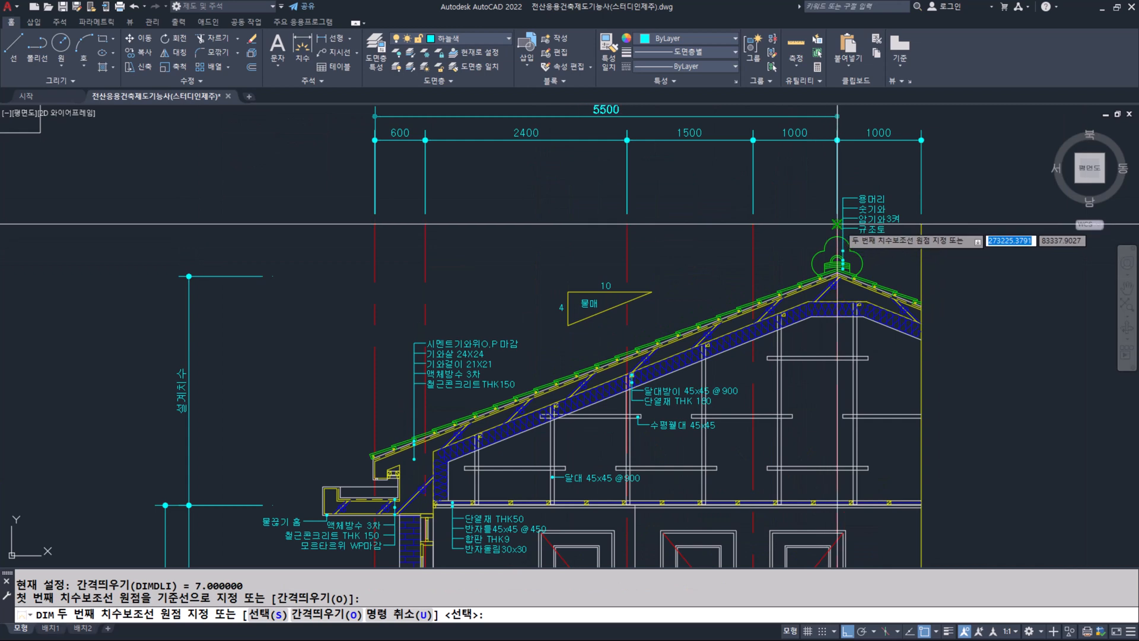
{"action": "left_click", "coordinate": [836, 224]}
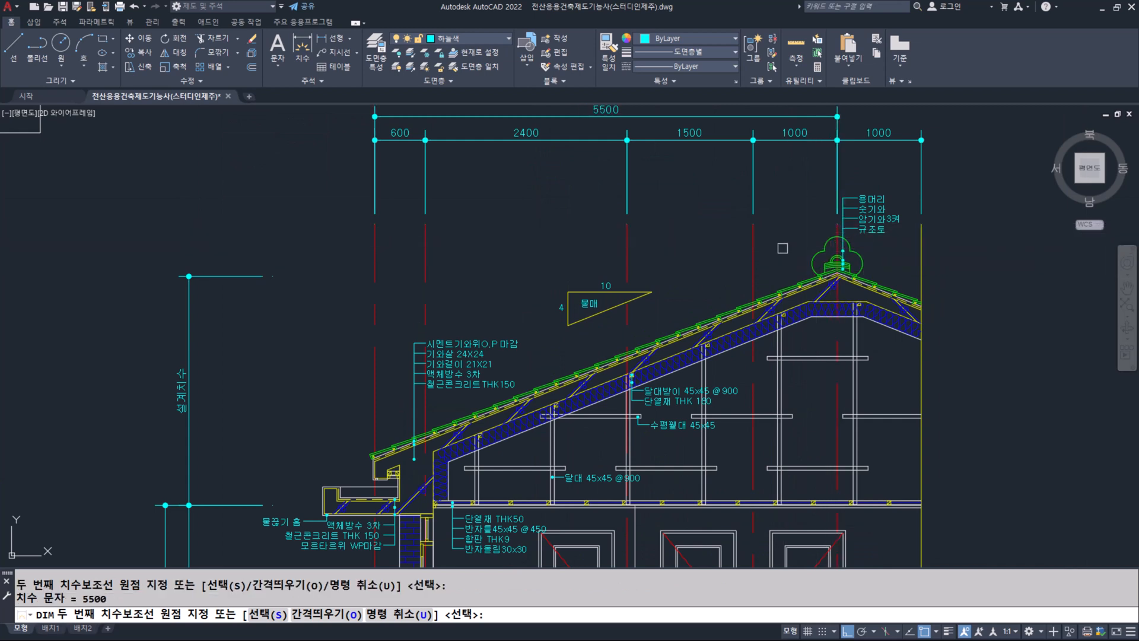
{"action": "key", "text": "Return"}
{"action": "key", "text": "Return"}
{"action": "key", "text": "Escape"}
Replace the text of the dimension between the ridge centreline and the section's break line with 설계치수.
{"action": "scroll", "coordinate": [712, 249], "scroll_direction": "up", "scroll_amount": 3}
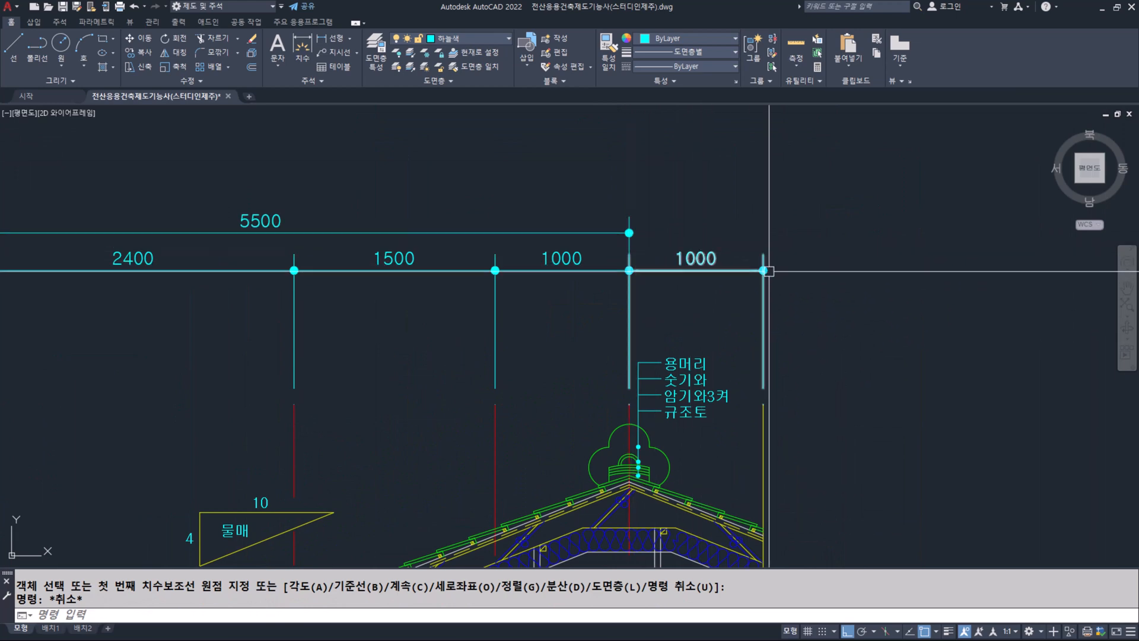
{"action": "scroll", "coordinate": [729, 292], "scroll_direction": "down", "scroll_amount": 4}
{"action": "key", "text": "ctrl+F2"}
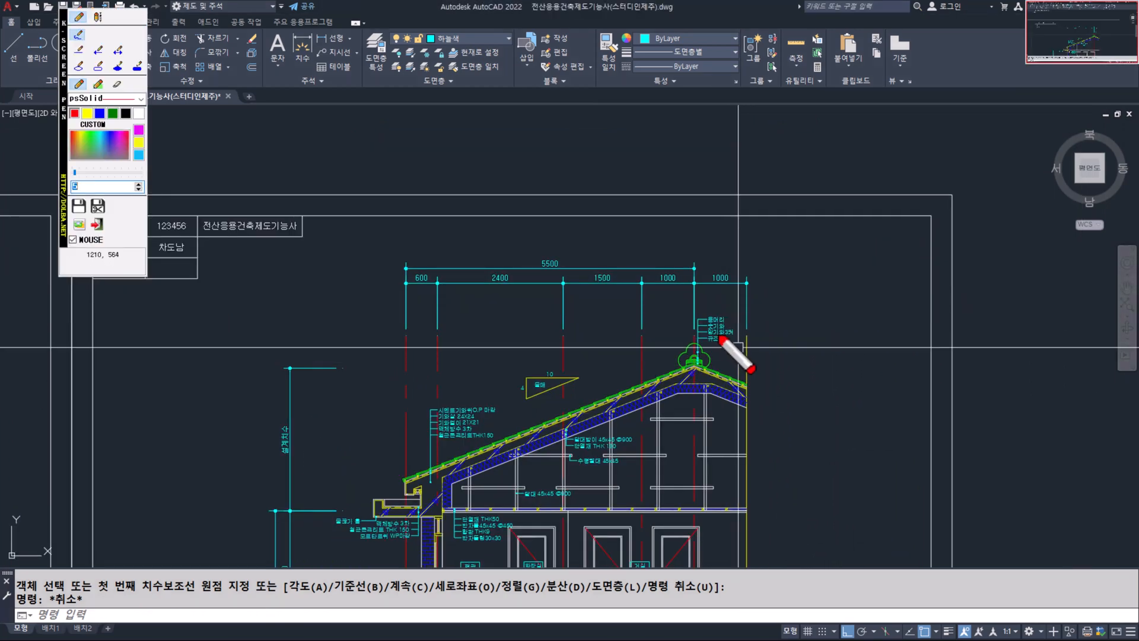
{"action": "key", "text": "ctrl+F2"}
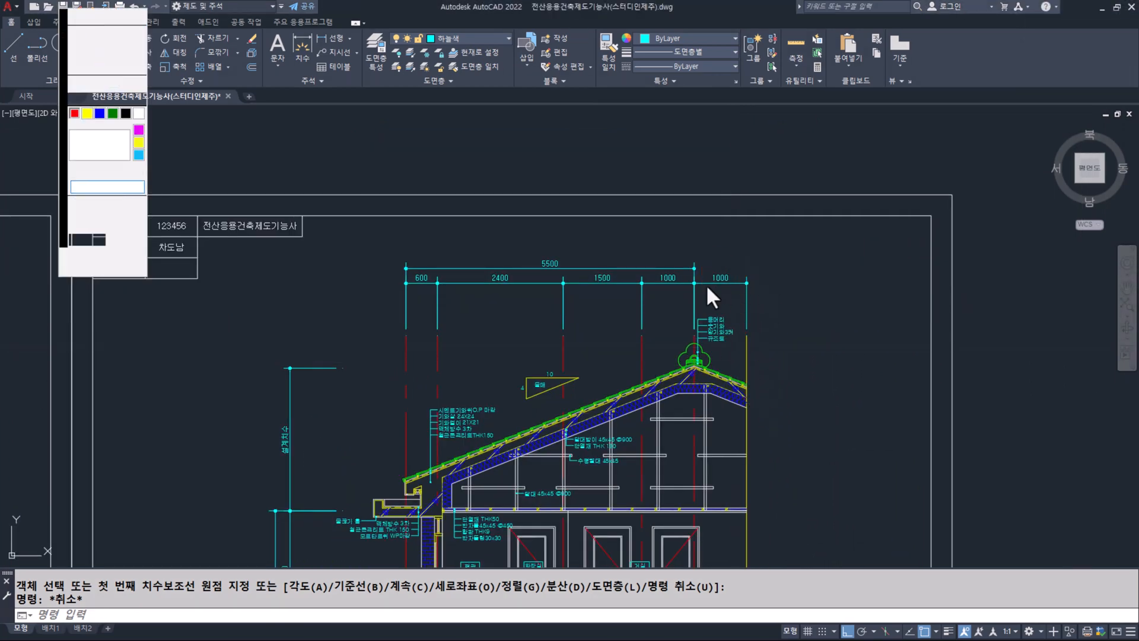
{"action": "scroll", "coordinate": [723, 276], "scroll_direction": "up", "scroll_amount": 4}
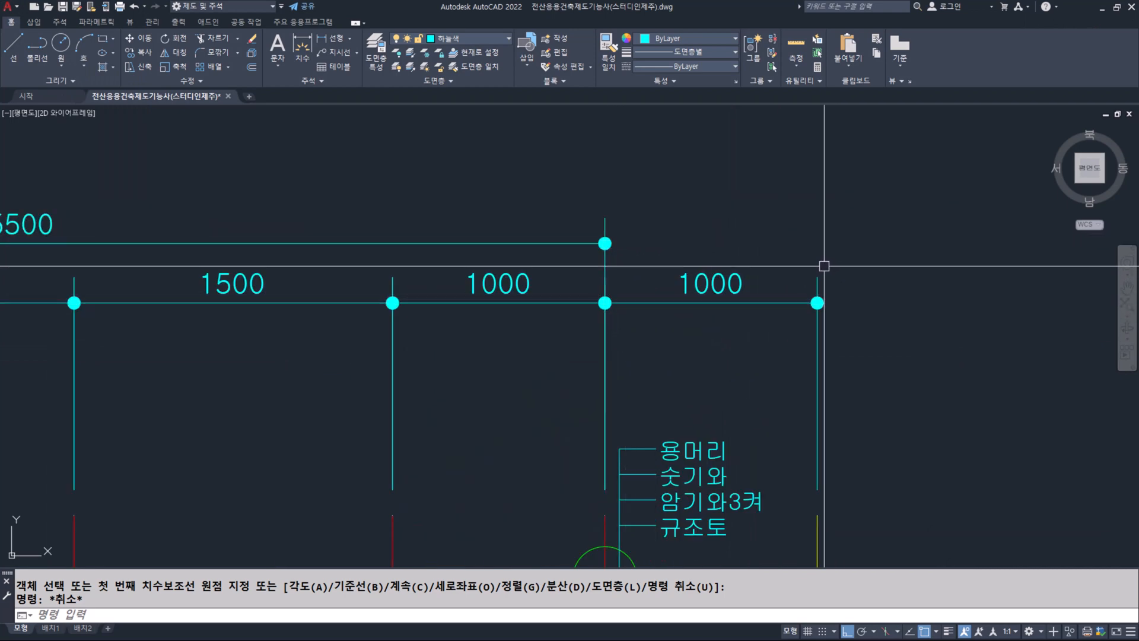
{"action": "left_click", "coordinate": [724, 287]}
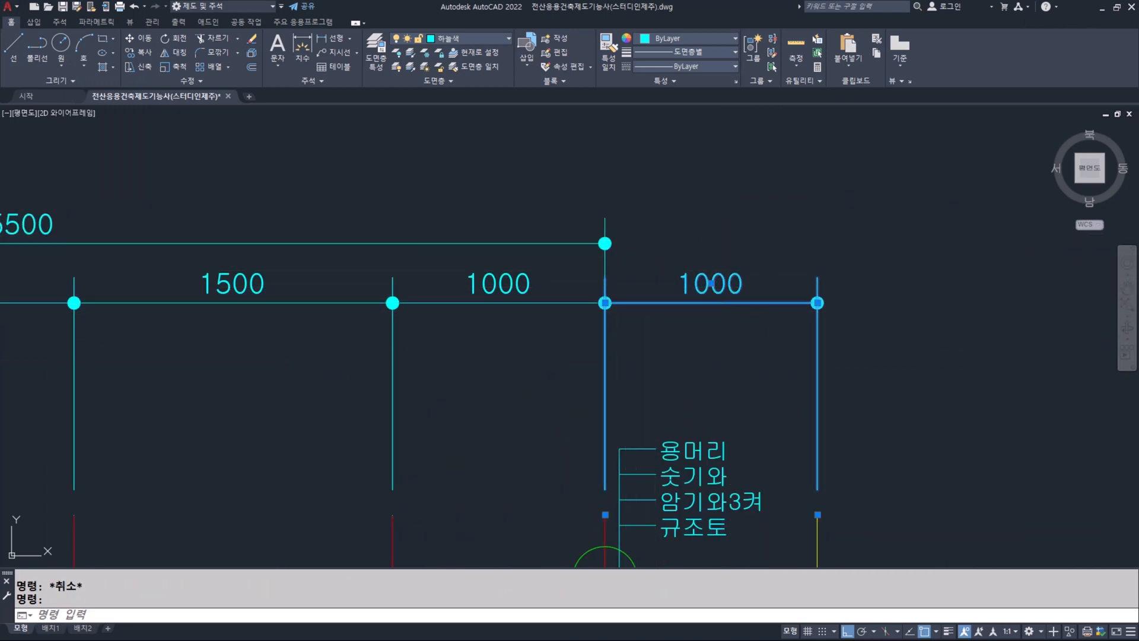
{"action": "double_click", "coordinate": [720, 287]}
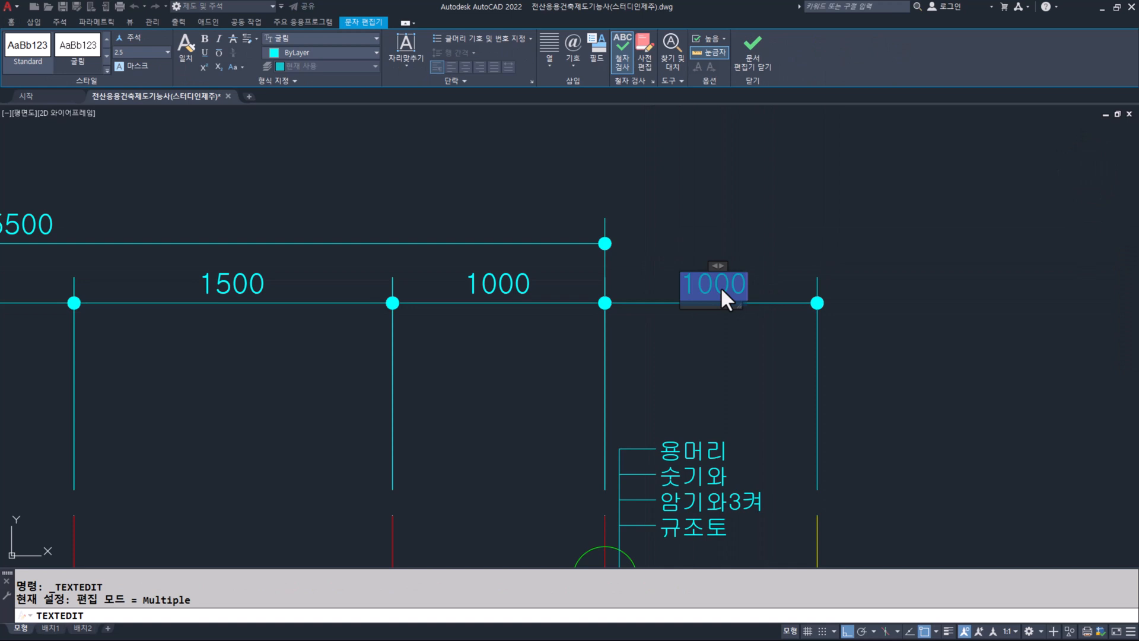
{"action": "type", "text": "사"}
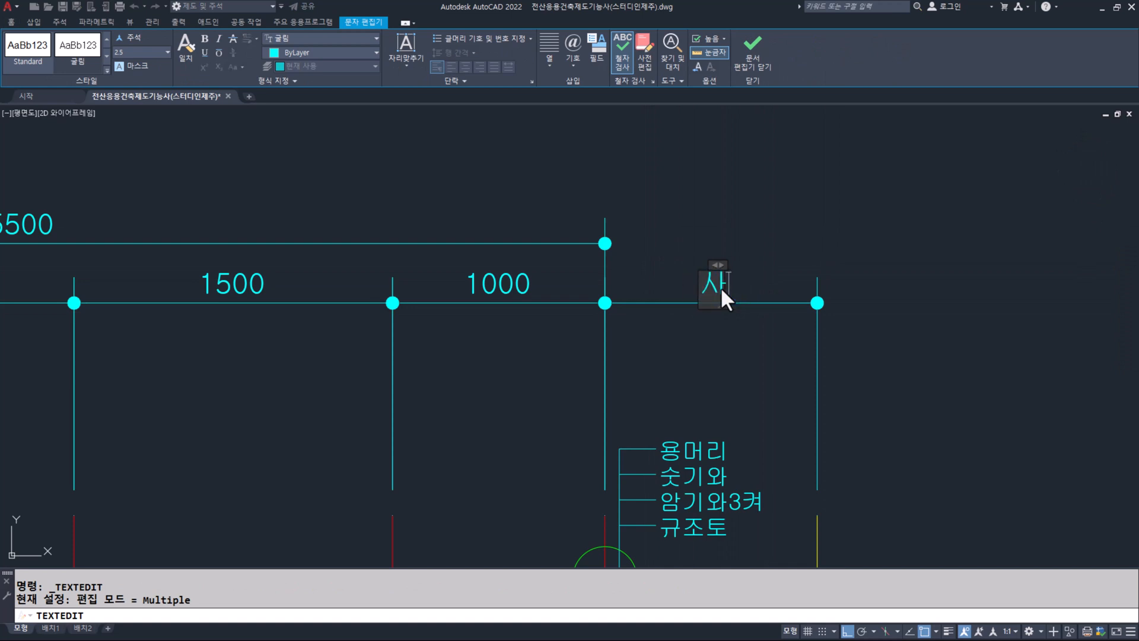
{"action": "type", "text": "계치수"}
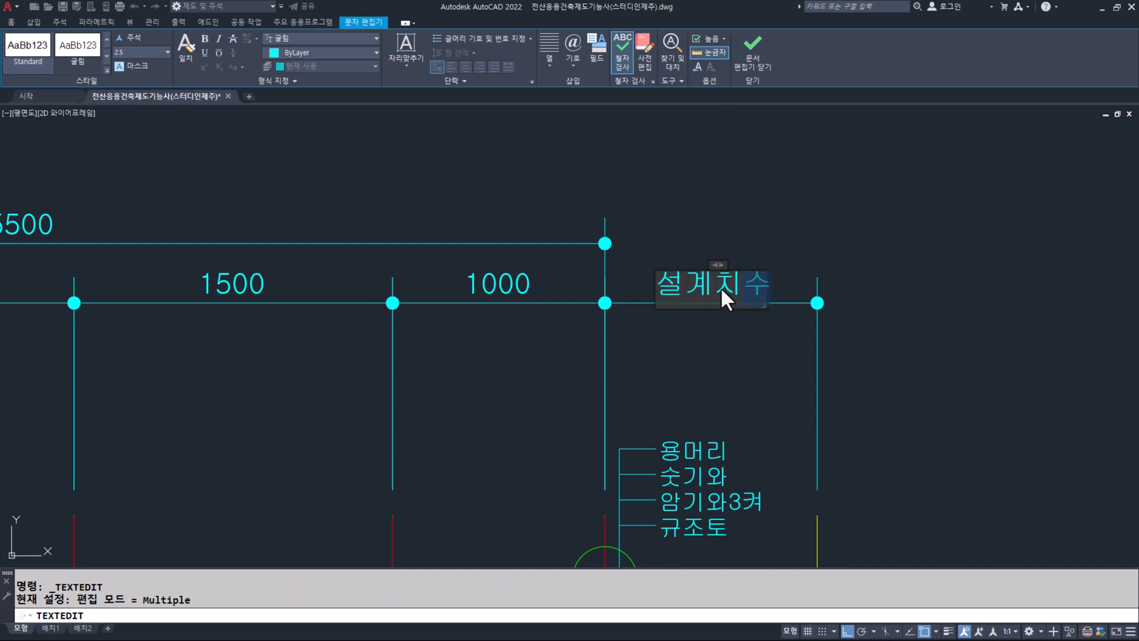
{"action": "left_click", "coordinate": [752, 52]}
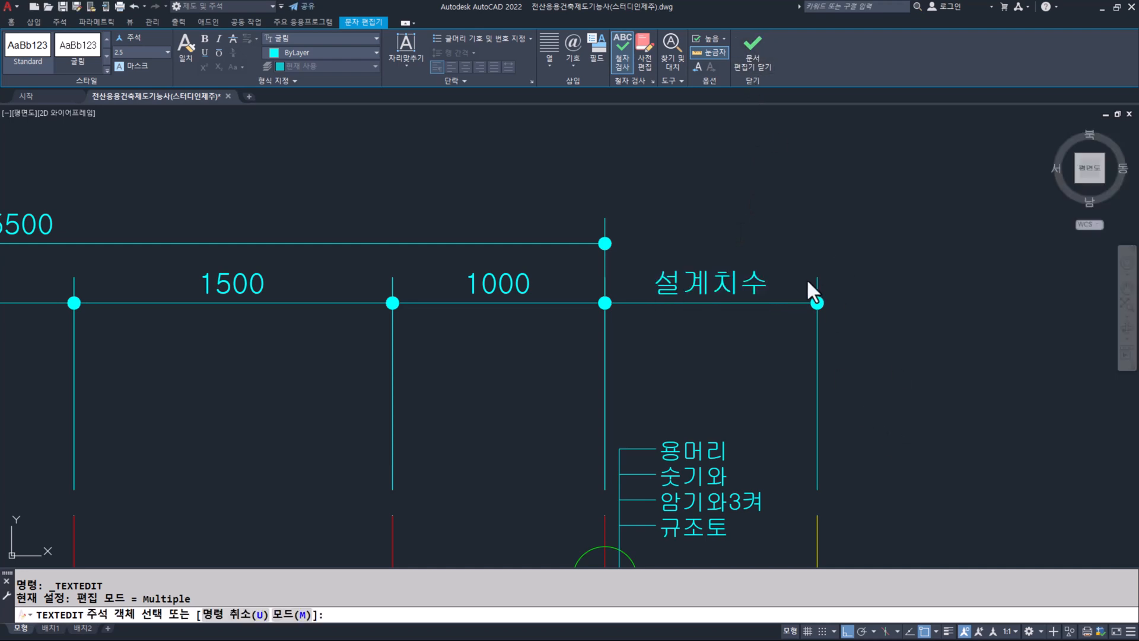
{"action": "key", "text": "space"}
Review the height and roof dimensions of the section and examine the footing area under the outer wall.
{"action": "scroll", "coordinate": [752, 343], "scroll_direction": "down", "scroll_amount": 2}
{"action": "scroll", "coordinate": [696, 500], "scroll_direction": "down", "scroll_amount": 1}
{"action": "mouse_move", "coordinate": [695, 500]}
{"action": "middle_mouse_down"}
{"action": "mouse_move", "coordinate": [714, 310]}
{"action": "mouse_move", "coordinate": [738, 281]}
{"action": "middle_mouse_up"}
{"action": "scroll", "coordinate": [713, 313], "scroll_direction": "down", "scroll_amount": 1}
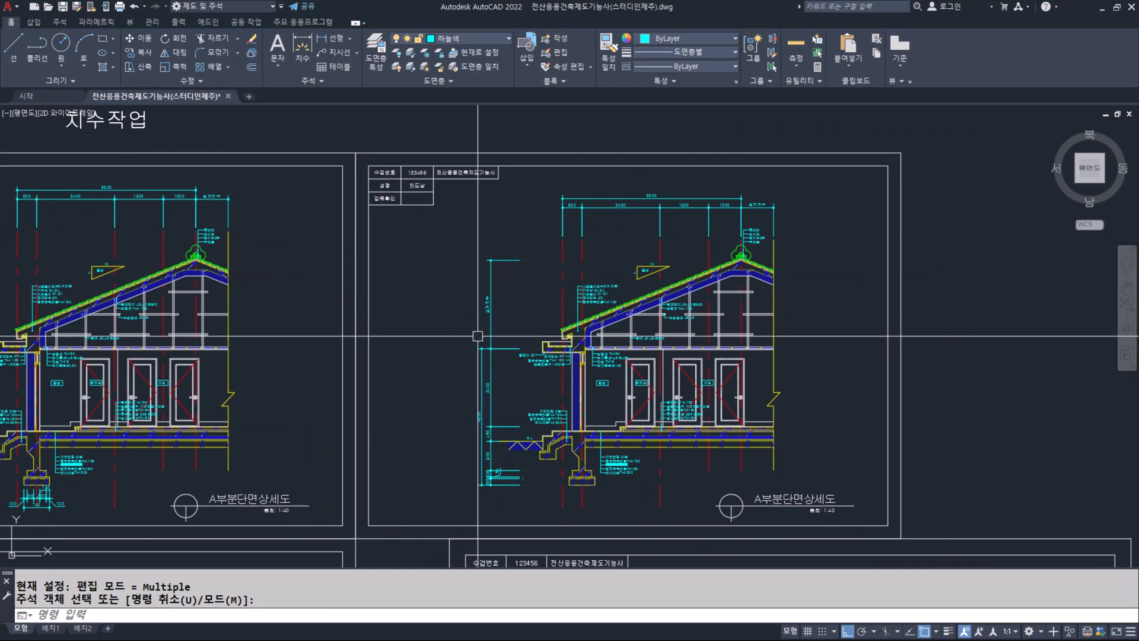
{"action": "key", "text": "ctrl+1"}
{"action": "left_click_drag", "start_coordinate": [494, 275], "coordinate": [495, 283]}
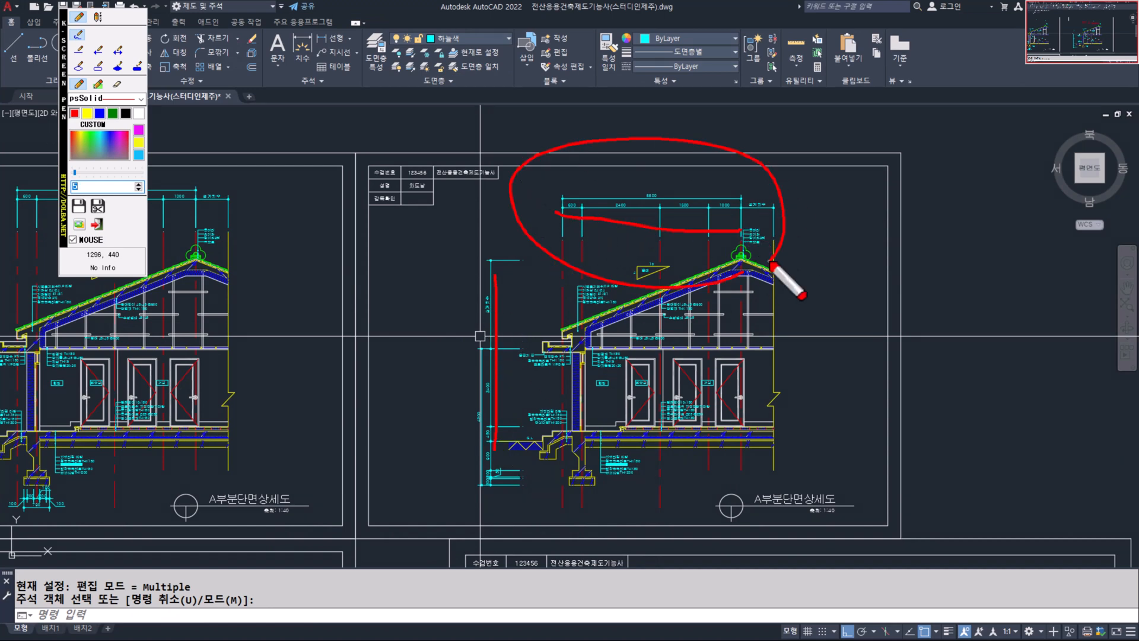
{"action": "key", "text": "Escape"}
{"action": "middle_click_drag", "start_coordinate": [586, 484], "coordinate": [619, 331]}
{"action": "scroll", "coordinate": [619, 331], "scroll_direction": "up", "scroll_amount": 3}
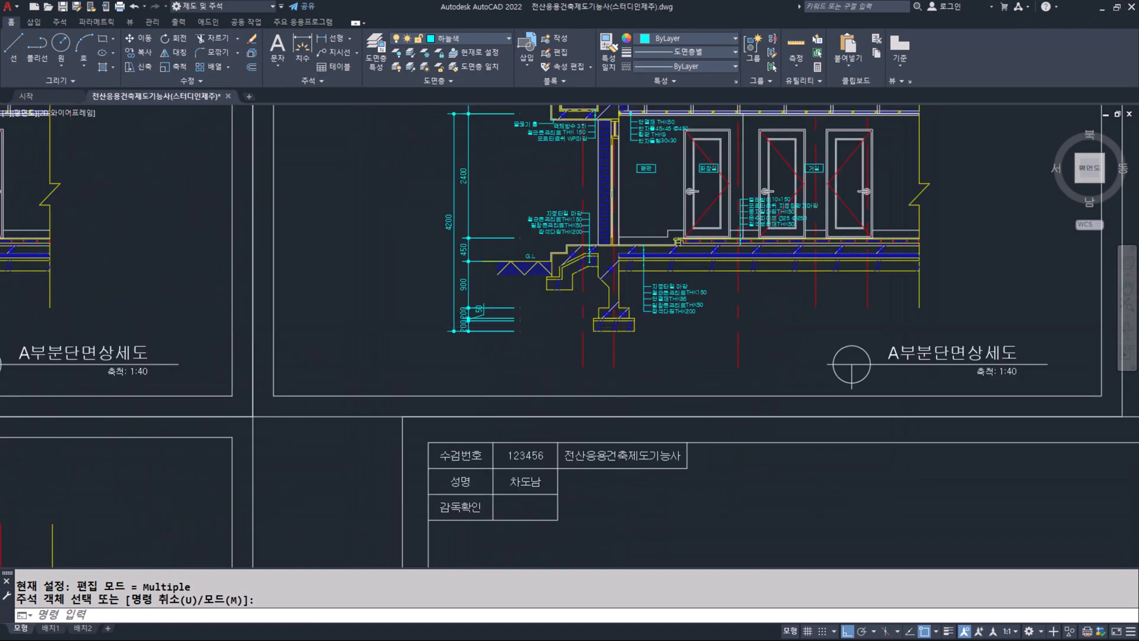
{"action": "key", "text": "ctrl+1"}
{"action": "left_click_drag", "start_coordinate": [588, 262], "coordinate": [506, 298]}
{"action": "key", "text": "Escape"}
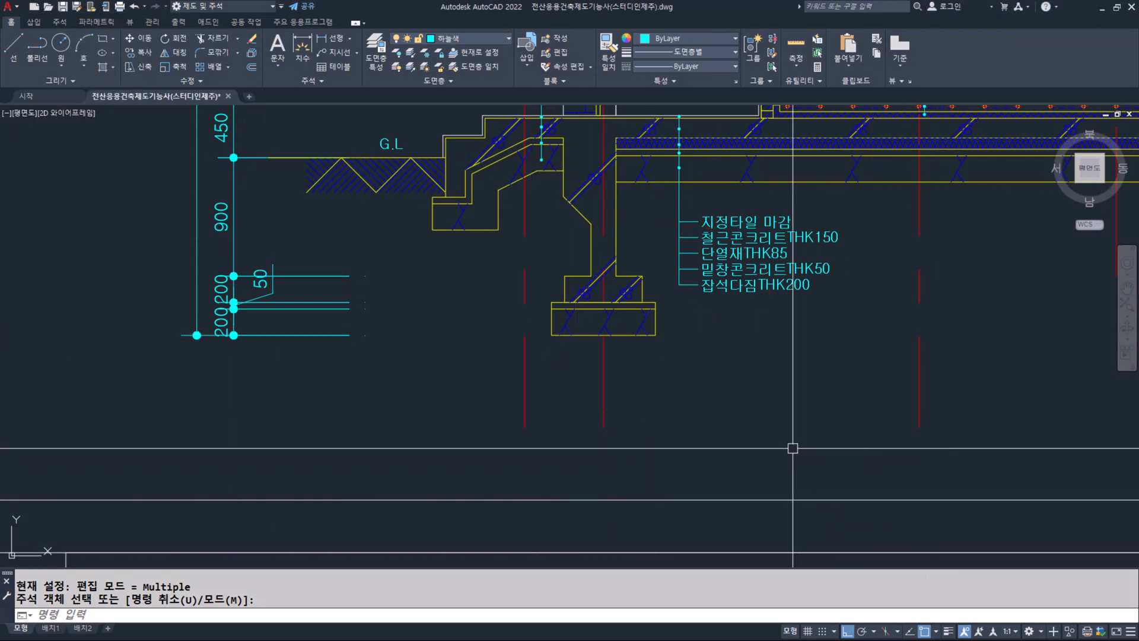
Draw vertical construction lines through the footing's outer edge and both faces of the foundation wall.
{"action": "type", "text": "x"}
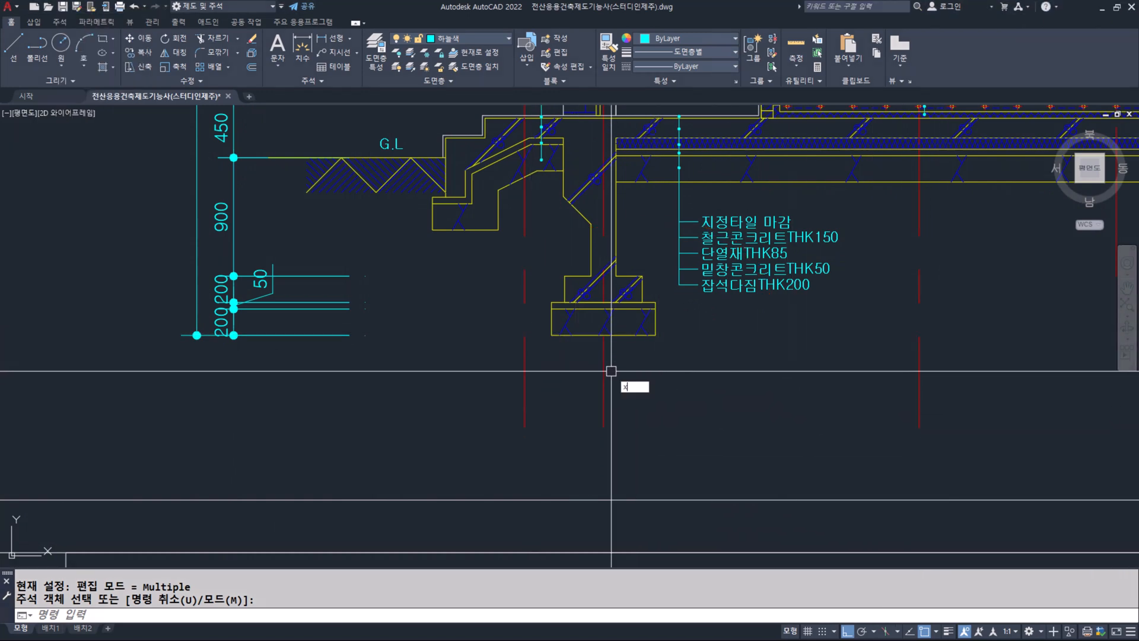
{"action": "key", "text": "Return"}
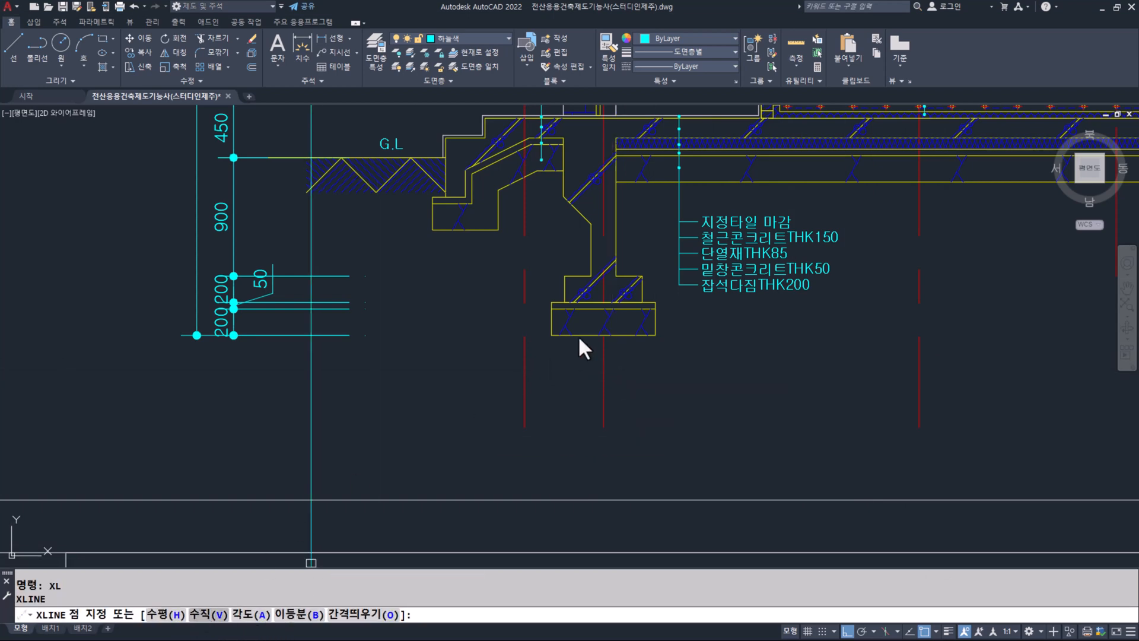
{"action": "type", "text": "v"}
{"action": "key", "text": "Return"}
{"action": "scroll", "coordinate": [541, 341], "scroll_direction": "up", "scroll_amount": 2}
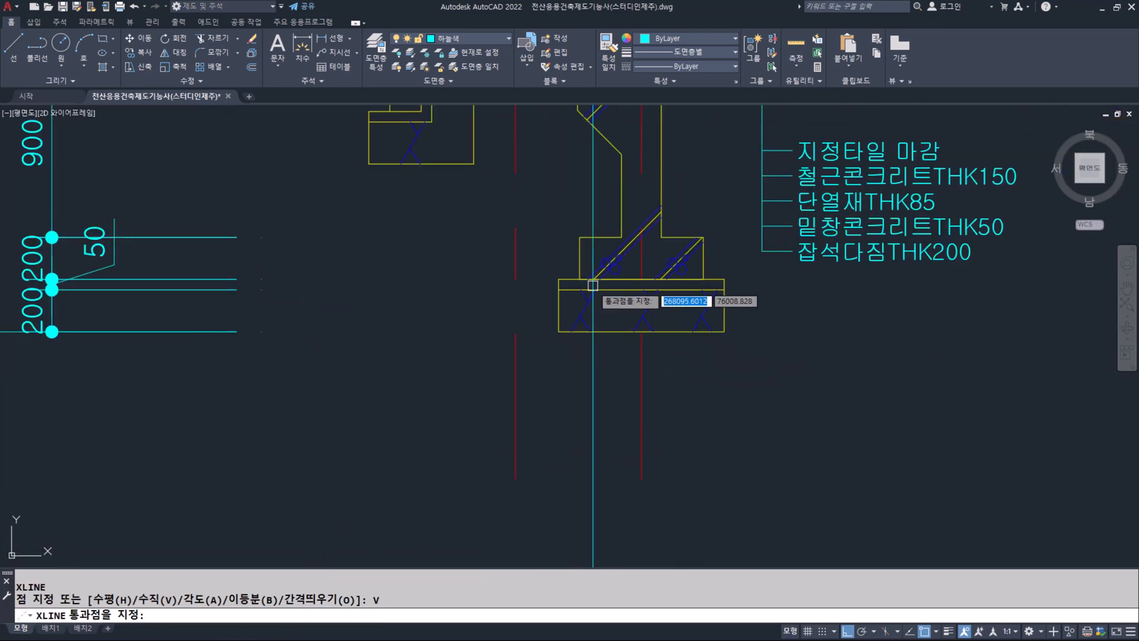
{"action": "left_click", "coordinate": [580, 261]}
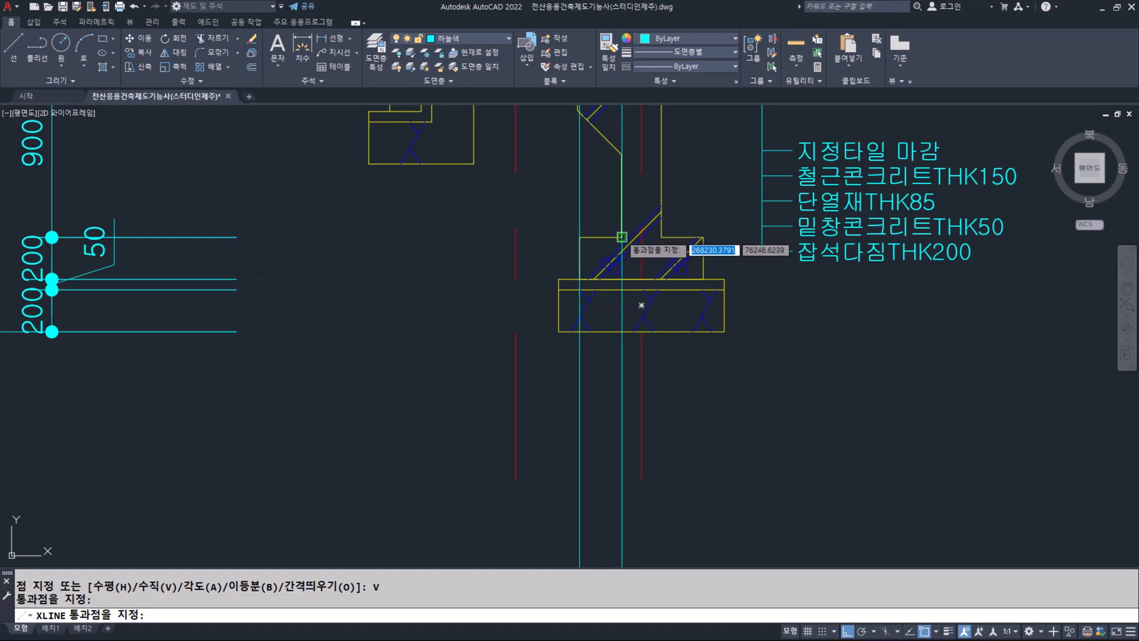
{"action": "left_click", "coordinate": [662, 232]}
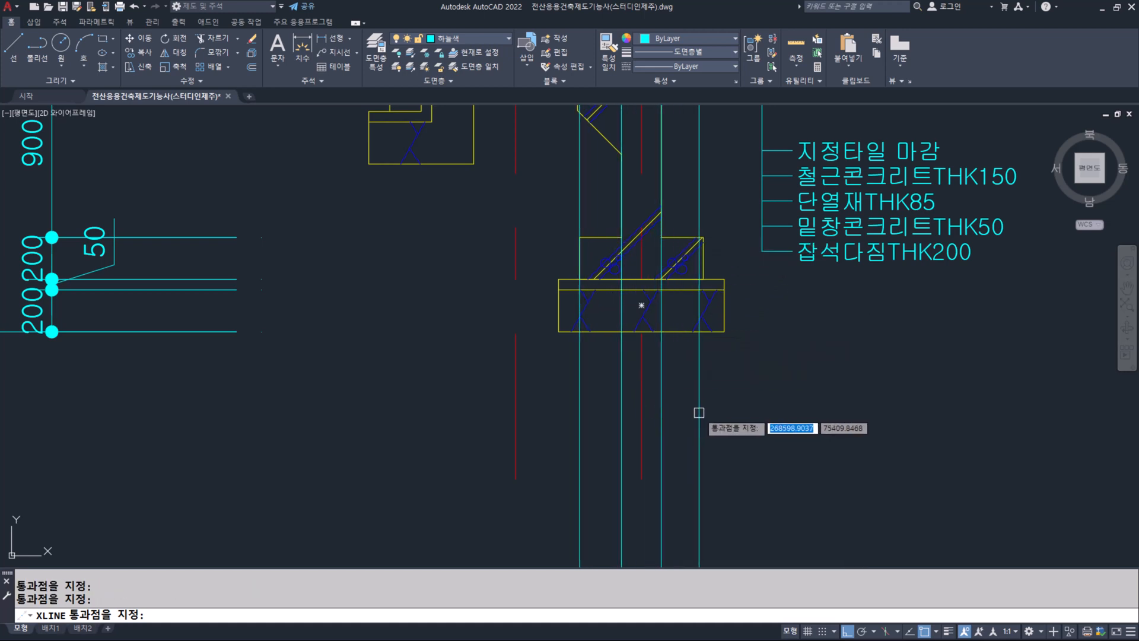
{"action": "key", "text": "Return"}
Trim the three vertical construction lines off below the underside of the footing's base.
{"action": "type", "text": "tr"}
{"action": "key", "text": "Return"}
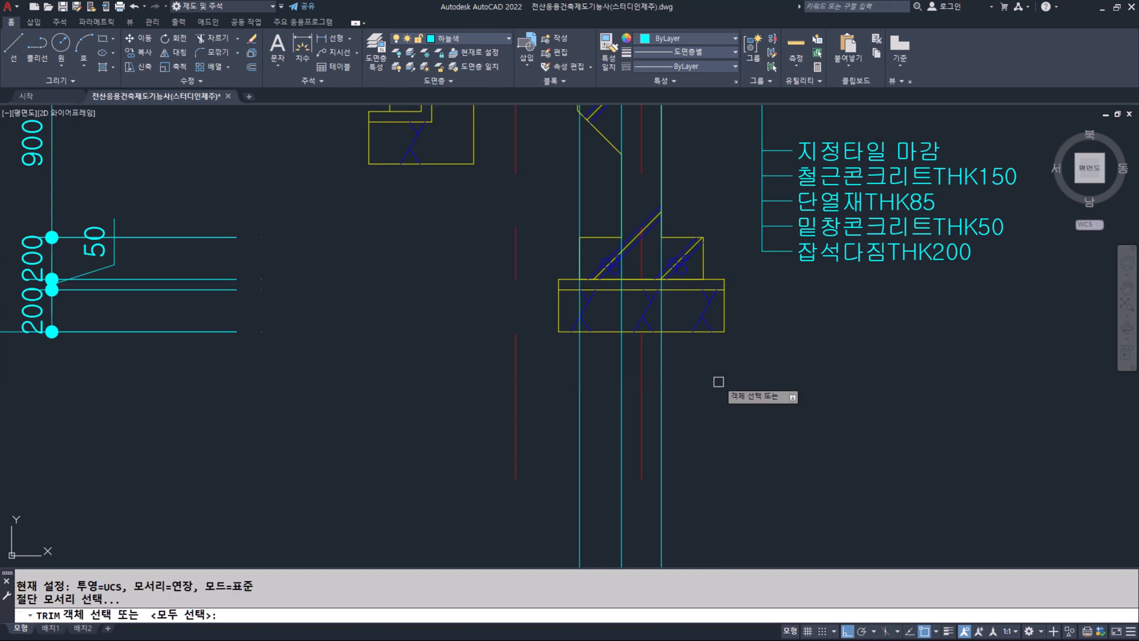
{"action": "key", "text": "Return"}
{"action": "left_click", "coordinate": [660, 347]}
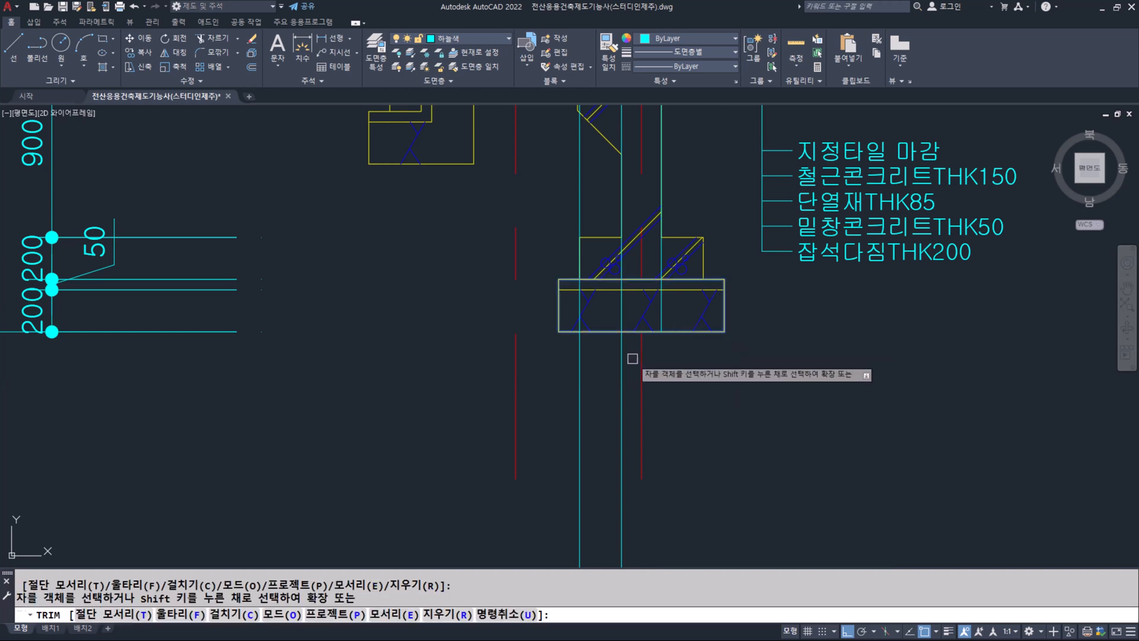
{"action": "left_click", "coordinate": [579, 358]}
{"action": "key", "text": "Return"}
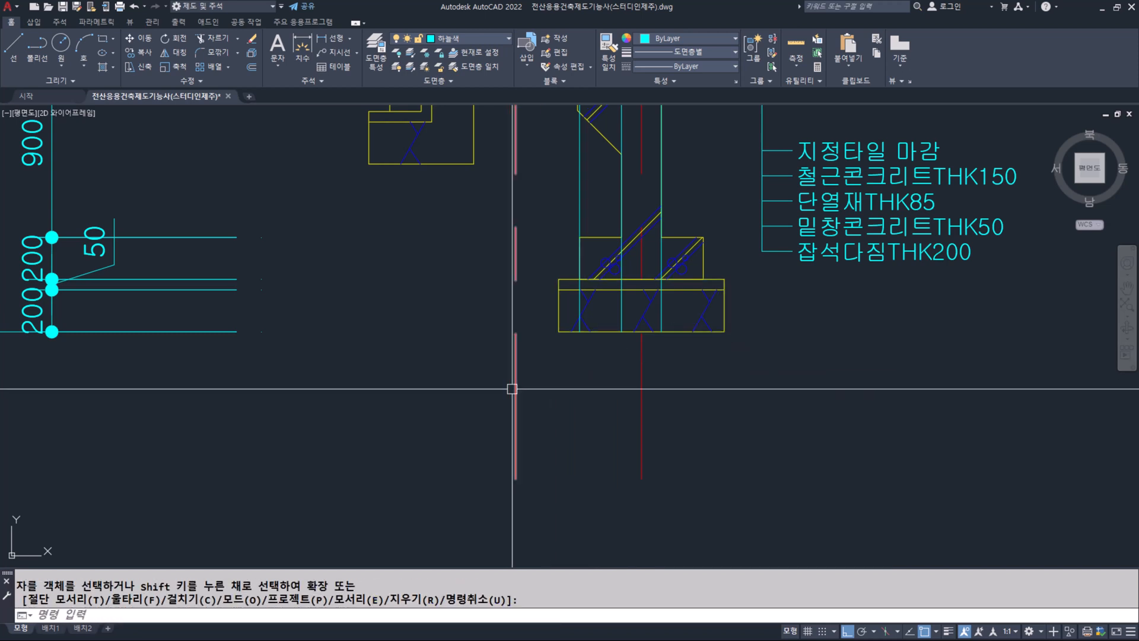
{"action": "key", "text": "ctrl+F12"}
{"action": "left_click_drag", "start_coordinate": [560, 334], "coordinate": [572, 338]}
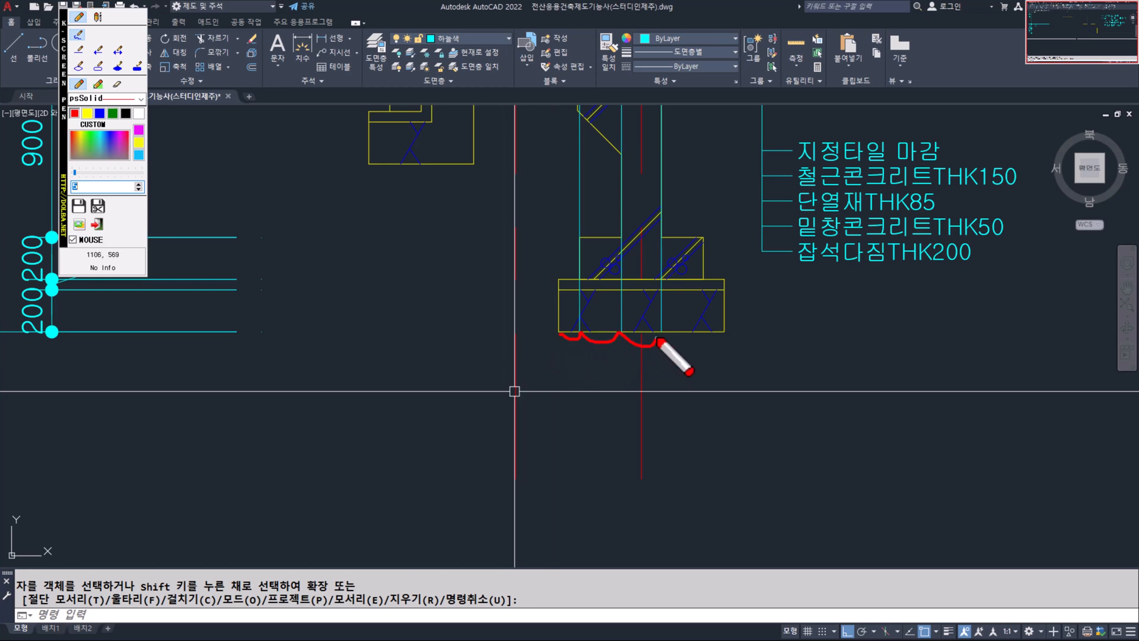
{"action": "key", "text": "ctrl+F12"}
{"action": "key", "text": "Escape"}
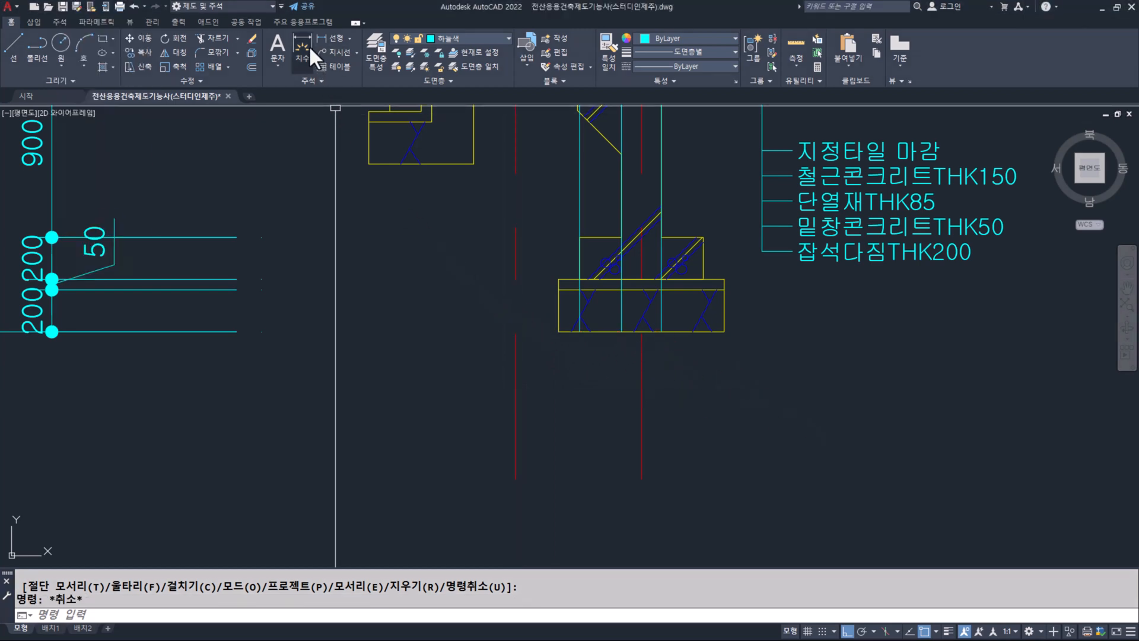
Dimension the offset between the base's outer corner and the footing's outer edge, placing the dimension line a short distance below the base.
{"action": "scroll", "coordinate": [569, 336], "scroll_direction": "up", "scroll_amount": 2}
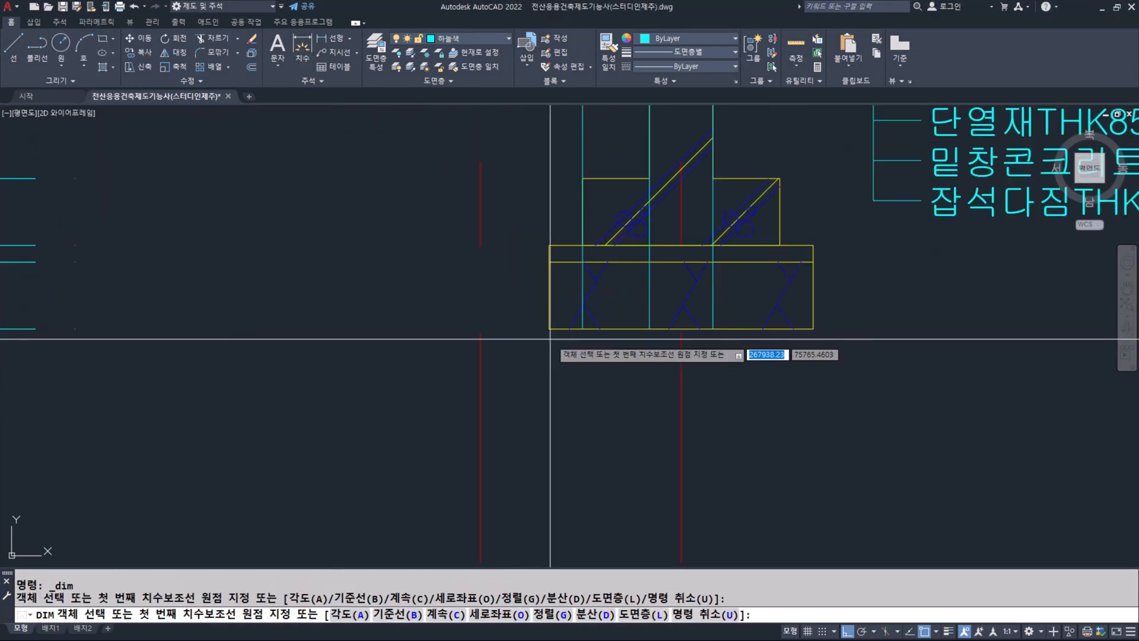
{"action": "left_click", "coordinate": [549, 328]}
{"action": "scroll", "coordinate": [579, 312], "scroll_direction": "up", "scroll_amount": 3}
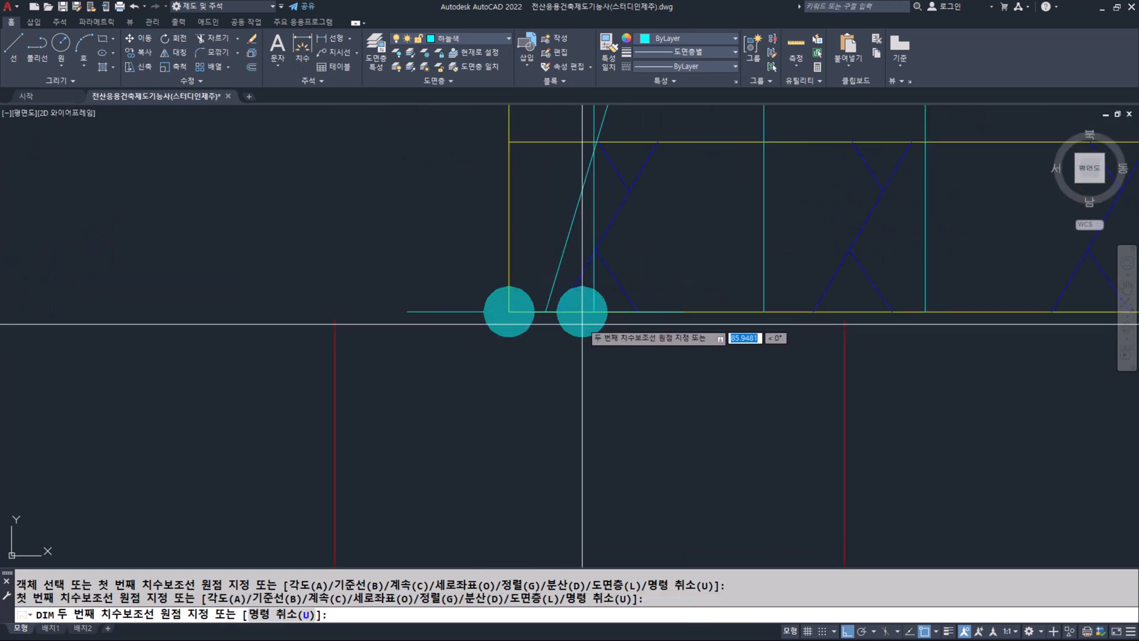
{"action": "left_click", "coordinate": [593, 311]}
{"action": "scroll", "coordinate": [587, 320], "scroll_direction": "down", "scroll_amount": 5}
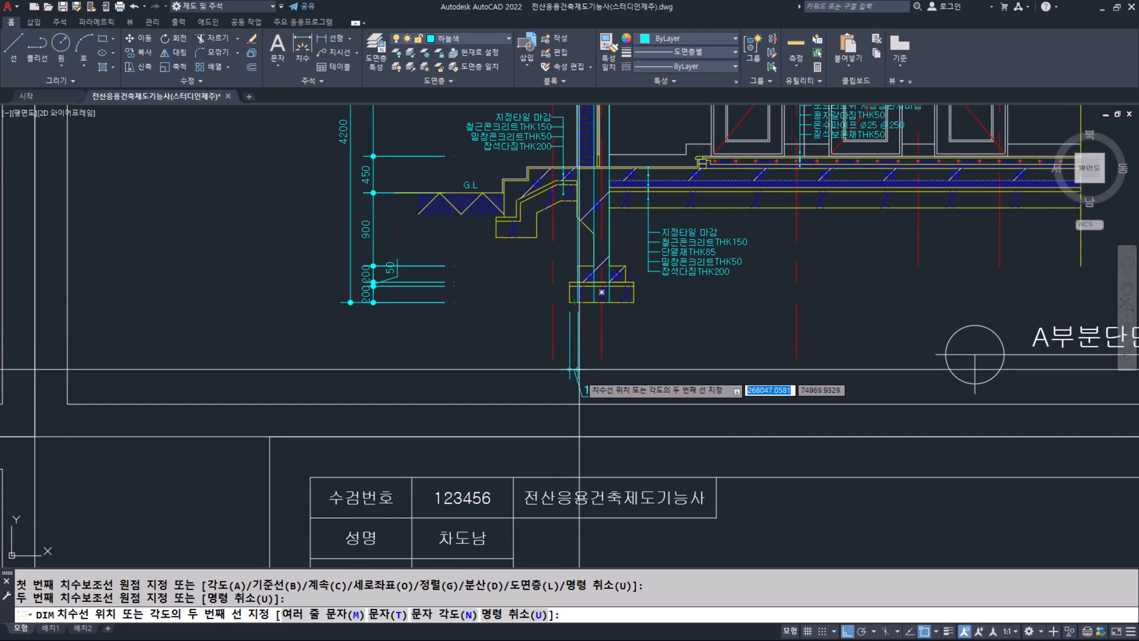
{"action": "scroll", "coordinate": [578, 344], "scroll_direction": "up", "scroll_amount": 2}
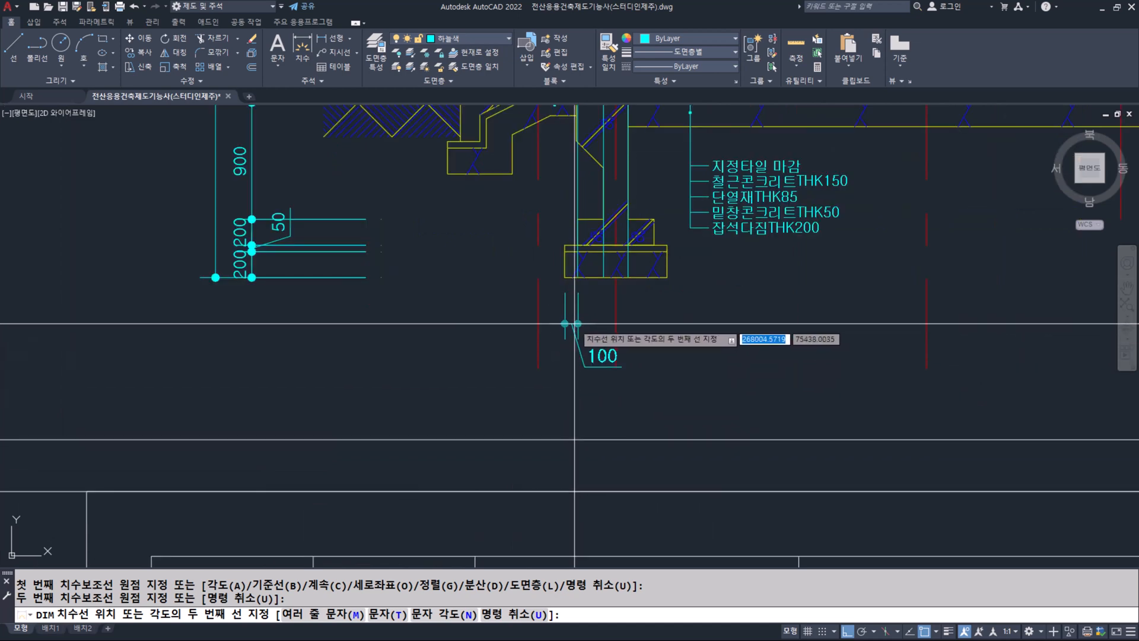
{"action": "scroll", "coordinate": [575, 298], "scroll_direction": "up", "scroll_amount": 4}
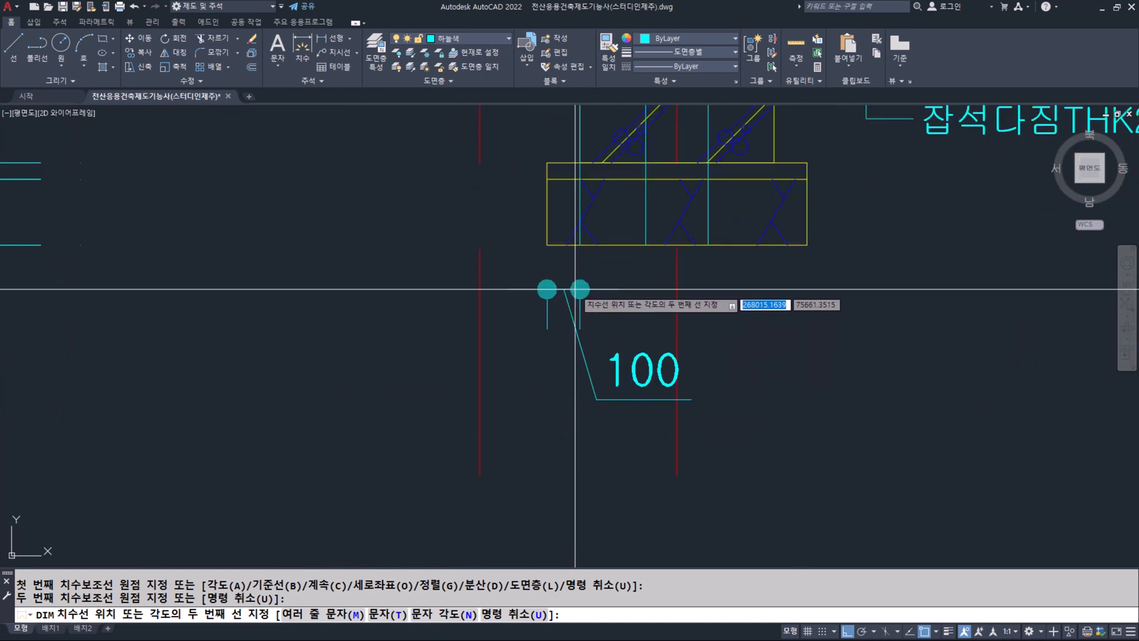
{"action": "key", "text": "ctrl+2"}
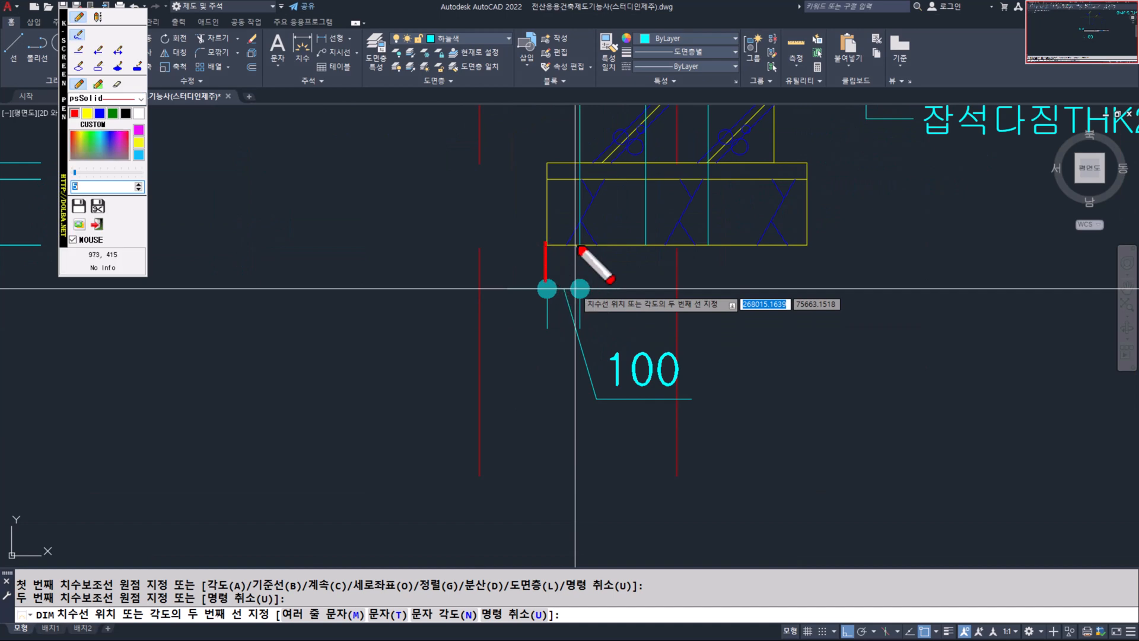
{"action": "key", "text": "Escape"}
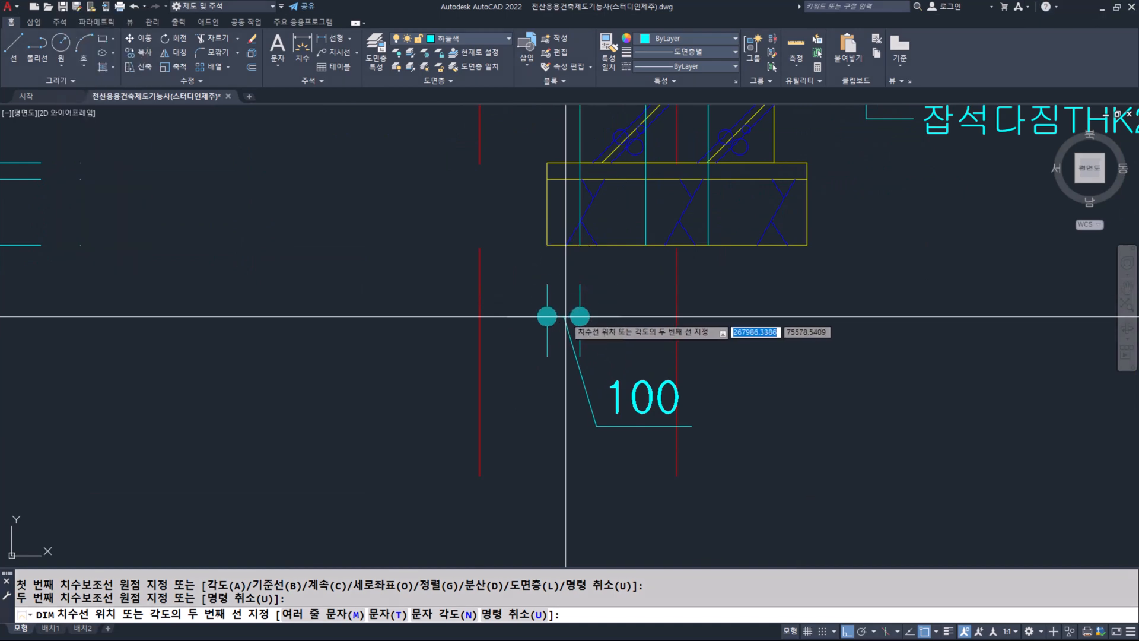
{"action": "key", "text": "ctrl+2"}
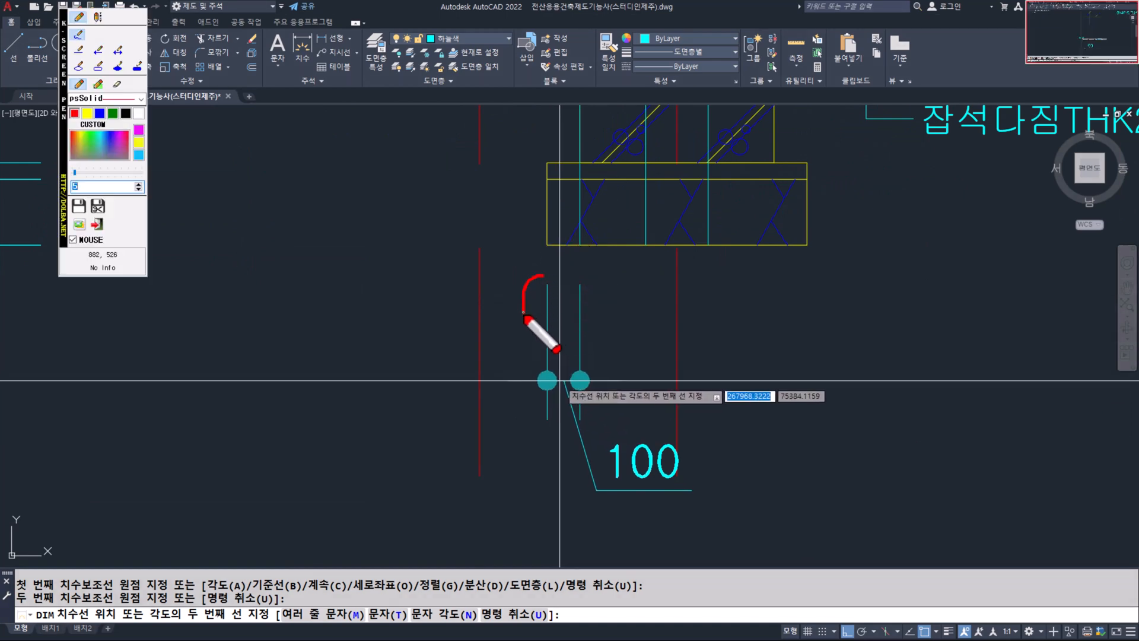
{"action": "key", "text": "Escape"}
{"action": "scroll", "coordinate": [574, 332], "scroll_direction": "down", "scroll_amount": 4}
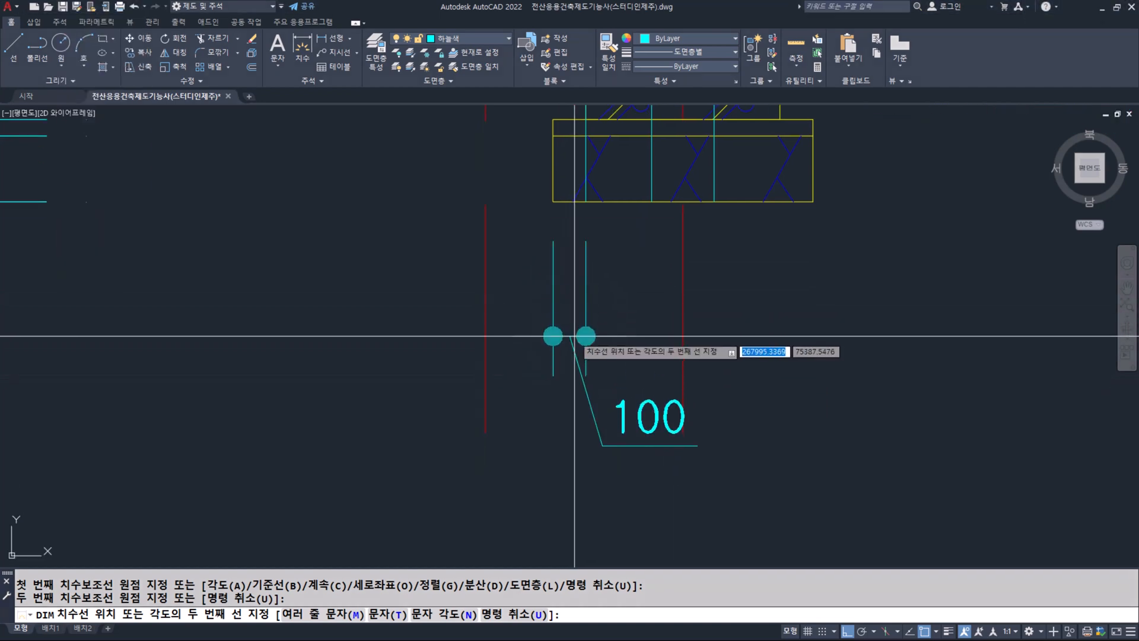
{"action": "left_click", "coordinate": [574, 332]}
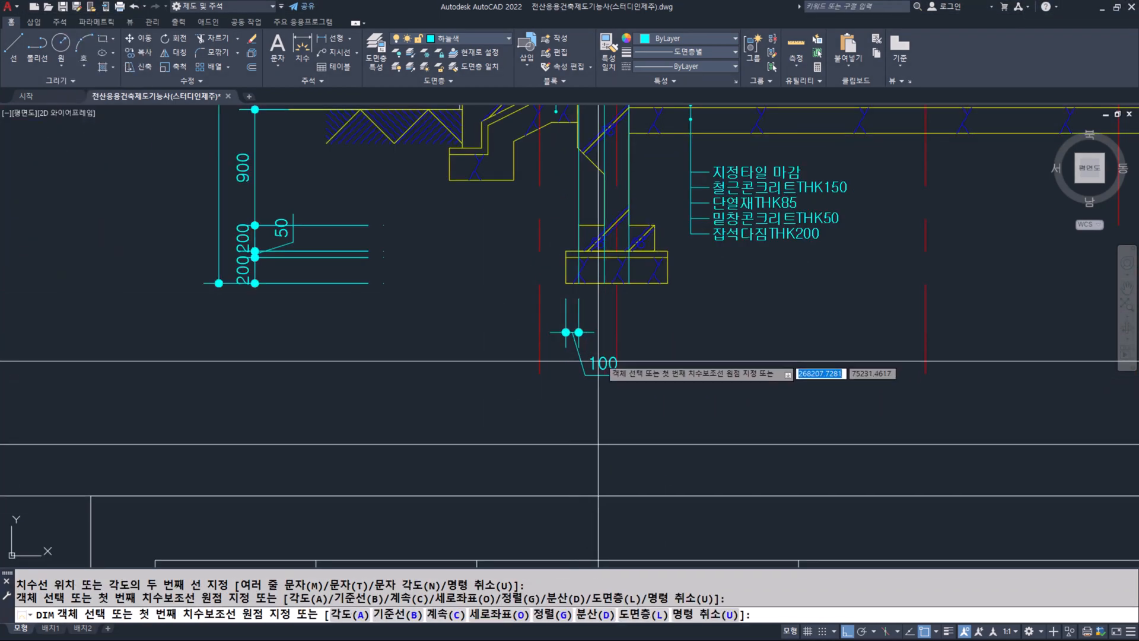
Continue the dimension chain from the footing's outer edge to the foundation wall's outer face and on to its inner face.
{"action": "key", "text": "Return"}
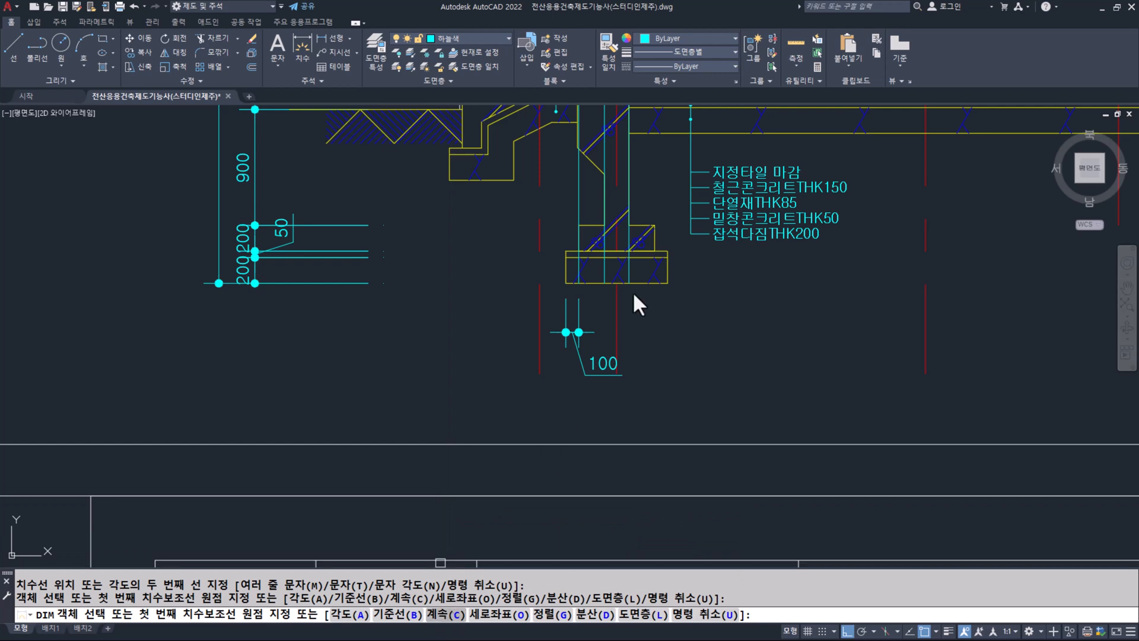
{"action": "type", "text": "c"}
{"action": "key", "text": "Return"}
{"action": "scroll", "coordinate": [579, 310], "scroll_direction": "up", "scroll_amount": 4}
{"action": "left_click", "coordinate": [579, 307]}
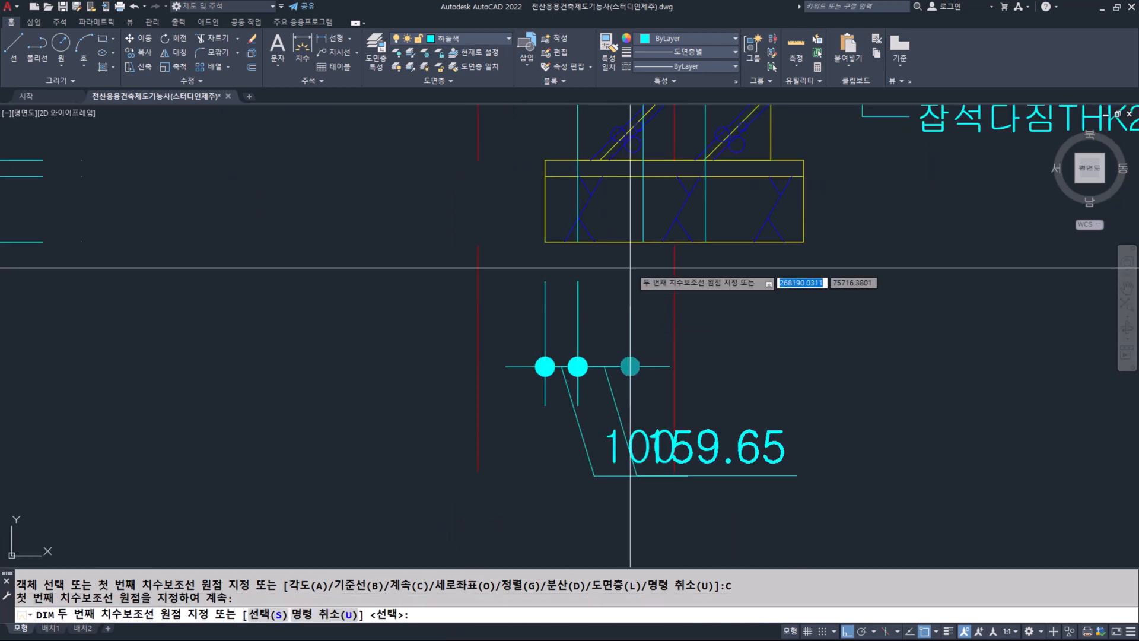
{"action": "left_click", "coordinate": [643, 242]}
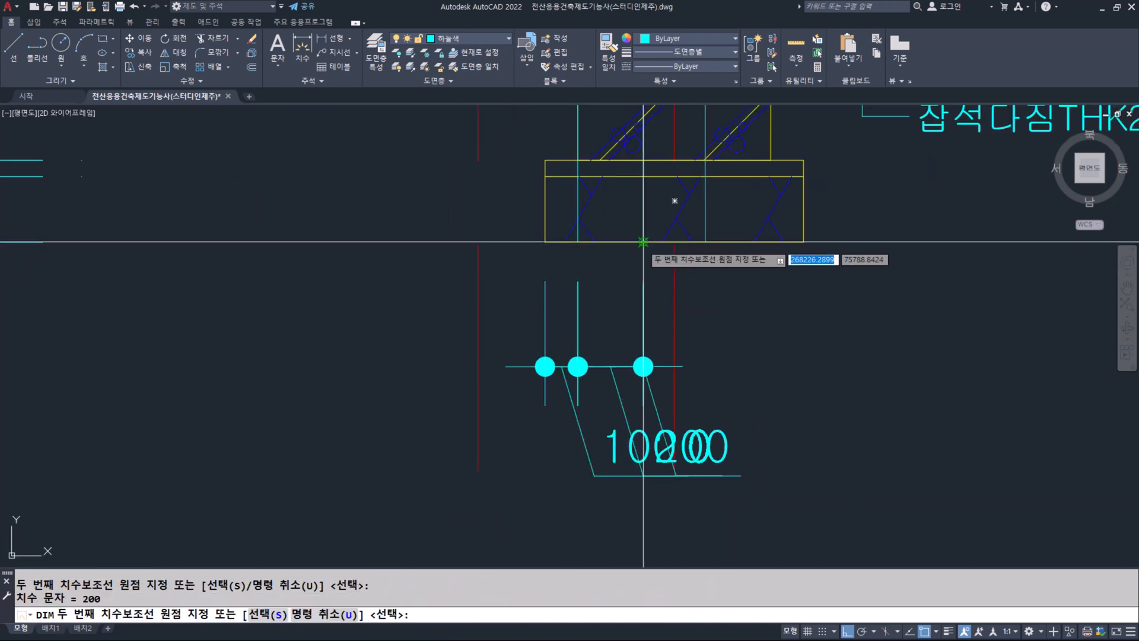
{"action": "left_click", "coordinate": [706, 241]}
{"action": "scroll", "coordinate": [765, 288], "scroll_direction": "down", "scroll_amount": 2}
{"action": "key", "text": "Return"}
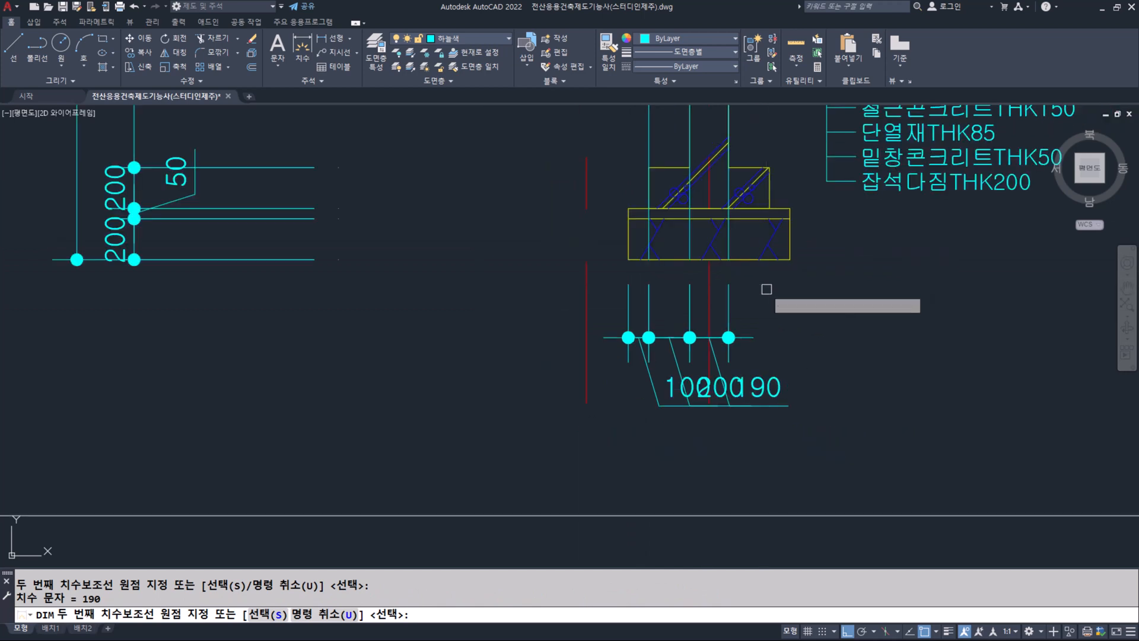
{"action": "key", "text": "Return"}
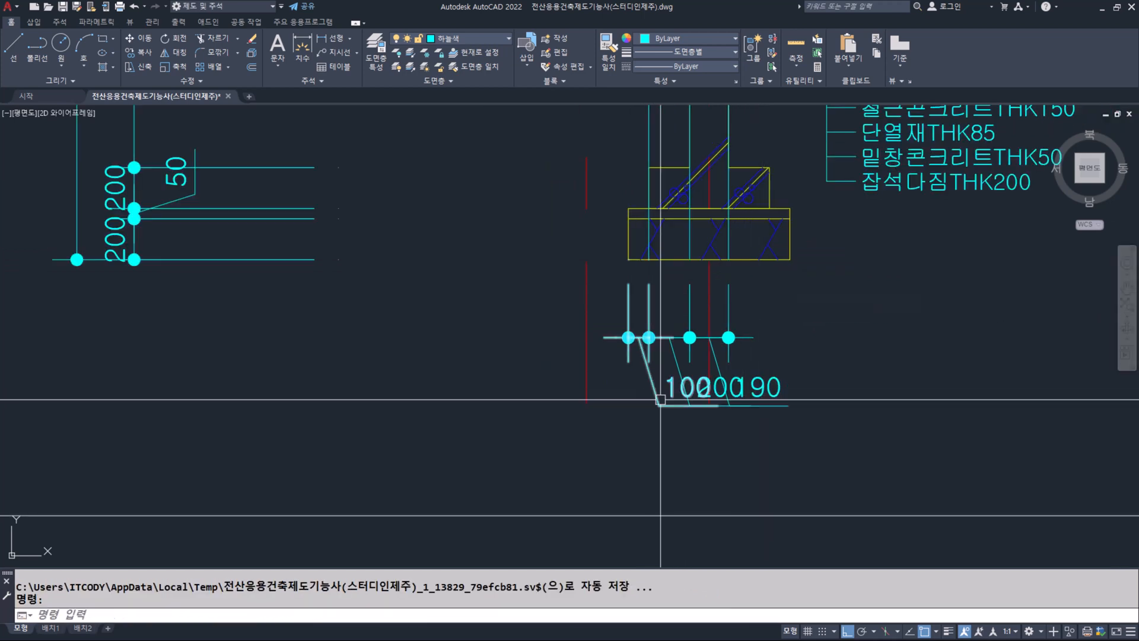
Move the base offset dimension's text outside the chain with a leader, and place the adjacent footing dimension's text centrally above its dimension line.
{"action": "left_click", "coordinate": [665, 389]}
{"action": "left_click", "coordinate": [668, 389]}
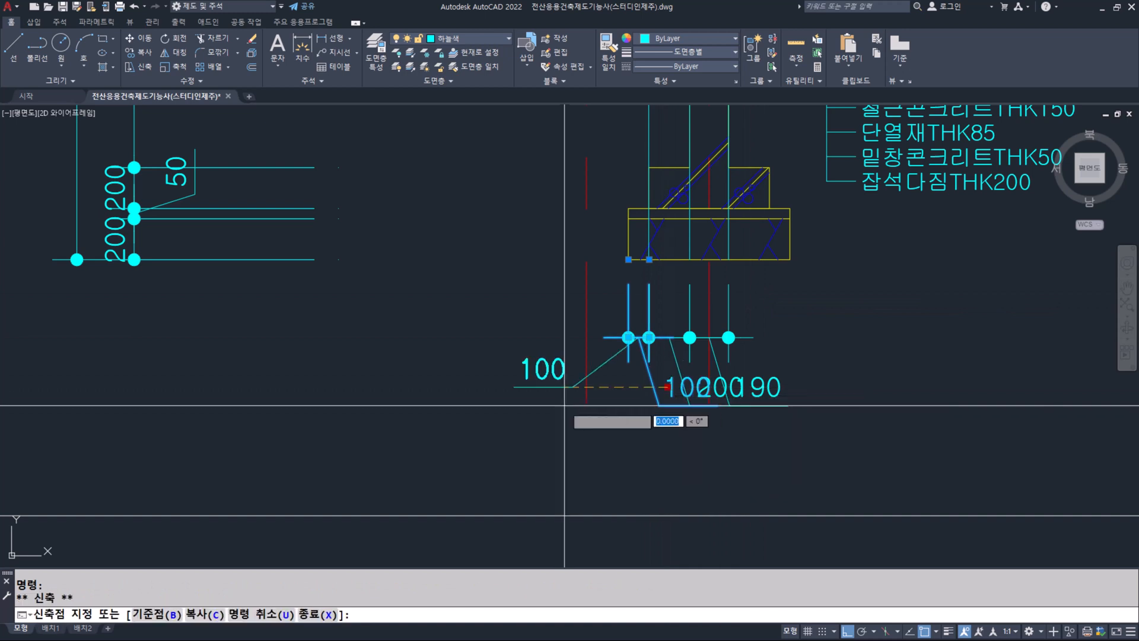
{"action": "left_click", "coordinate": [556, 387]}
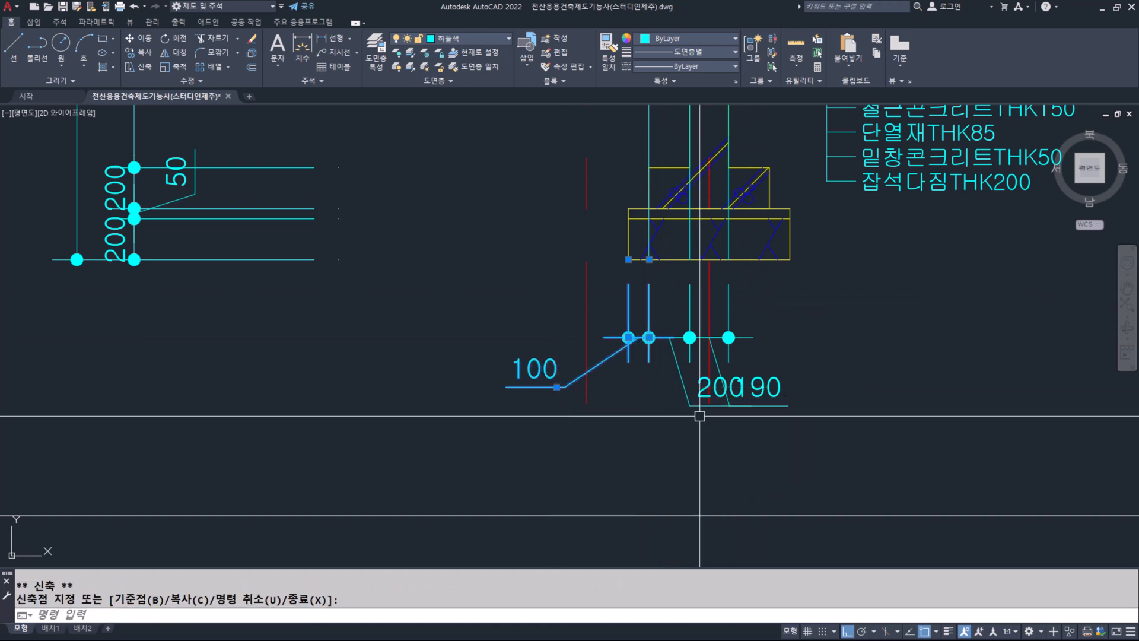
{"action": "left_click", "coordinate": [698, 387]}
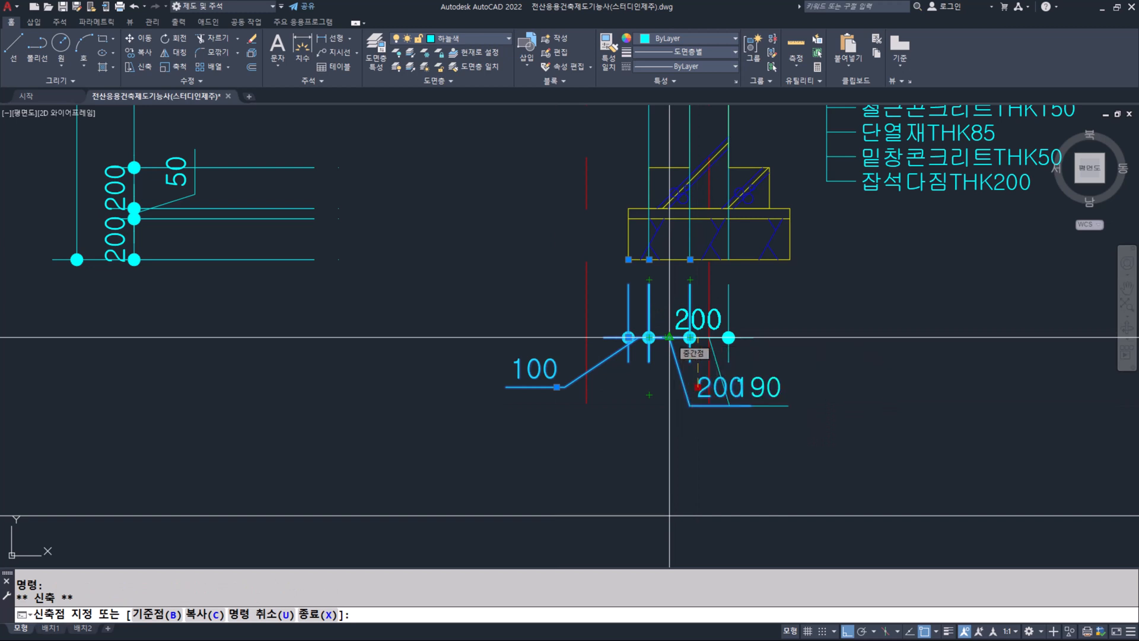
{"action": "right_click", "coordinate": [676, 348]}
{"action": "left_click", "coordinate": [744, 438]}
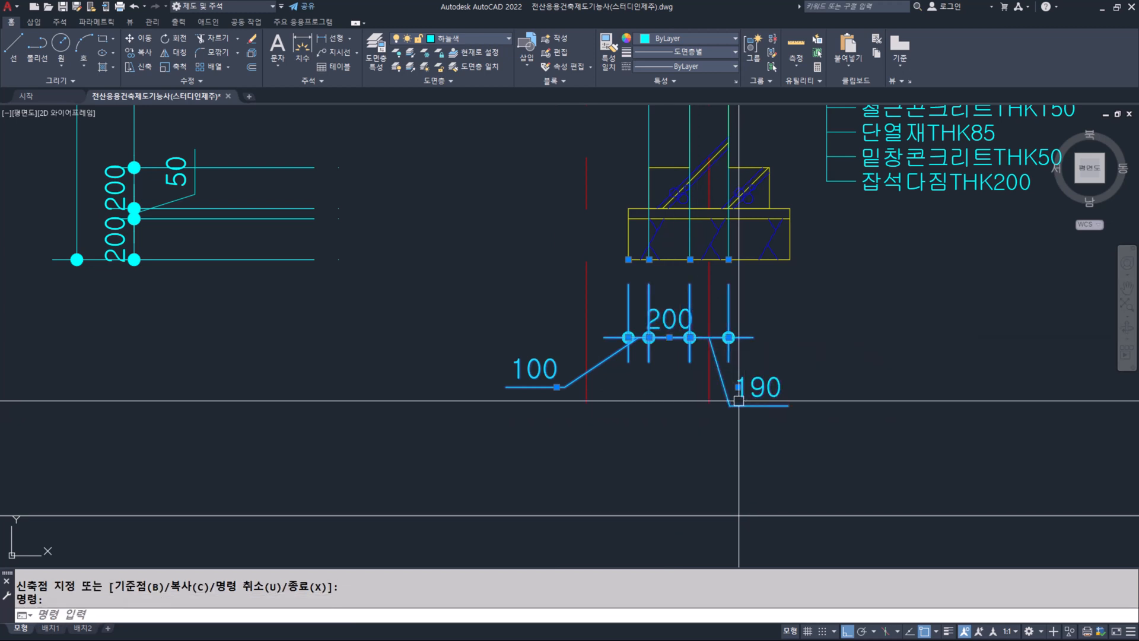
Turn ortho off and move the foundation wall thickness dimension's text up and clear of the chain on the inner side, with a leader.
{"action": "left_click", "coordinate": [738, 387]}
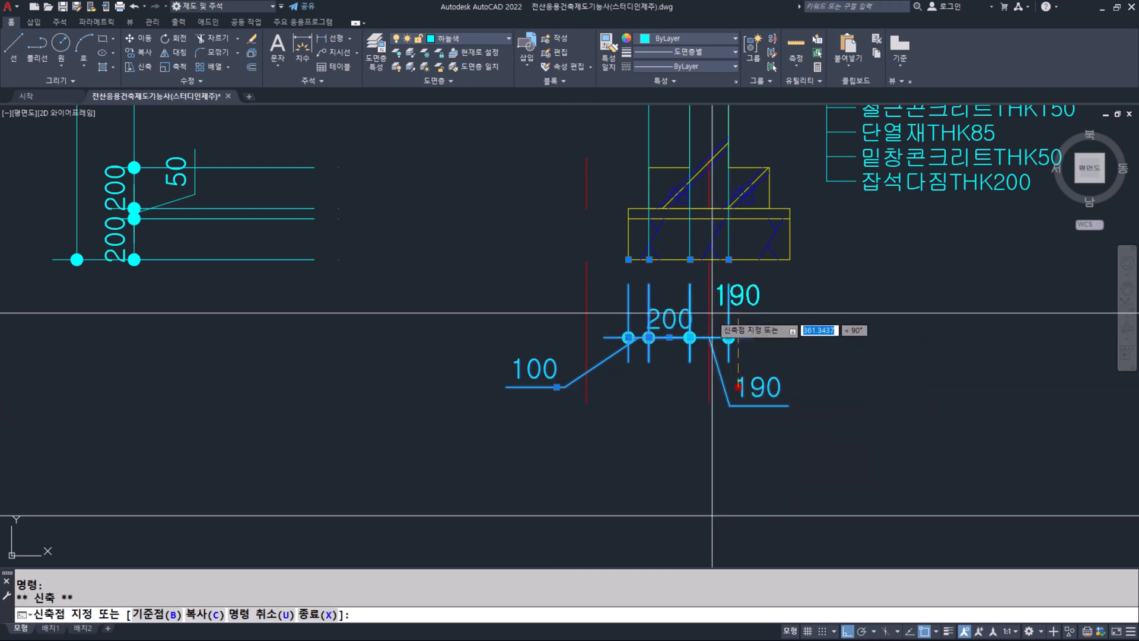
{"action": "key", "text": "F8"}
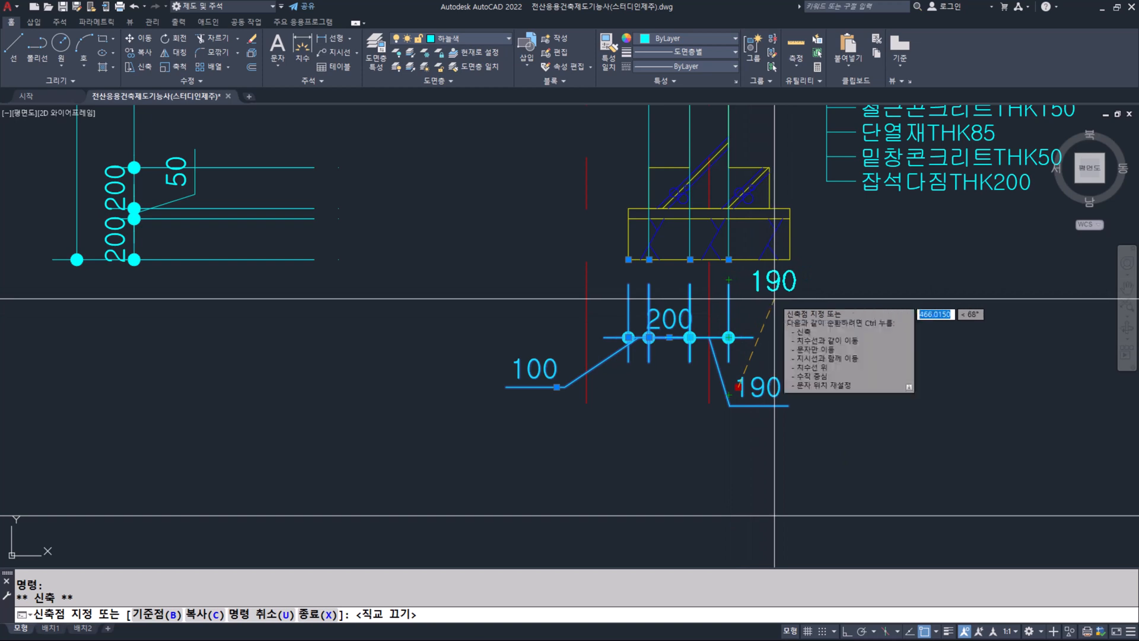
{"action": "scroll", "coordinate": [769, 296], "scroll_direction": "up", "scroll_amount": 6}
{"action": "scroll", "coordinate": [766, 311], "scroll_direction": "down", "scroll_amount": 4}
{"action": "left_click", "coordinate": [753, 277]}
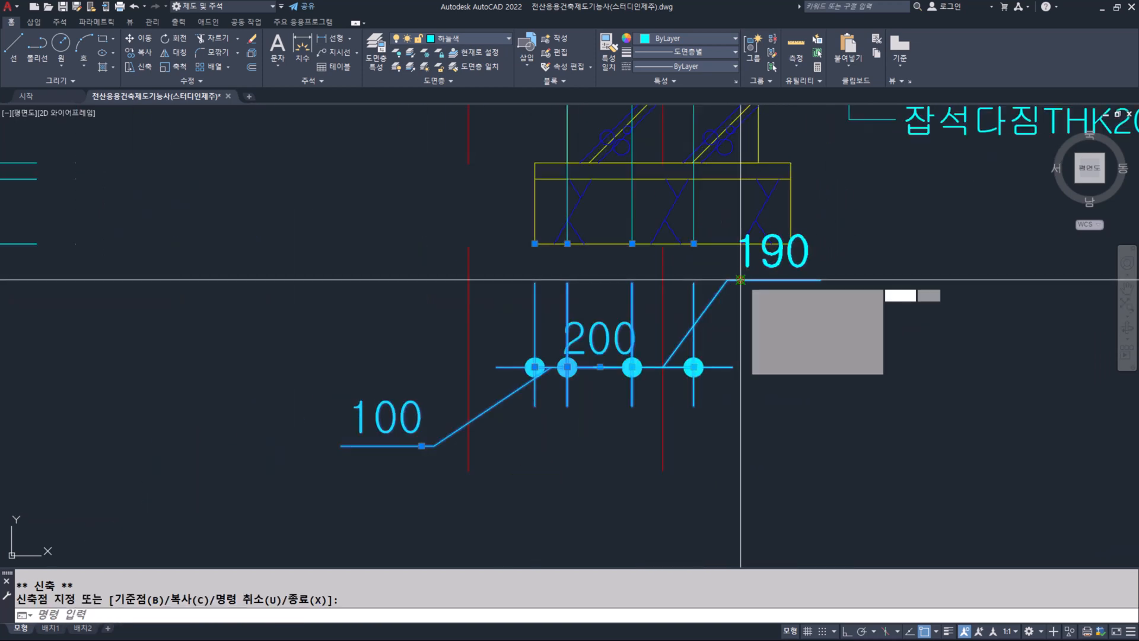
{"action": "left_click", "coordinate": [741, 279]}
{"action": "key", "text": "F8"}
{"action": "key", "text": "F8"}
{"action": "key", "text": "Escape"}
{"action": "scroll", "coordinate": [739, 298], "scroll_direction": "down", "scroll_amount": 5}
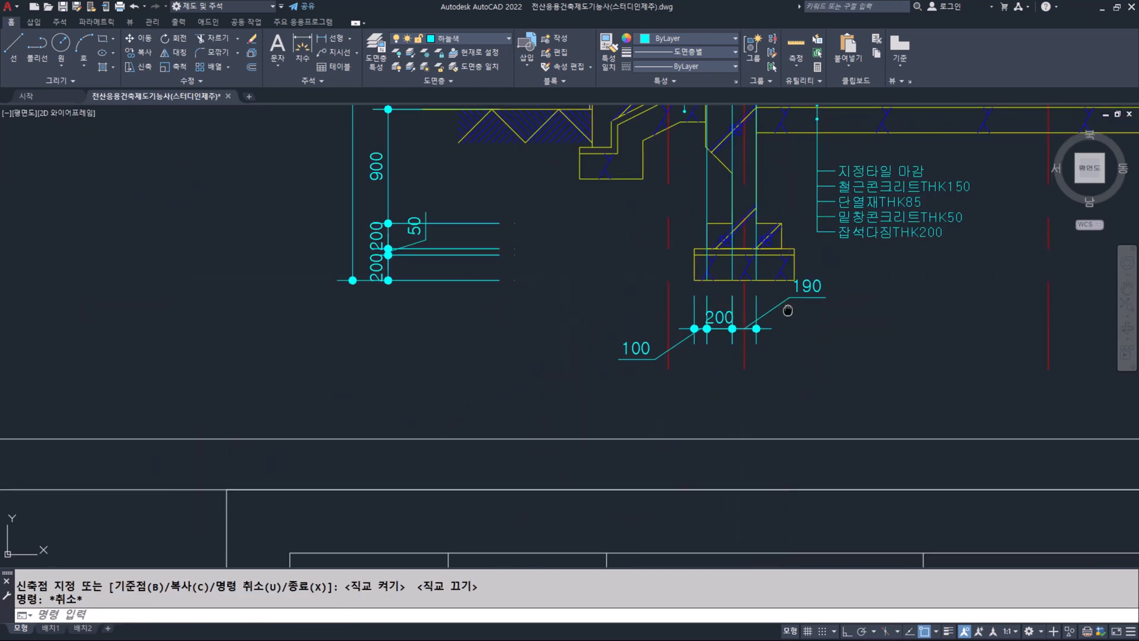
Mirror the base offset and footing projection dimensions about the foundation wall's red centreline, keeping the originals.
{"action": "scroll", "coordinate": [682, 311], "scroll_direction": "up", "scroll_amount": 3}
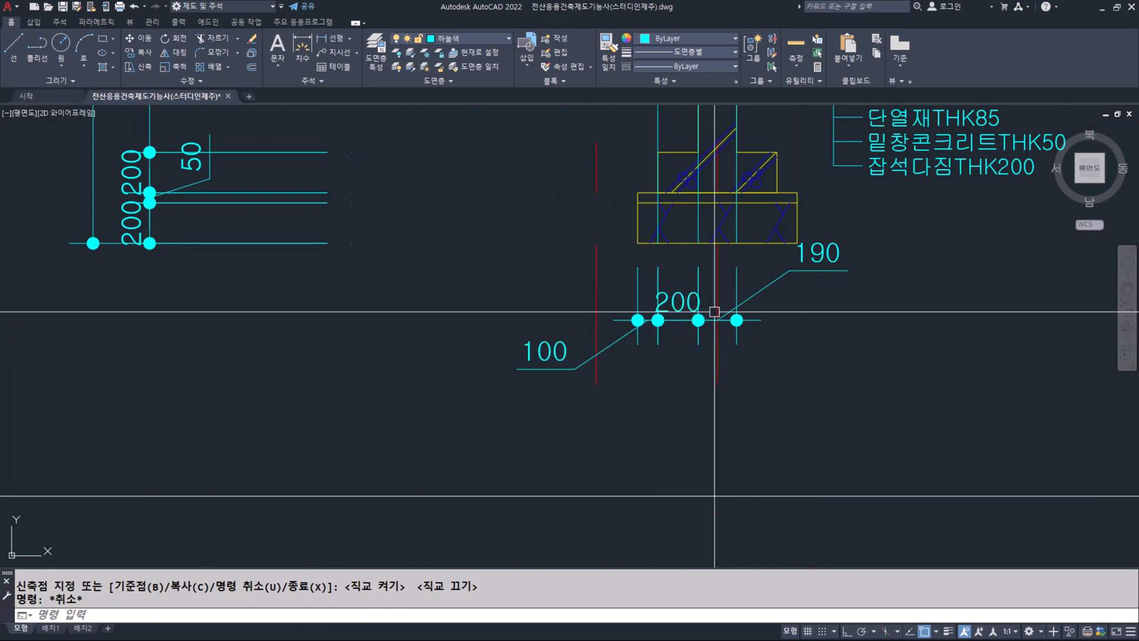
{"action": "left_click", "coordinate": [620, 338]}
{"action": "left_click", "coordinate": [664, 311]}
{"action": "key", "text": "Return"}
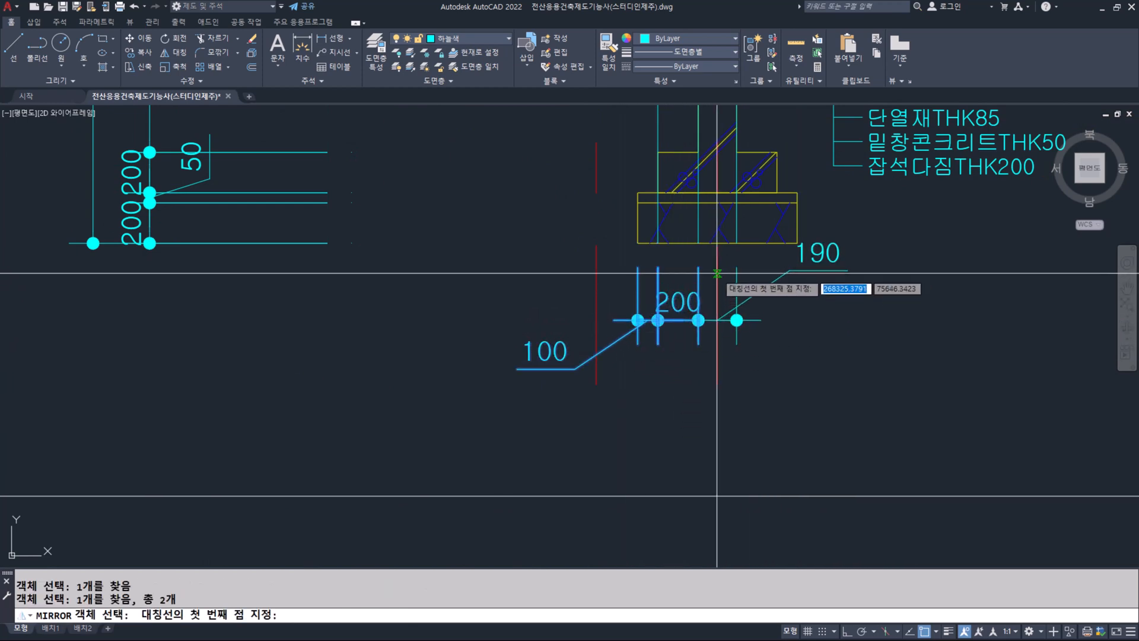
{"action": "left_click", "coordinate": [717, 273]}
{"action": "left_click", "coordinate": [719, 359]}
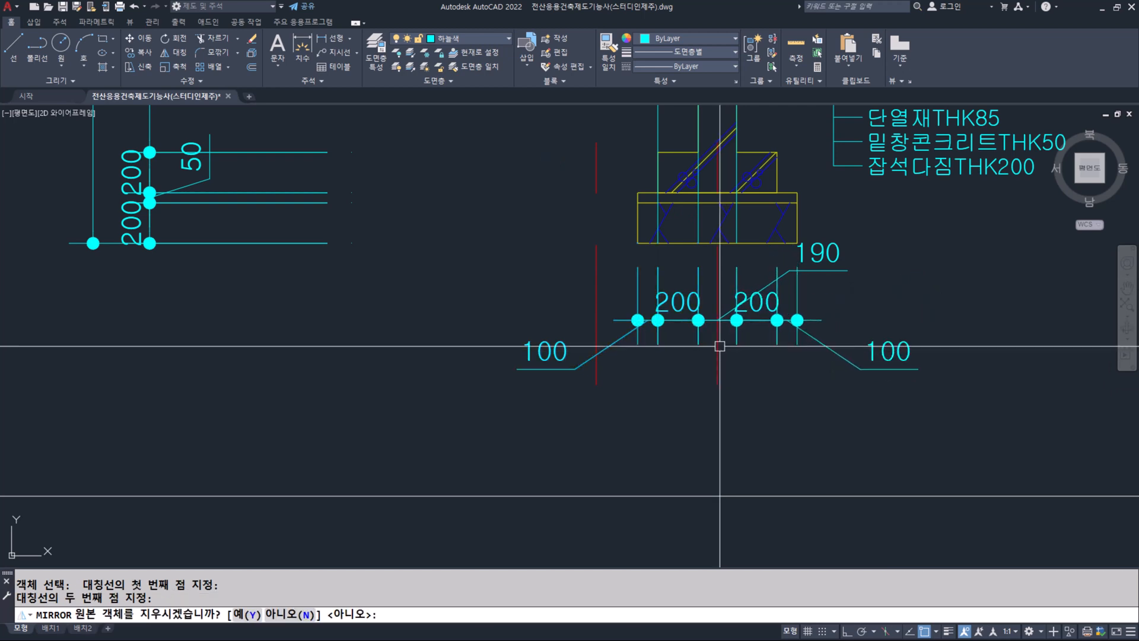
{"action": "key", "text": "Return"}
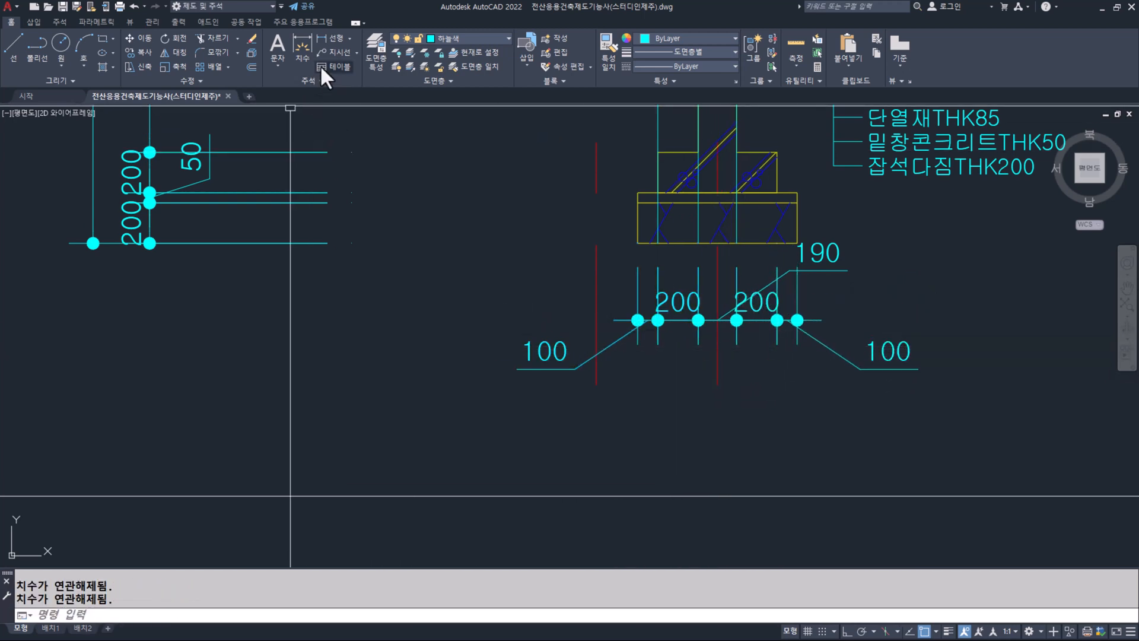
Add a baseline dimension for the base's overall width below the chain, measured from its outer edge to its opposite corner.
{"action": "left_click", "coordinate": [297, 43]}
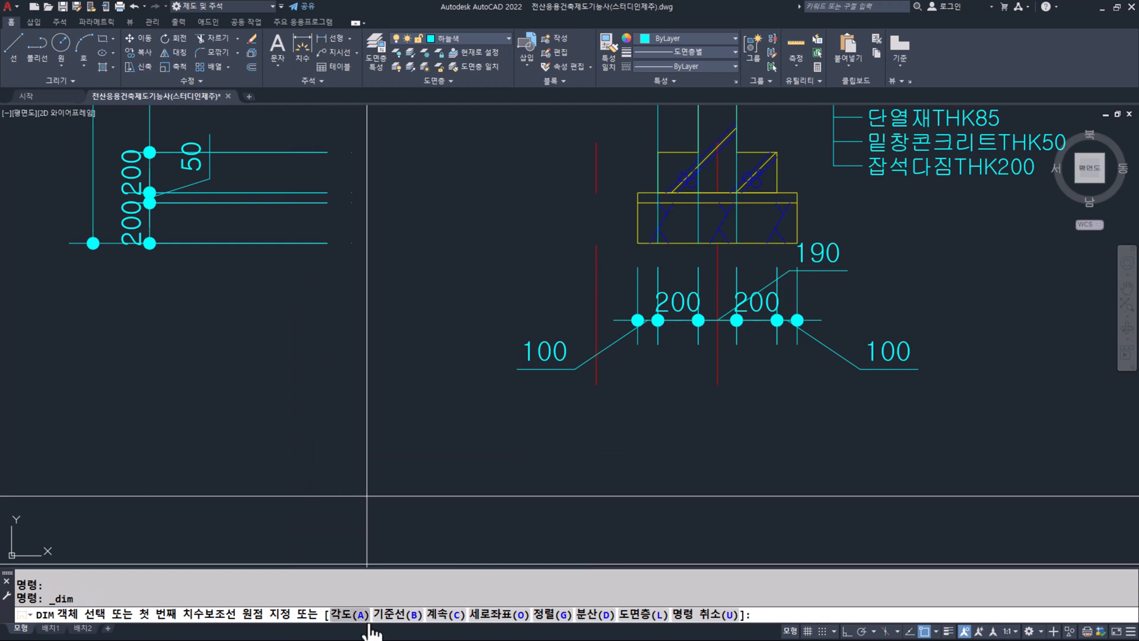
{"action": "left_click", "coordinate": [388, 614]}
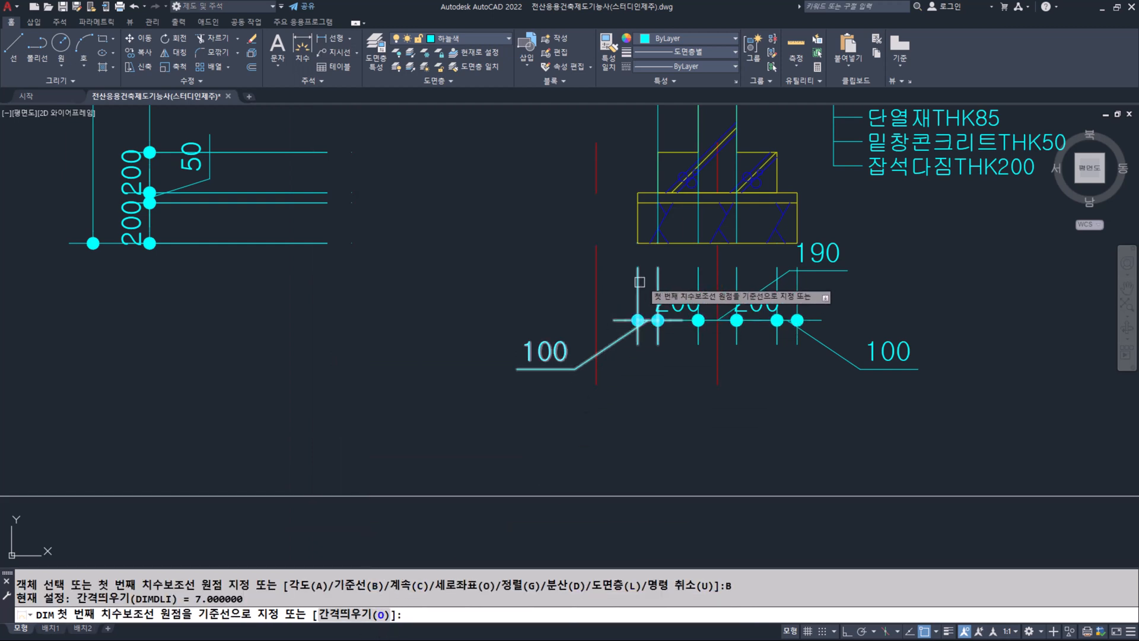
{"action": "left_click", "coordinate": [638, 320]}
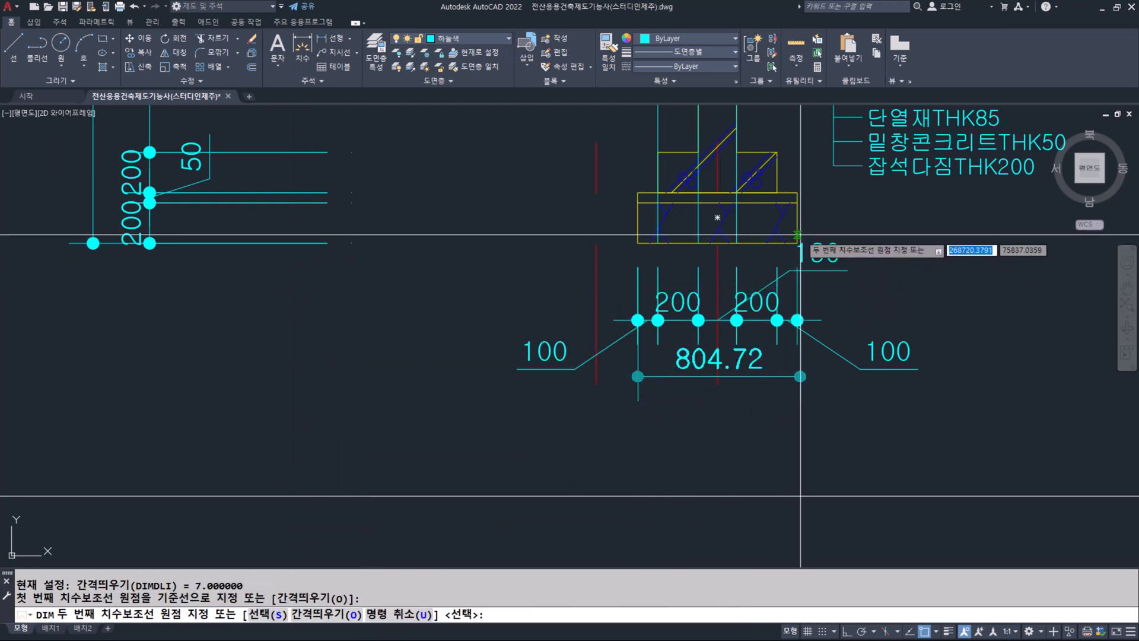
{"action": "scroll", "coordinate": [793, 244], "scroll_direction": "up", "scroll_amount": 2}
{"action": "left_click", "coordinate": [793, 243]}
{"action": "key", "text": "Return"}
{"action": "key", "text": "Return"}
{"action": "key", "text": "Return"}
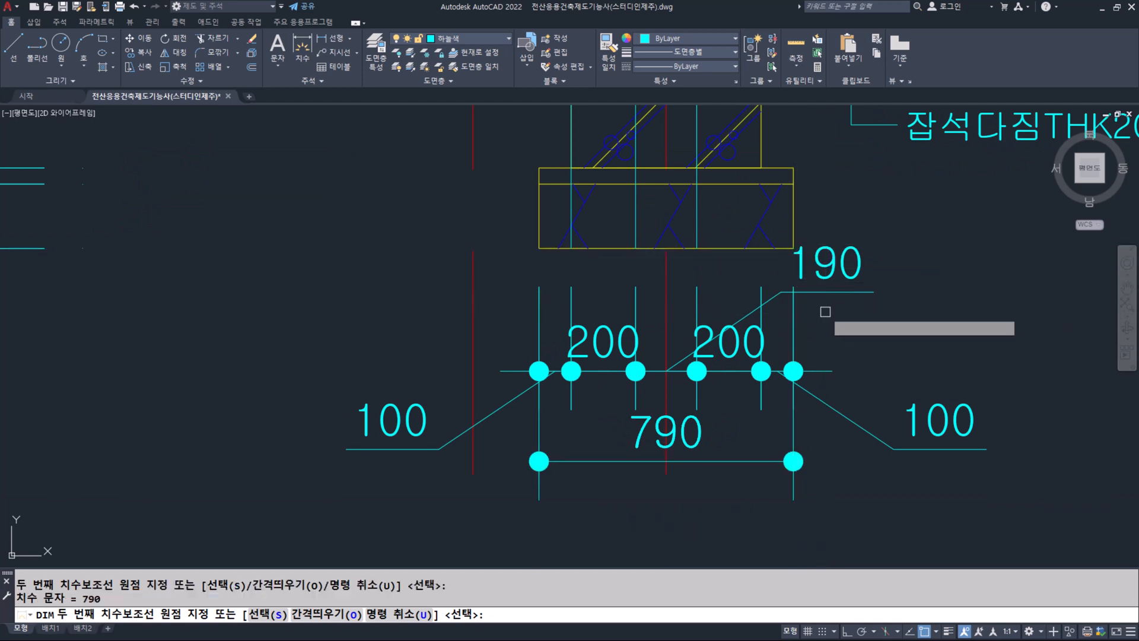
{"action": "key", "text": "Escape"}
Delete the three vertical construction lines that run up through the foundation wall and beyond the drawing frame.
{"action": "scroll", "coordinate": [712, 486], "scroll_direction": "down", "scroll_amount": 8}
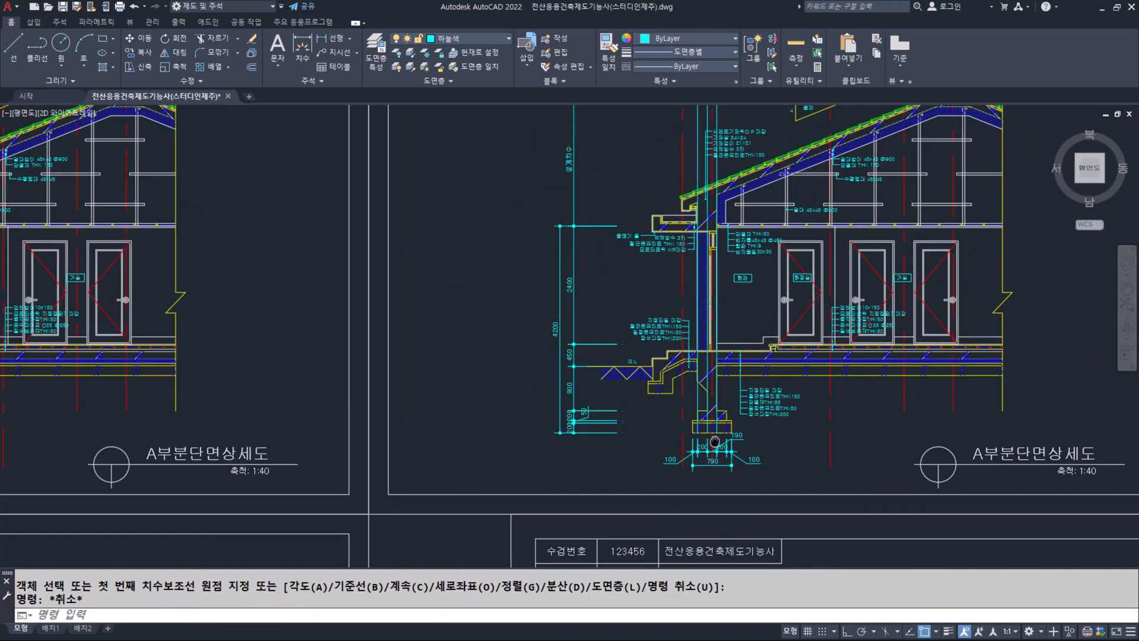
{"action": "scroll", "coordinate": [620, 127], "scroll_direction": "down", "scroll_amount": 5}
{"action": "left_click", "coordinate": [621, 127]}
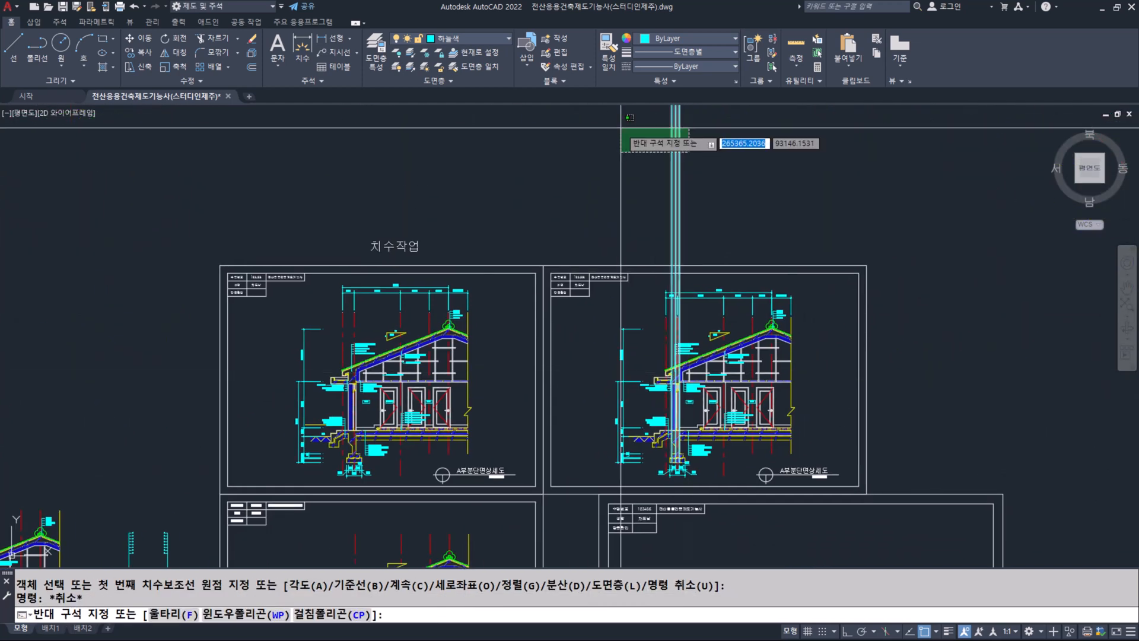
{"action": "key", "text": "Delete"}
{"action": "middle_click_drag", "start_coordinate": [711, 362], "coordinate": [683, 281]}
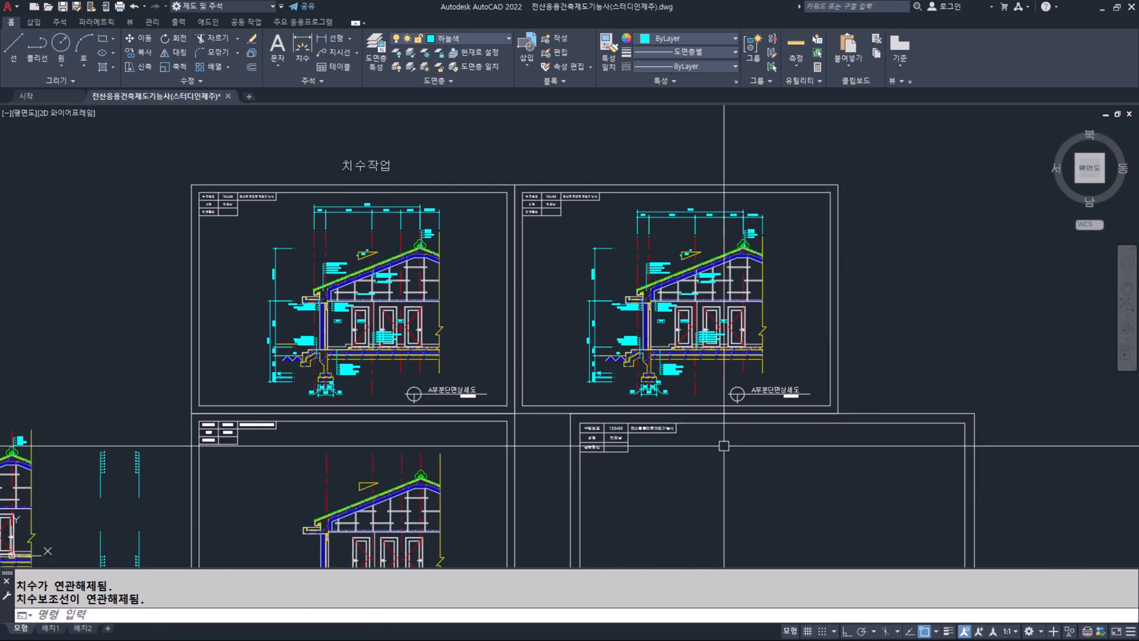
{"action": "scroll", "coordinate": [513, 436], "scroll_direction": "up", "scroll_amount": 2}
{"action": "middle_click_drag", "start_coordinate": [430, 419], "coordinate": [407, 497]}
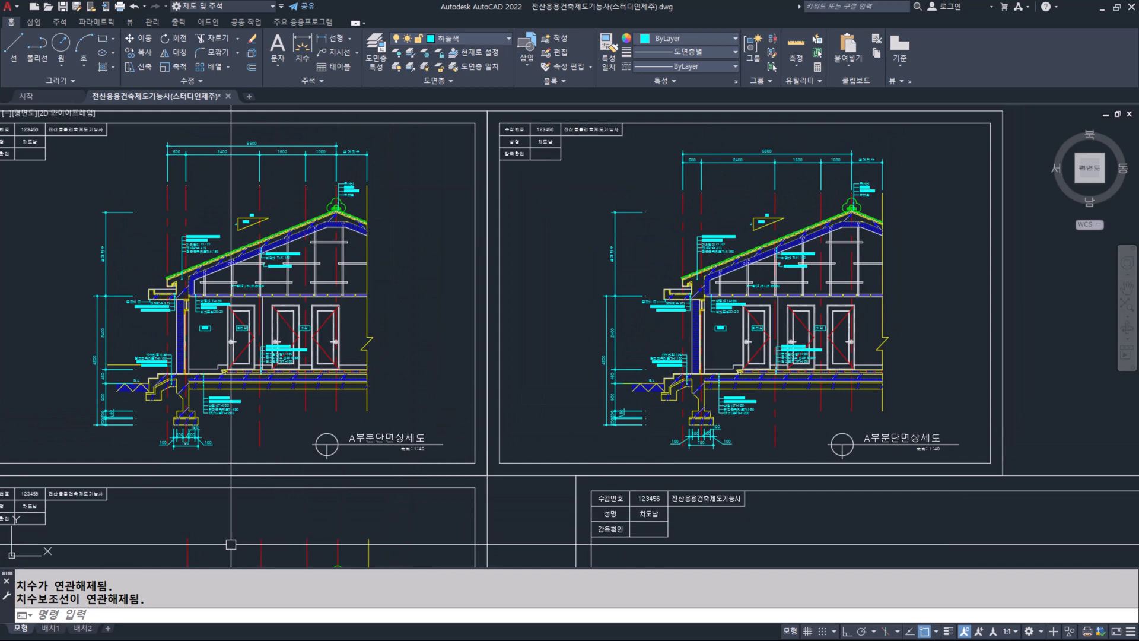
{"action": "key", "text": "F12"}
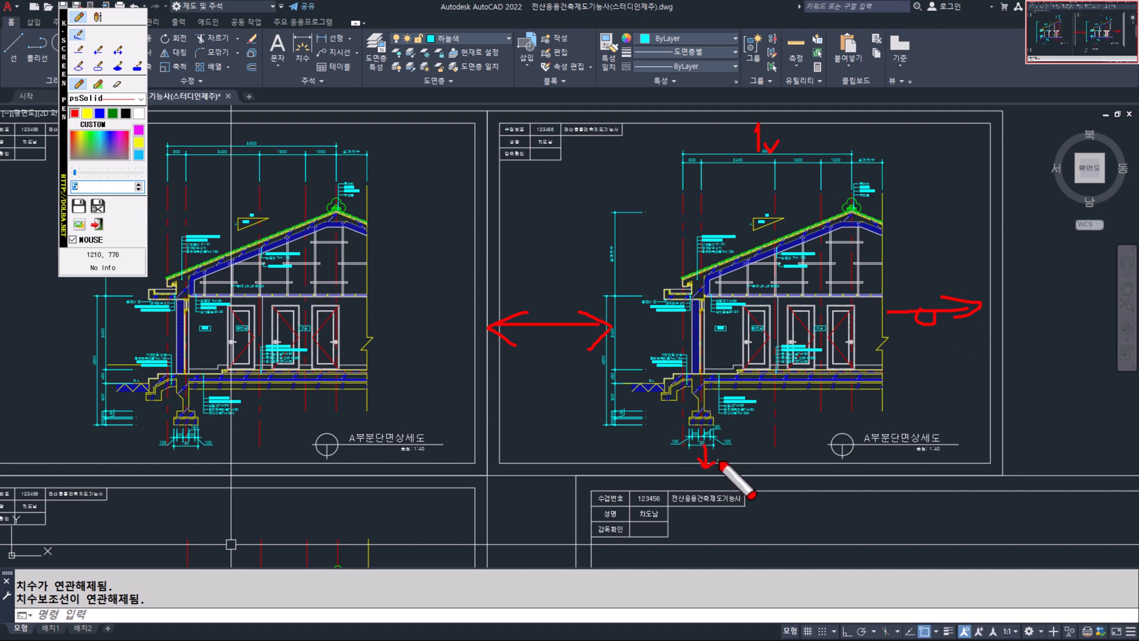
{"action": "key", "text": "F12"}
{"action": "middle_click_drag", "start_coordinate": [513, 437], "coordinate": [511, 423]}
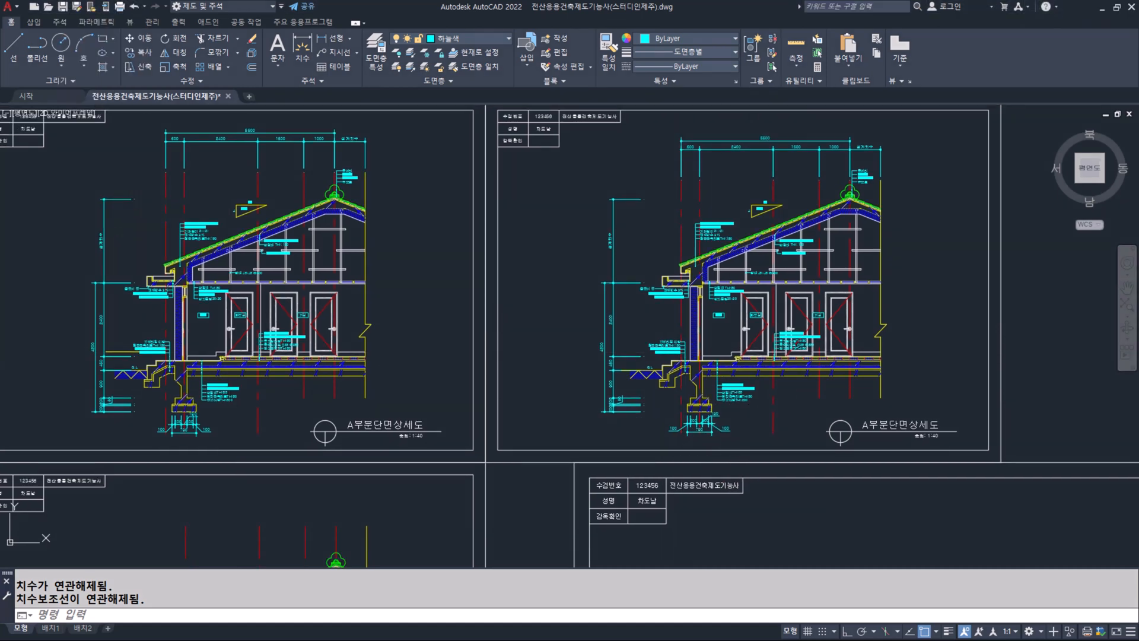
{"action": "key", "text": "F12"}
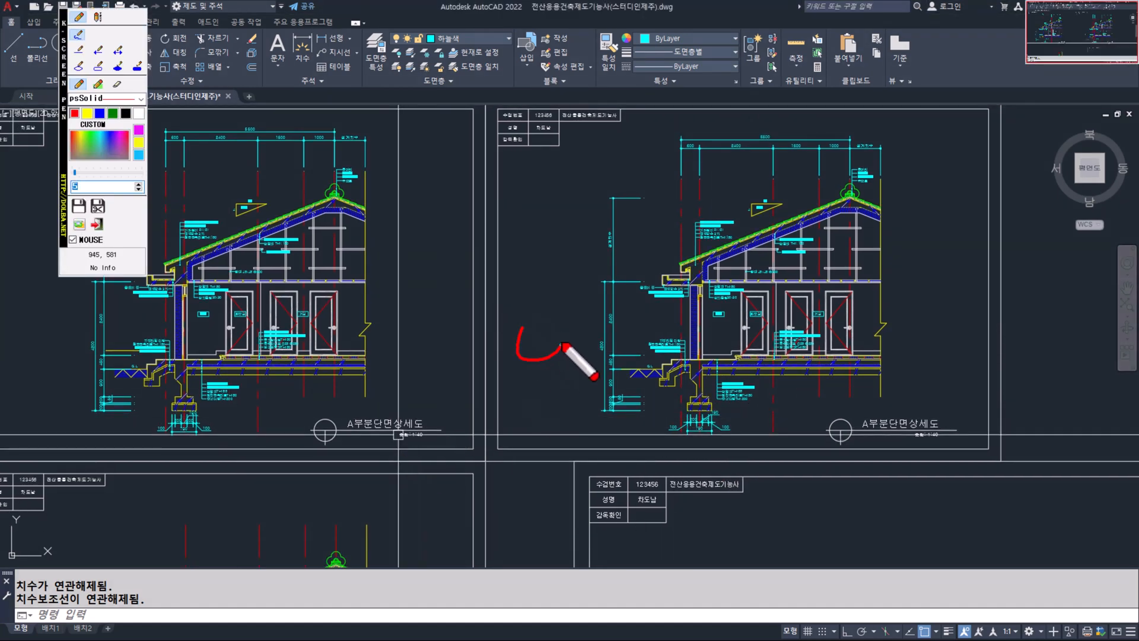
{"action": "key", "text": "Escape"}
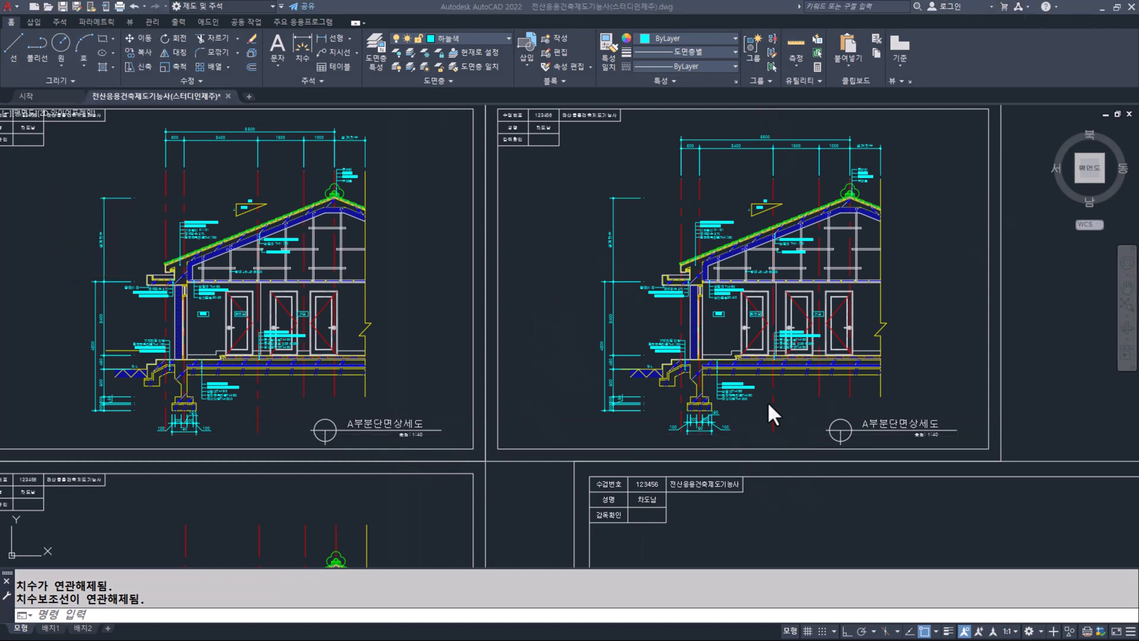
{"action": "middle_click_drag", "start_coordinate": [741, 437], "coordinate": [739, 428]}
{"action": "key", "text": "F12"}
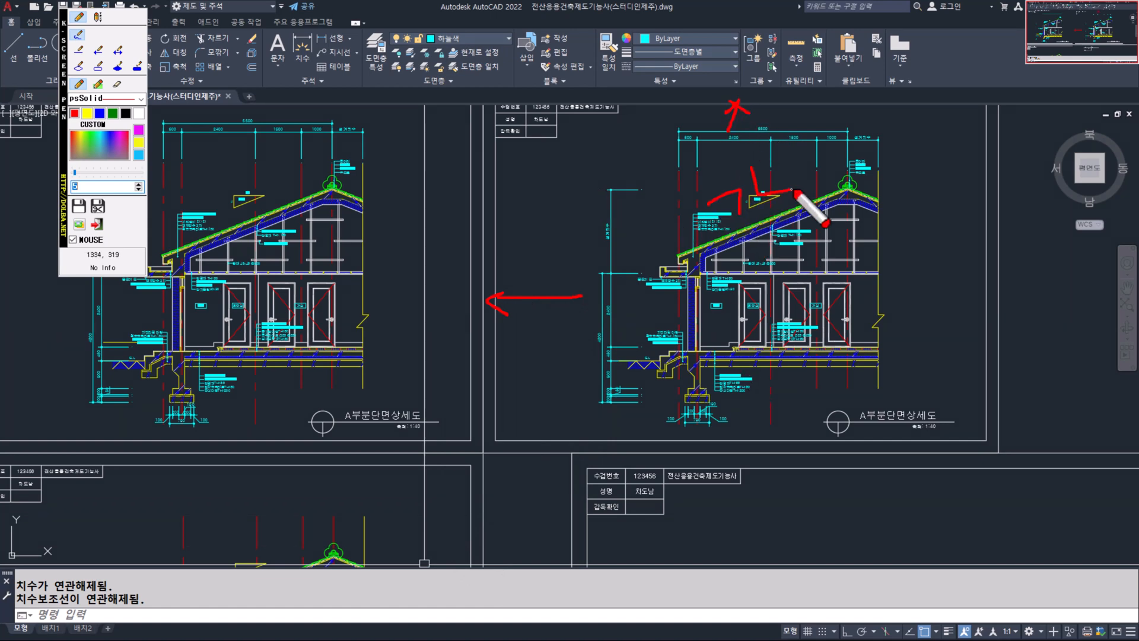
{"action": "key", "text": "Escape"}
{"action": "scroll", "coordinate": [552, 335], "scroll_direction": "down", "scroll_amount": 3}
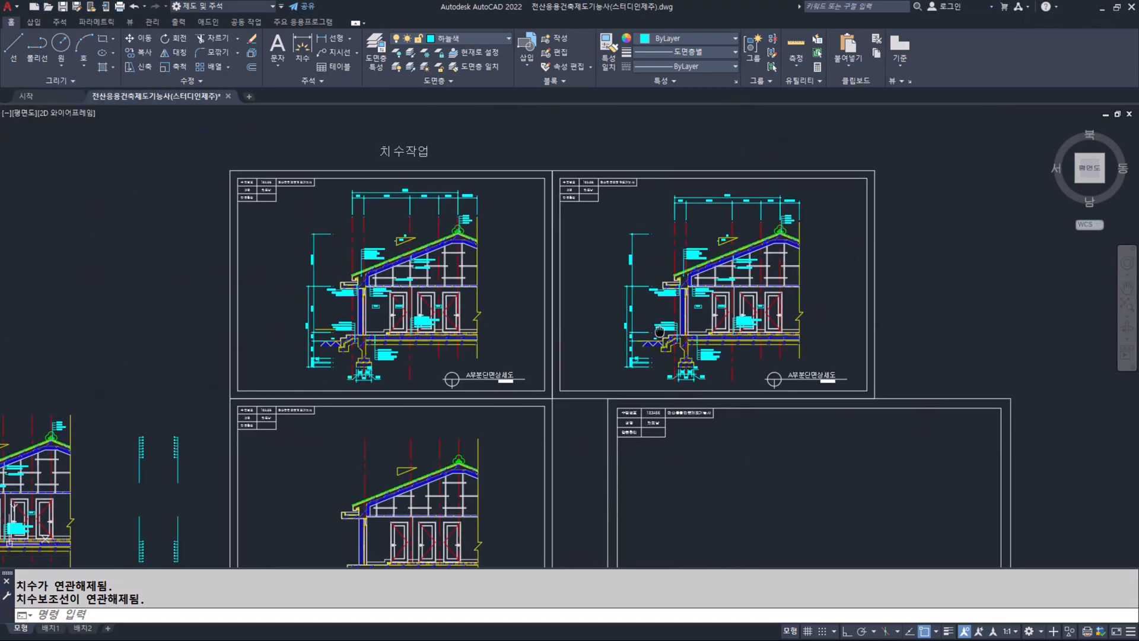
{"action": "key", "text": "F12"}
{"action": "left_click_drag", "start_coordinate": [566, 276], "coordinate": [613, 292]}
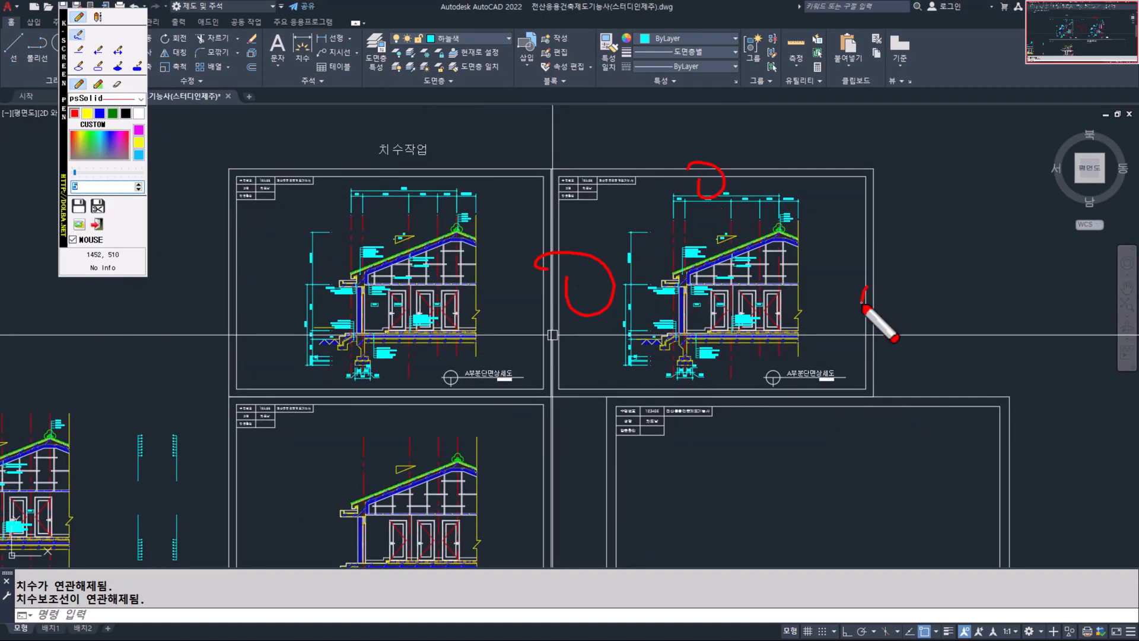
{"action": "key", "text": "Escape"}
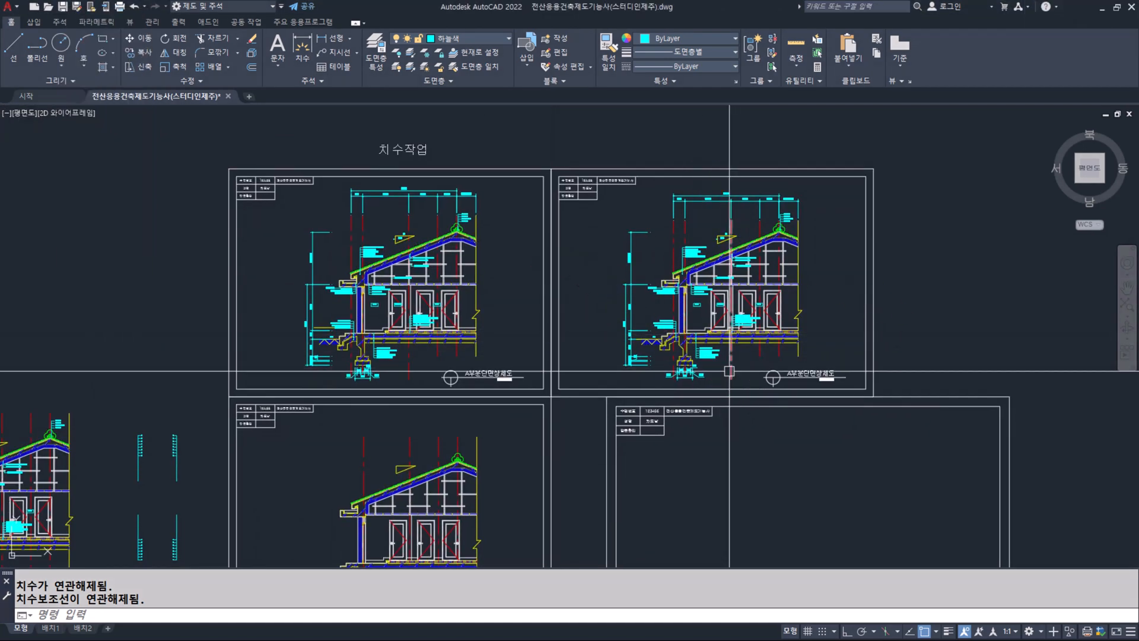
{"action": "middle_click_drag", "start_coordinate": [656, 440], "coordinate": [649, 420]}
{"action": "key", "text": "F12"}
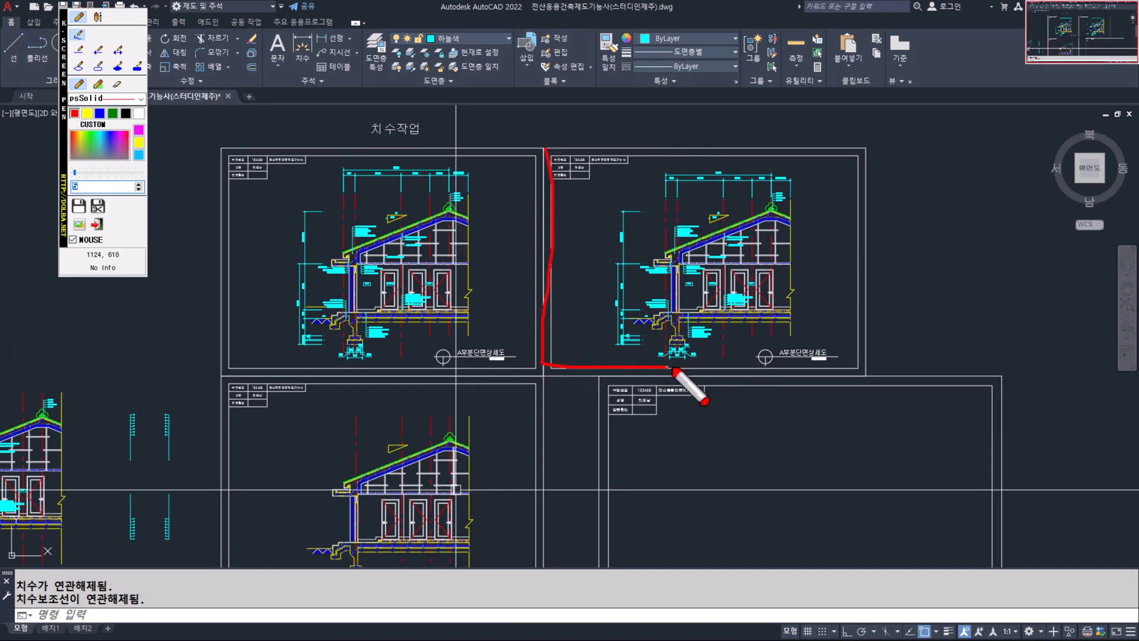
{"action": "left_click_drag", "start_coordinate": [802, 143], "coordinate": [464, 162]}
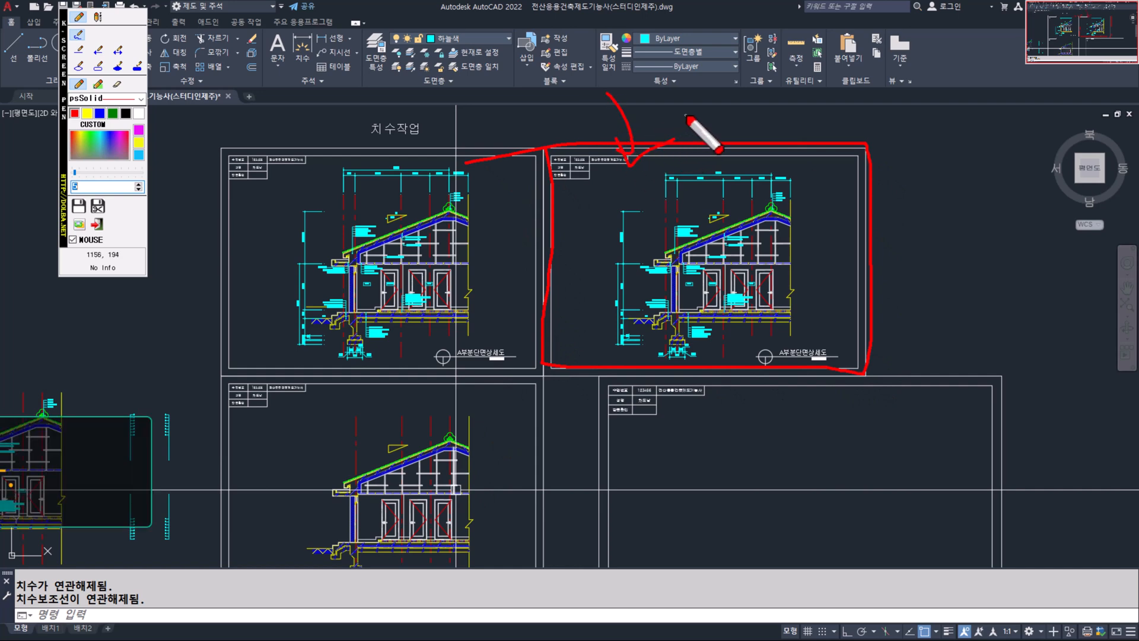
{"action": "left_click_drag", "start_coordinate": [691, 115], "coordinate": [706, 110]}
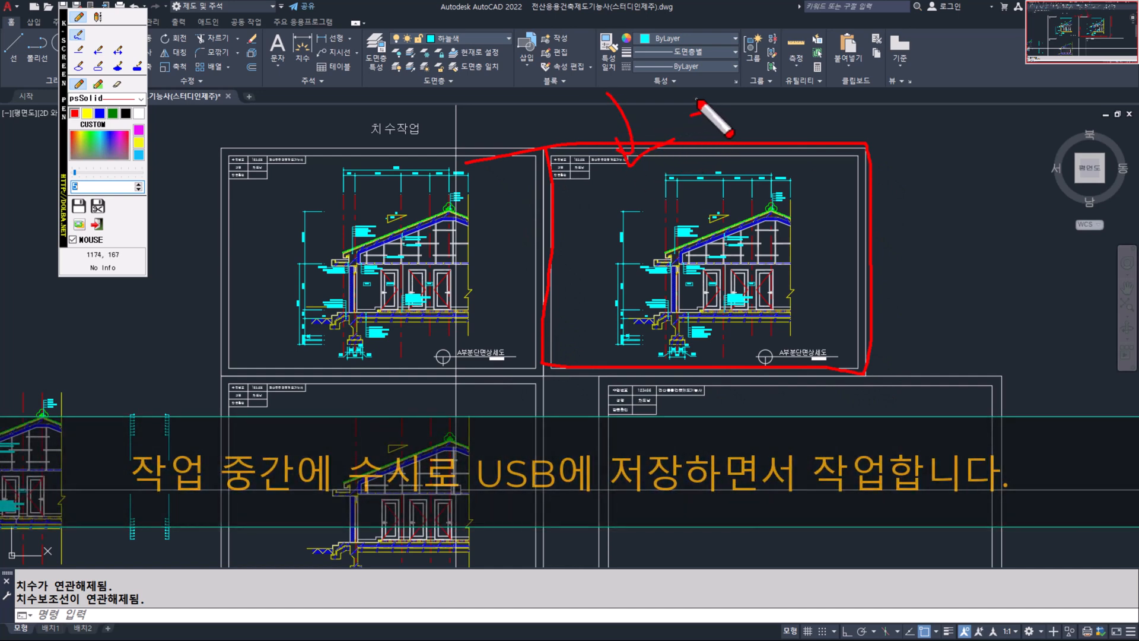
{"action": "mouse_move", "coordinate": [769, 133]}
{"action": "left_mouse_down"}
{"action": "mouse_move", "coordinate": [805, 98]}
{"action": "mouse_move", "coordinate": [818, 115]}
{"action": "mouse_move", "coordinate": [818, 148]}
{"action": "mouse_move", "coordinate": [851, 138]}
{"action": "mouse_move", "coordinate": [869, 223]}
{"action": "left_mouse_up"}
{"action": "left_click_drag", "start_coordinate": [944, 176], "coordinate": [878, 247]}
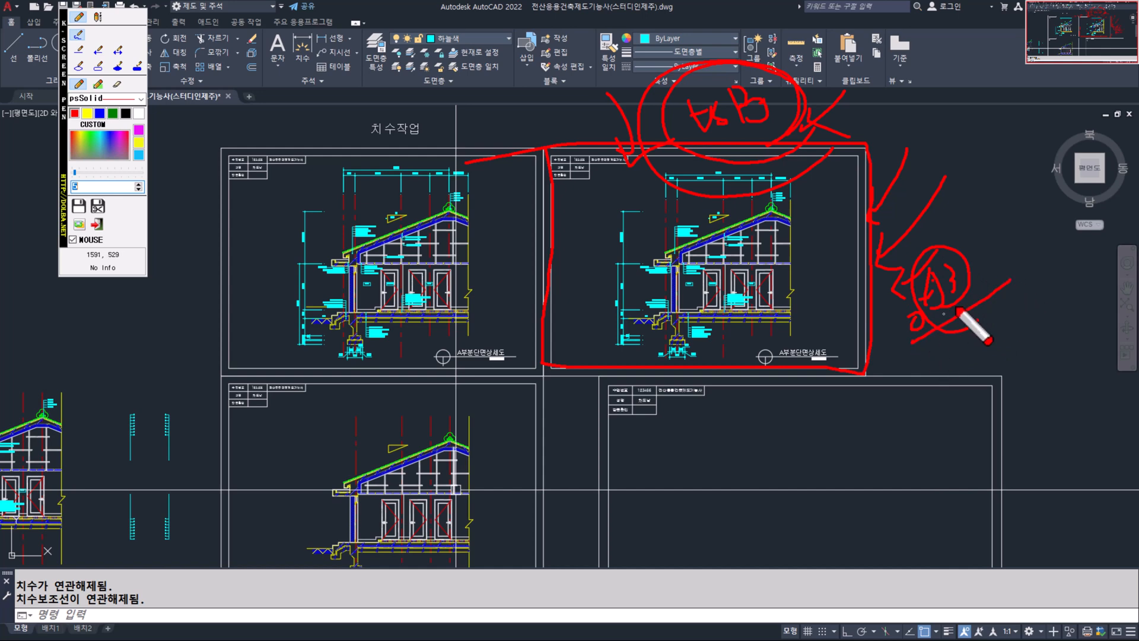
{"action": "mouse_move", "coordinate": [932, 335]}
{"action": "left_mouse_down"}
{"action": "mouse_move", "coordinate": [937, 196]}
{"action": "mouse_move", "coordinate": [991, 189]}
{"action": "mouse_move", "coordinate": [963, 240]}
{"action": "mouse_move", "coordinate": [978, 200]}
{"action": "left_mouse_up"}
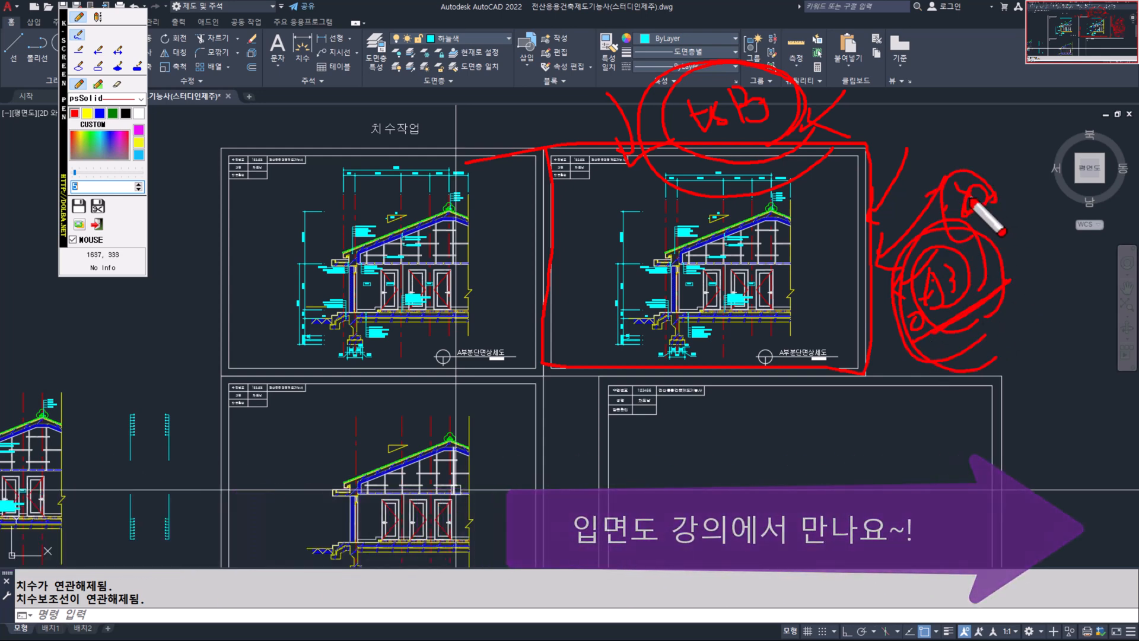
{"action": "mouse_move", "coordinate": [907, 316]}
{"action": "left_mouse_down"}
{"action": "mouse_move", "coordinate": [617, 15]}
{"action": "mouse_move", "coordinate": [976, 234]}
{"action": "left_mouse_up"}
{"action": "left_click_drag", "start_coordinate": [929, 128], "coordinate": [928, 169]}
{"action": "left_click_drag", "start_coordinate": [922, 156], "coordinate": [948, 172]}
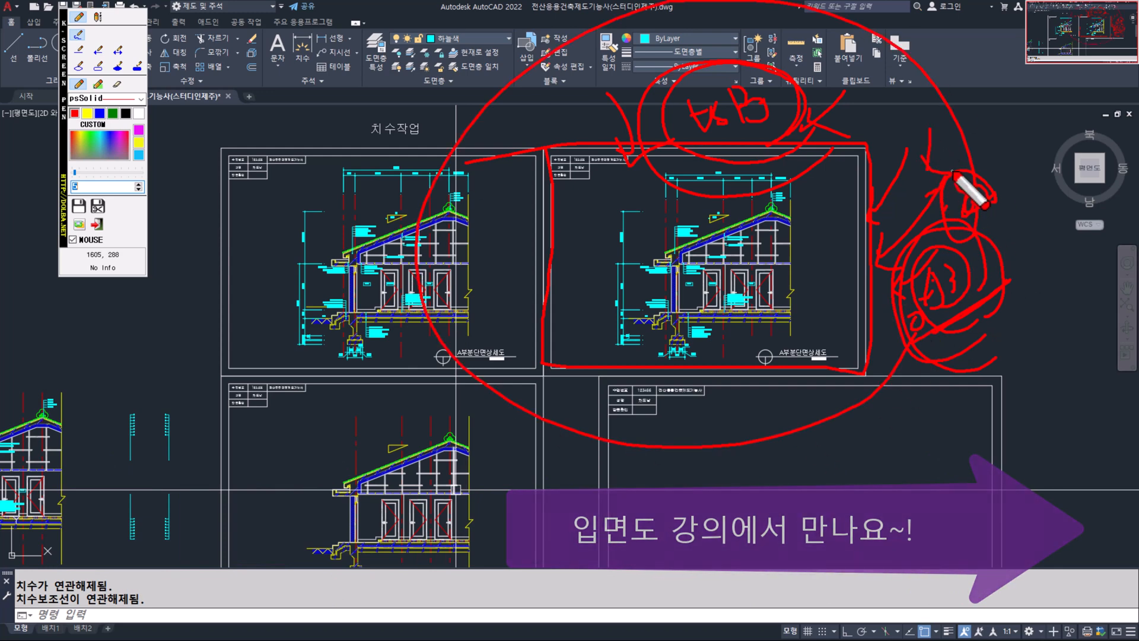
{"action": "key", "text": "Escape"}
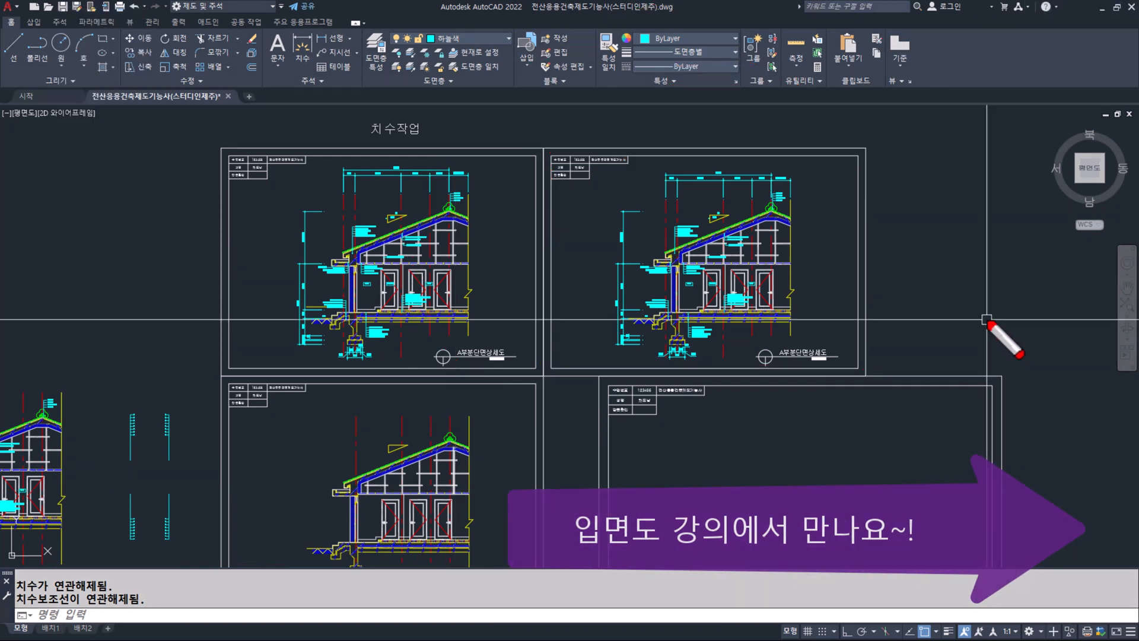